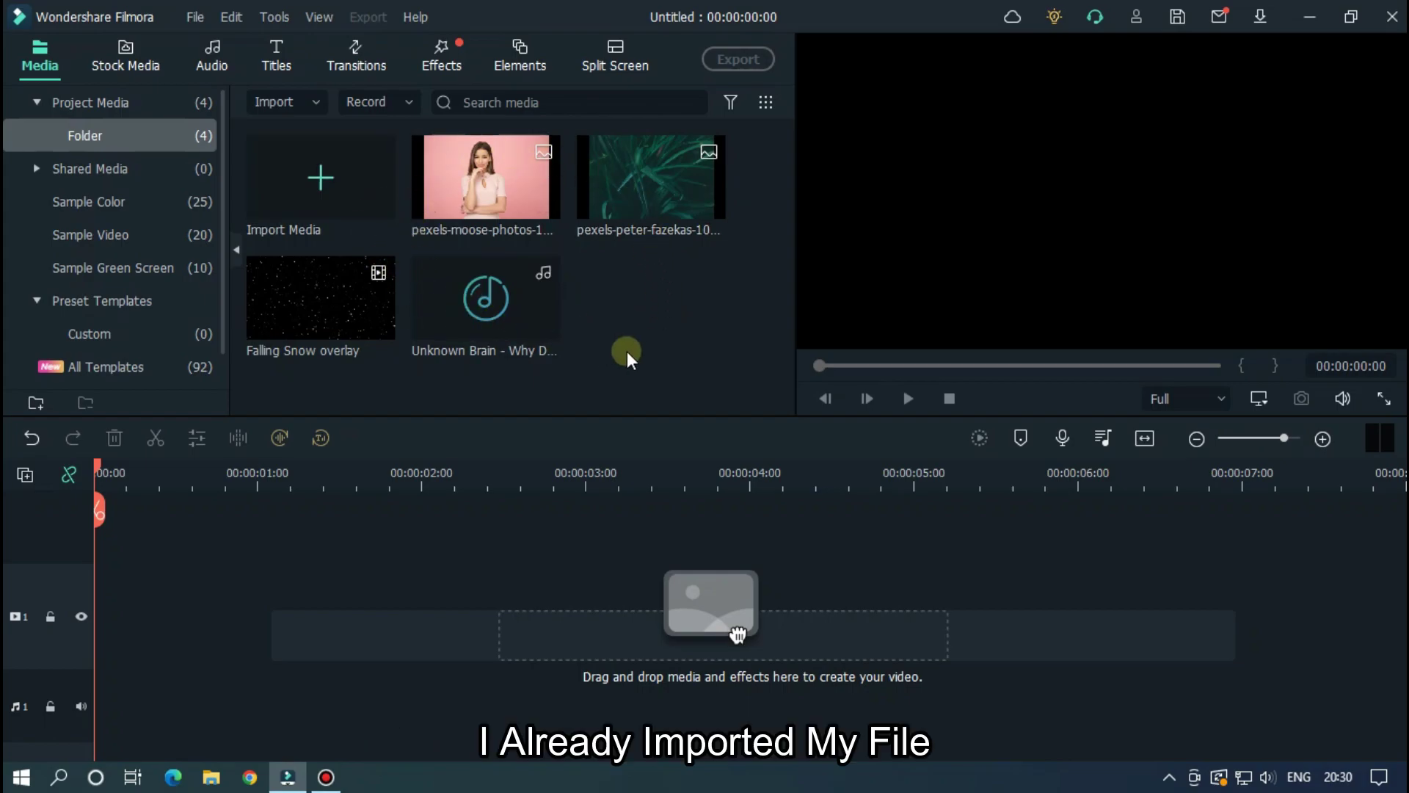
double_click(455, 198)
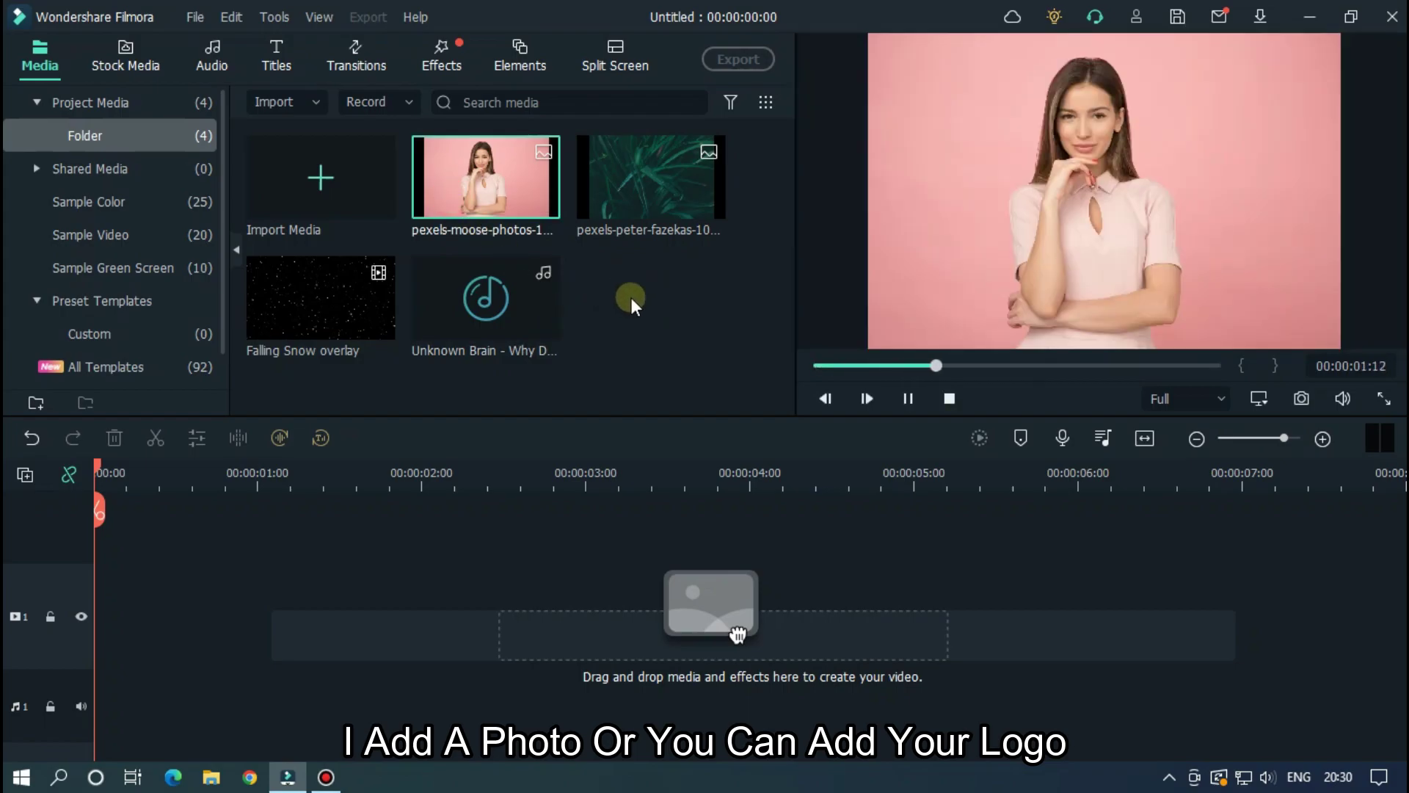
double_click(653, 199)
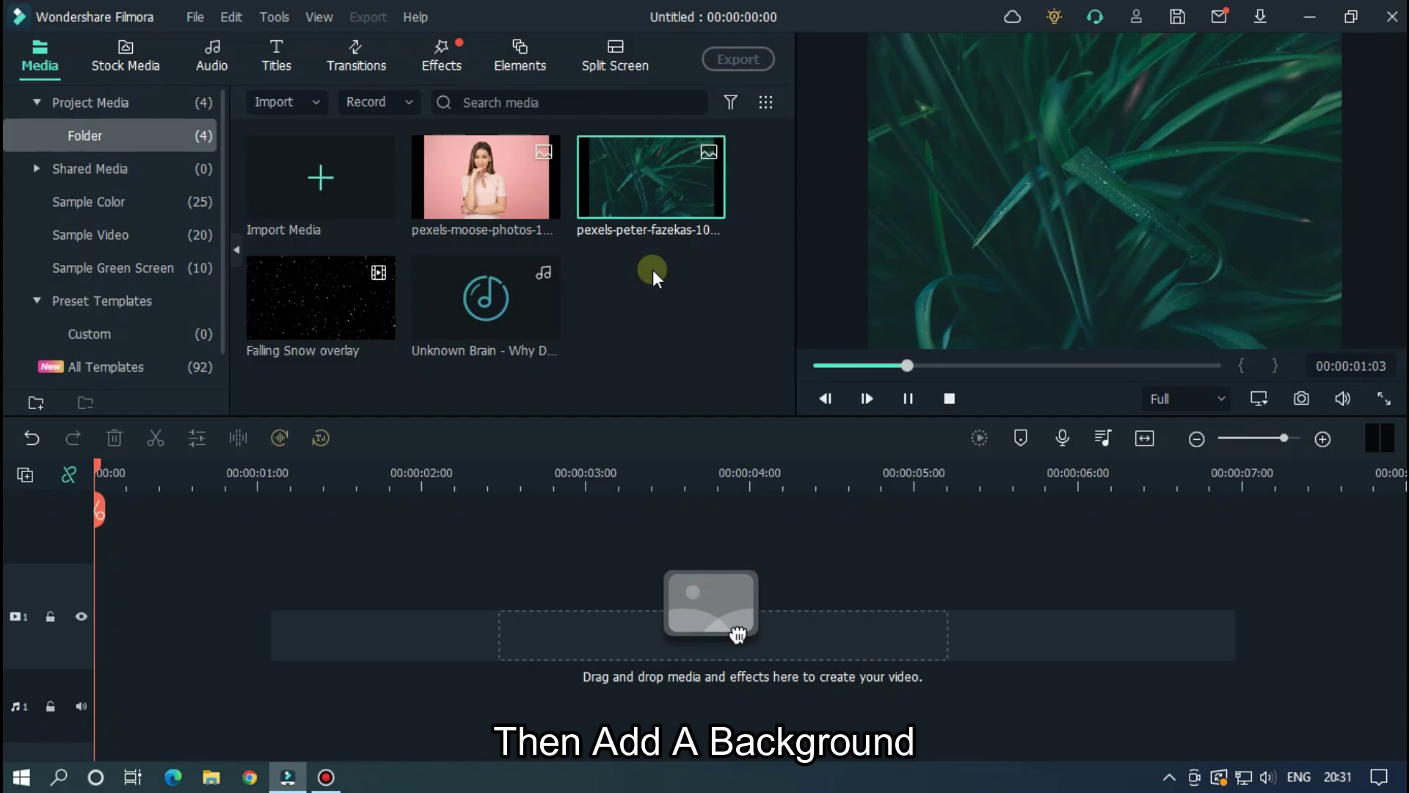
double_click(321, 309)
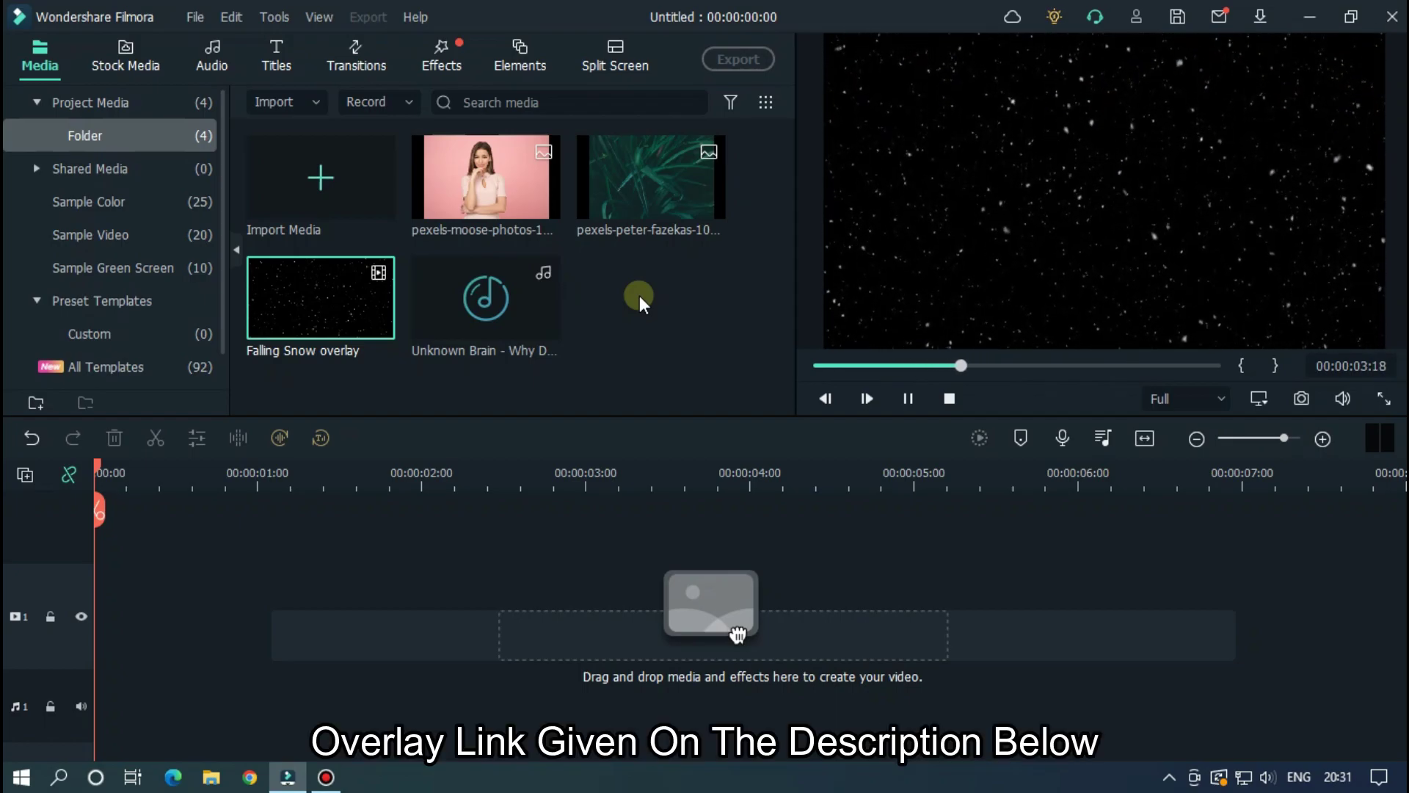
left_click(449, 342)
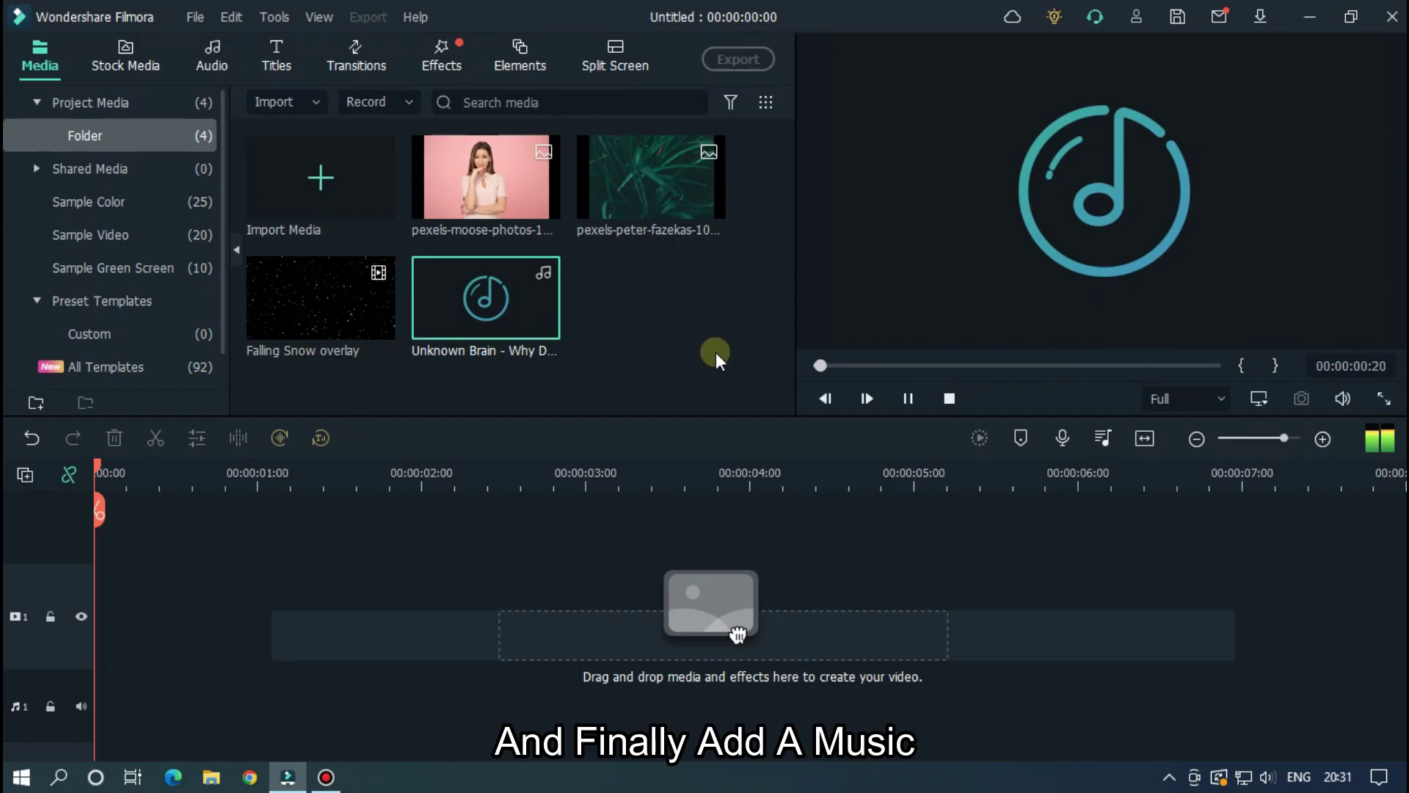
left_click(907, 399)
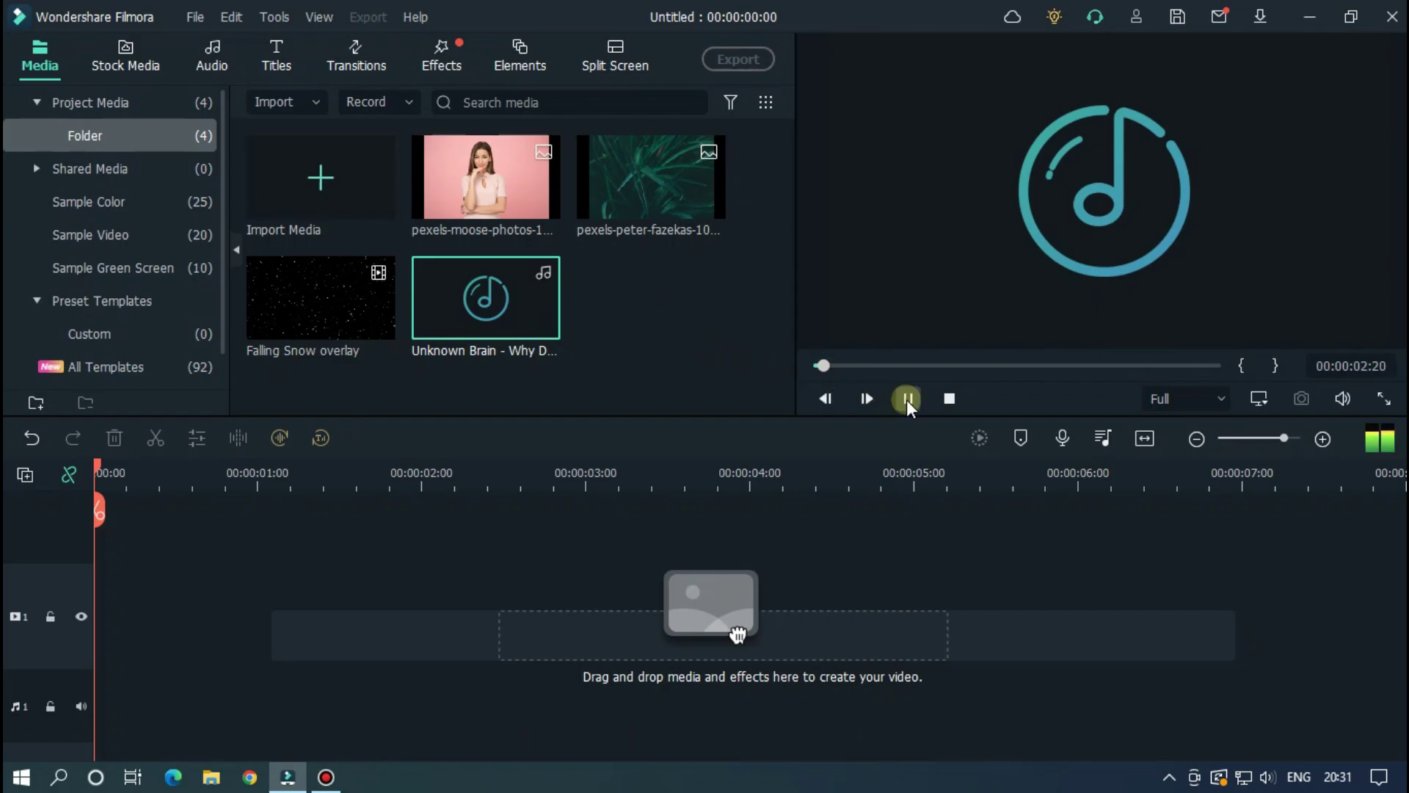
Put the grass image on video track 1, cropped to fit, with the portrait photo on the track above.
left_click(709, 344)
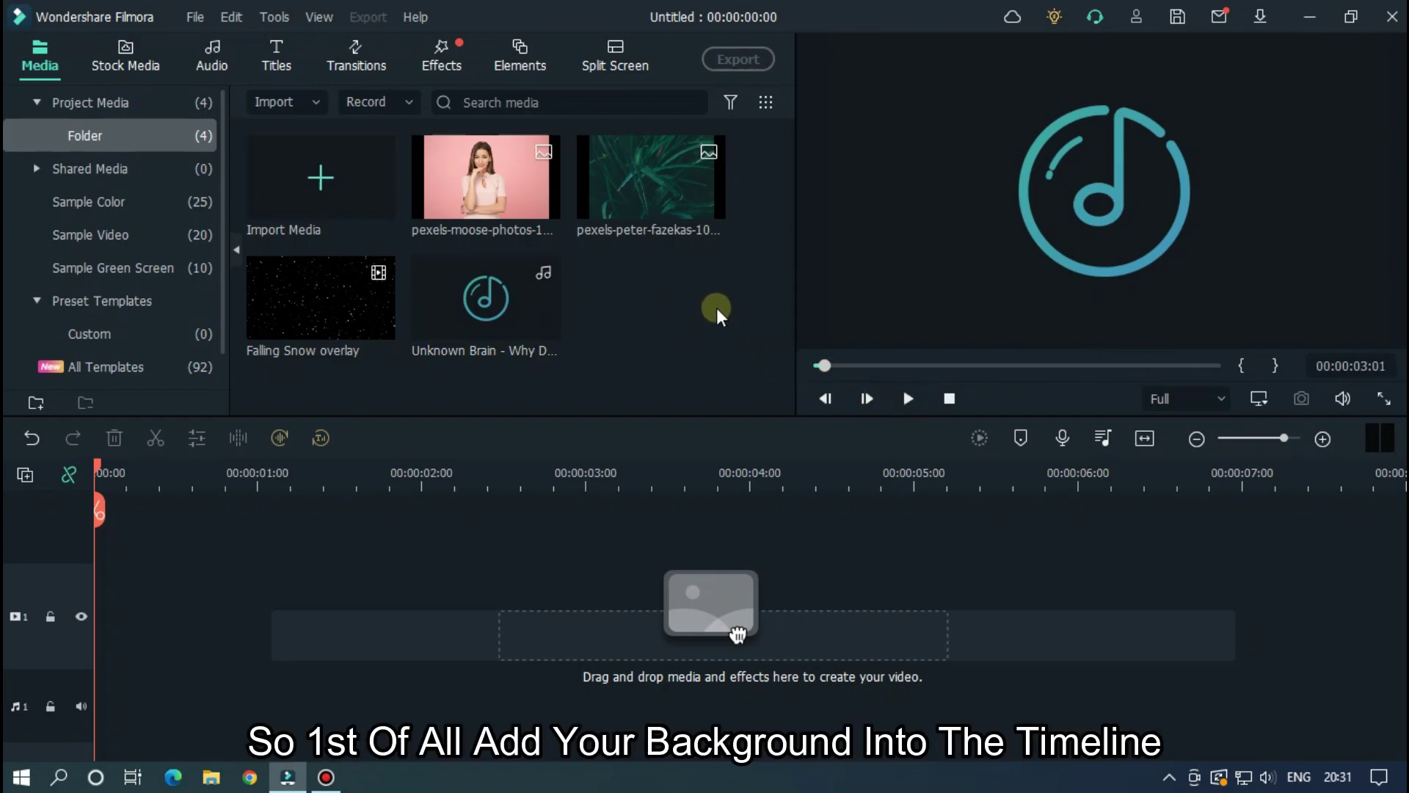
left_click_drag(673, 193, 81, 608)
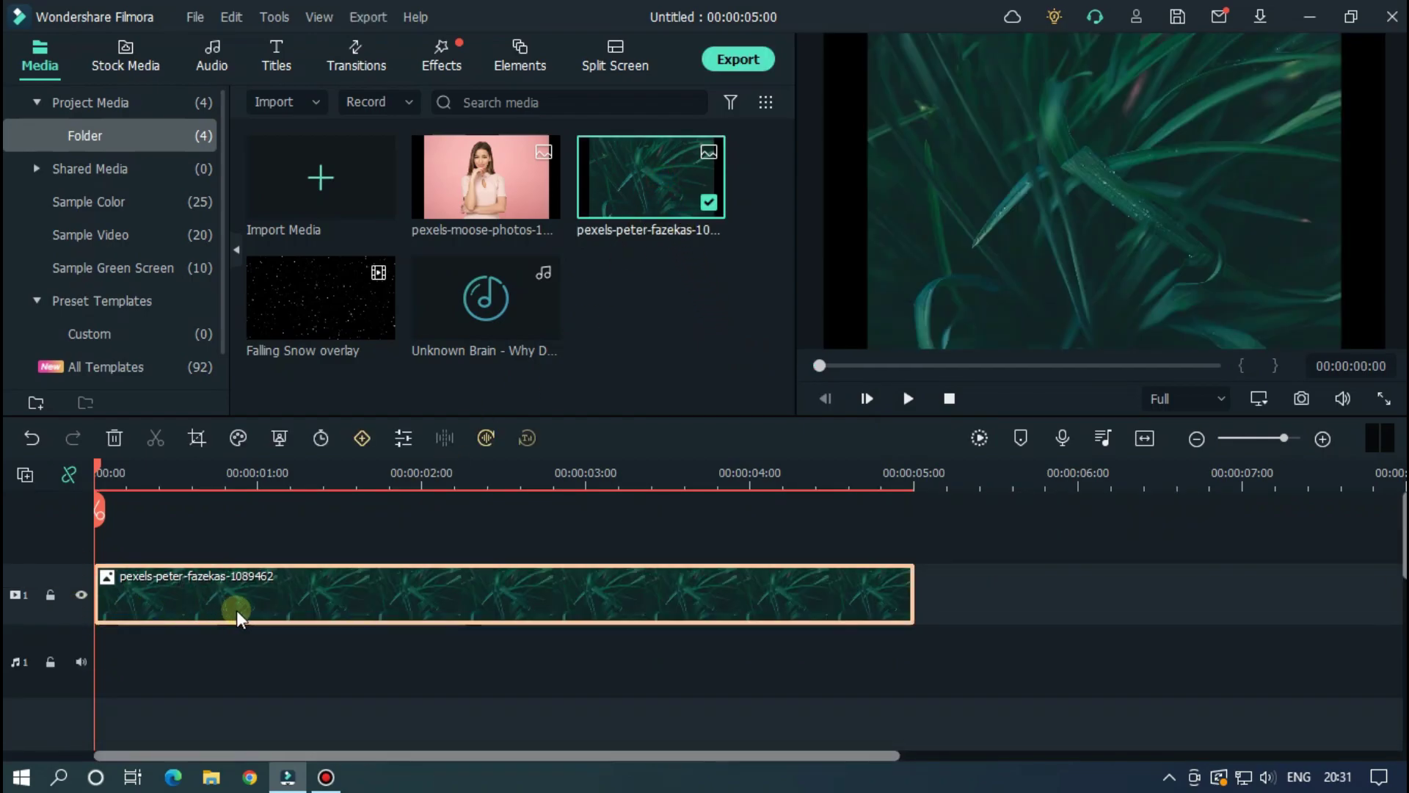
right_click(470, 582)
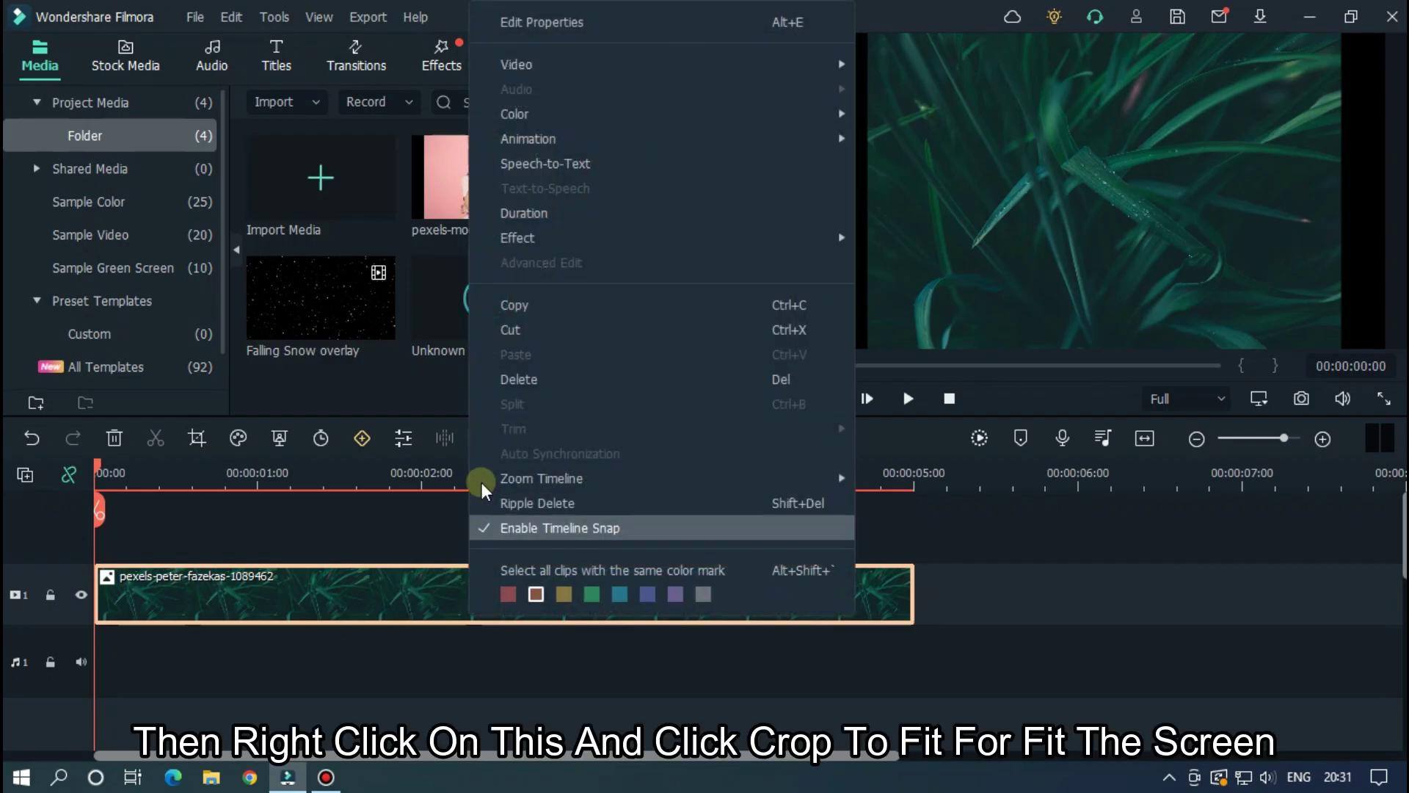
mouse_move(524, 68)
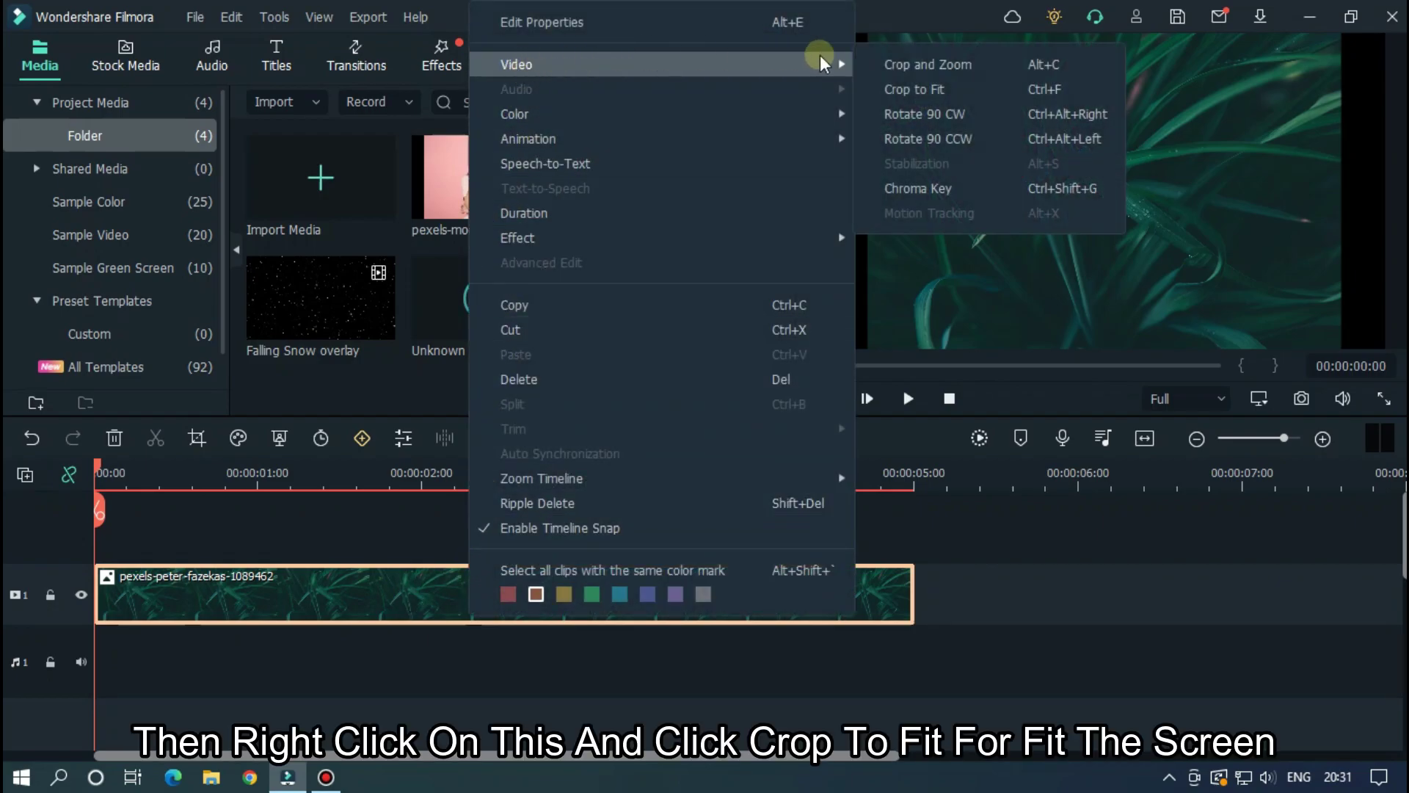
left_click(933, 89)
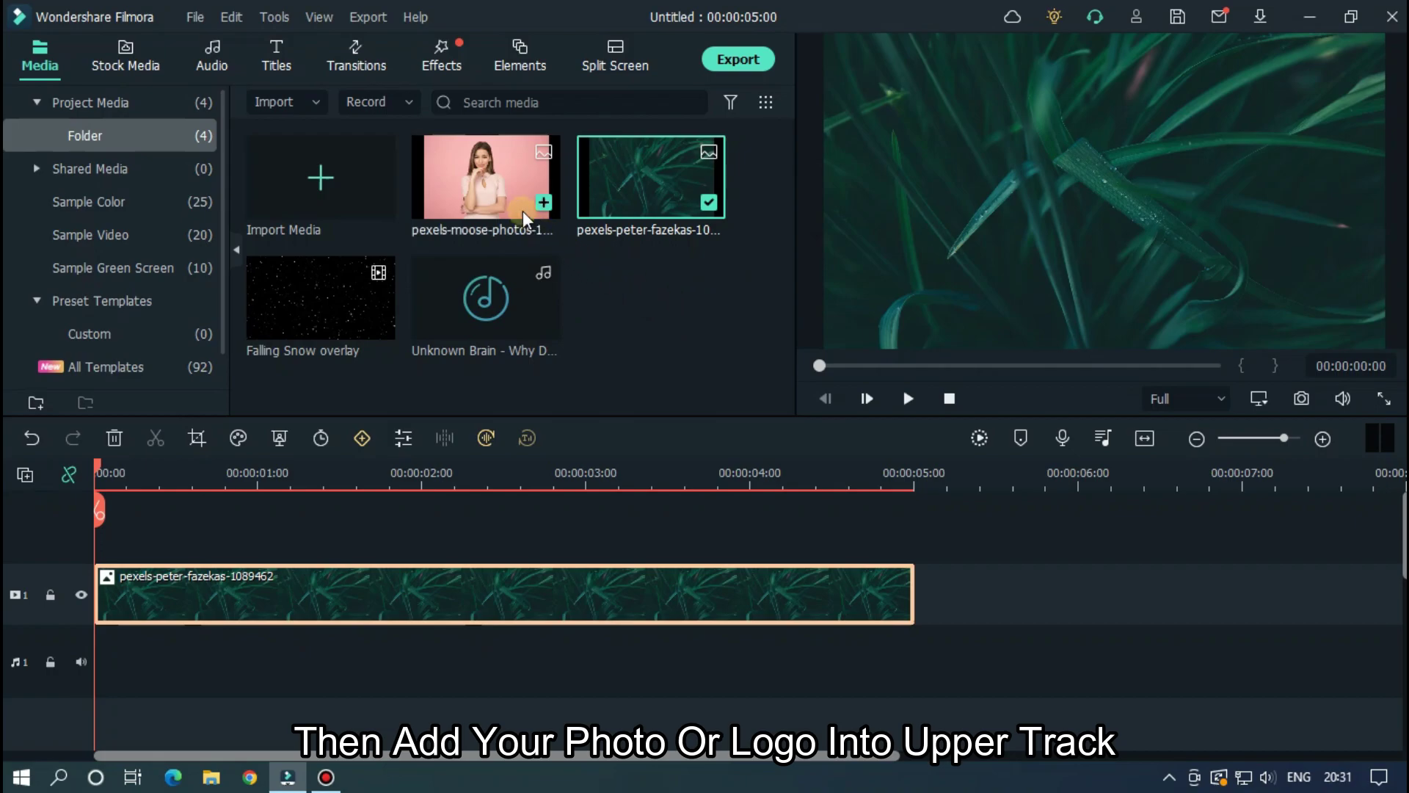
left_click_drag(484, 180, 97, 535)
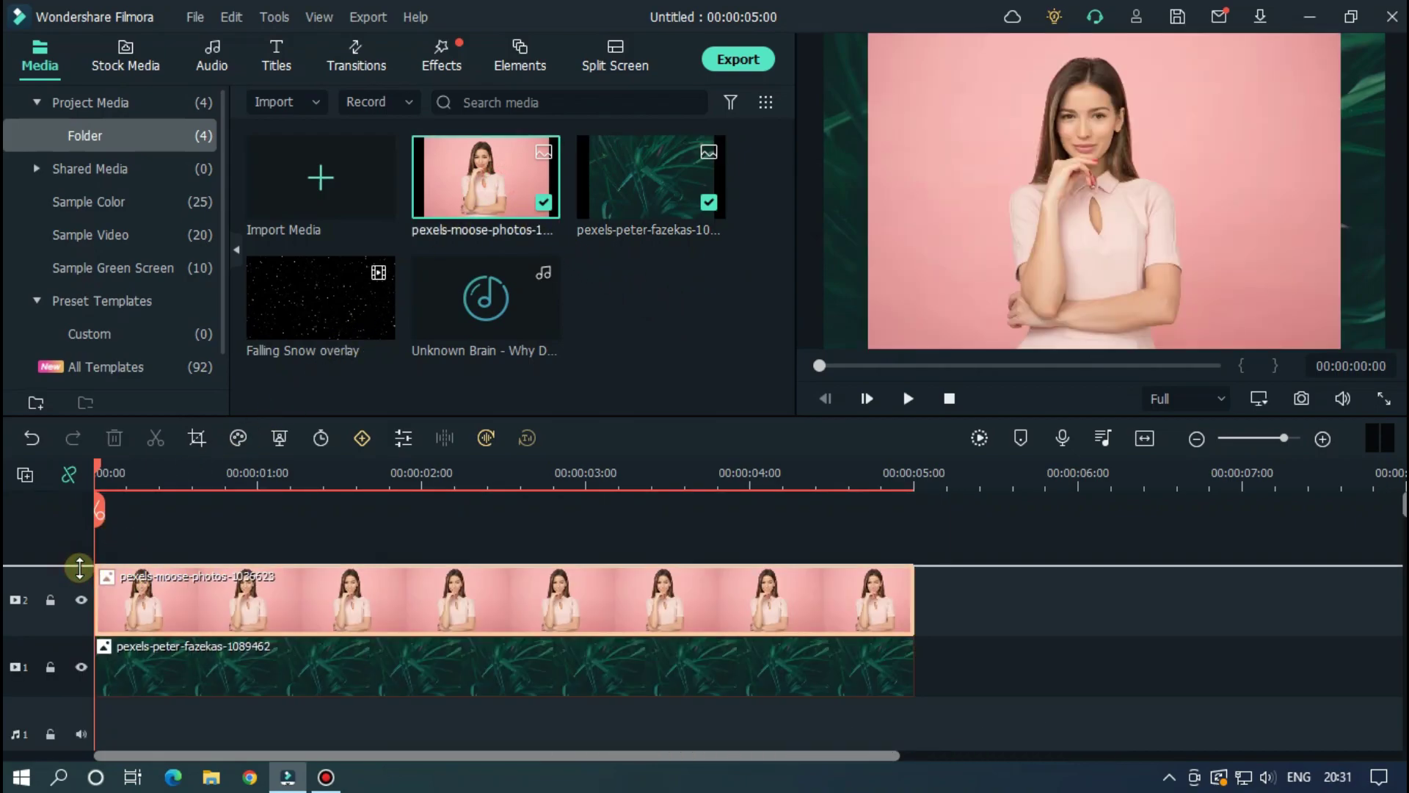
left_click(223, 601)
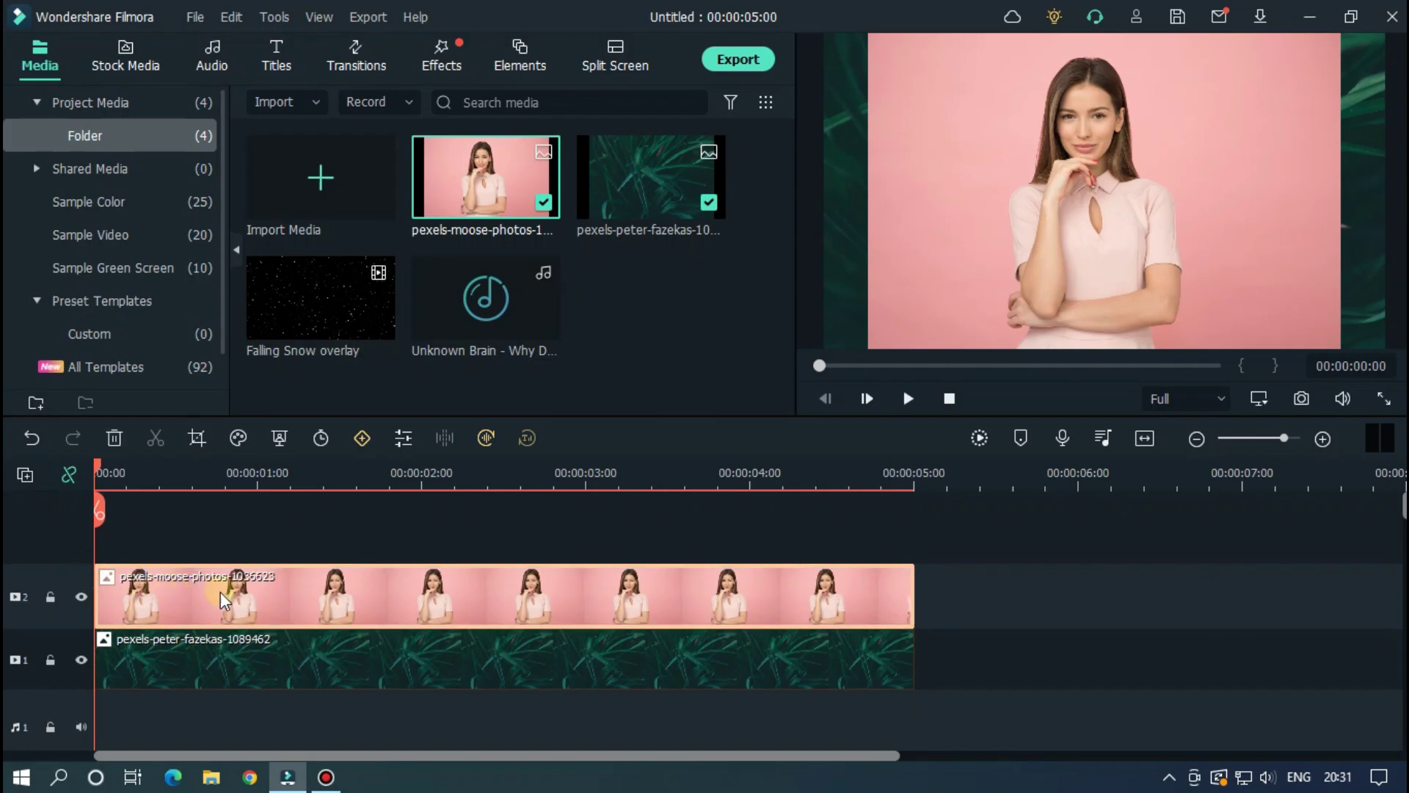
Set the portrait photo clip's Transform scale to 35.
double_click(517, 600)
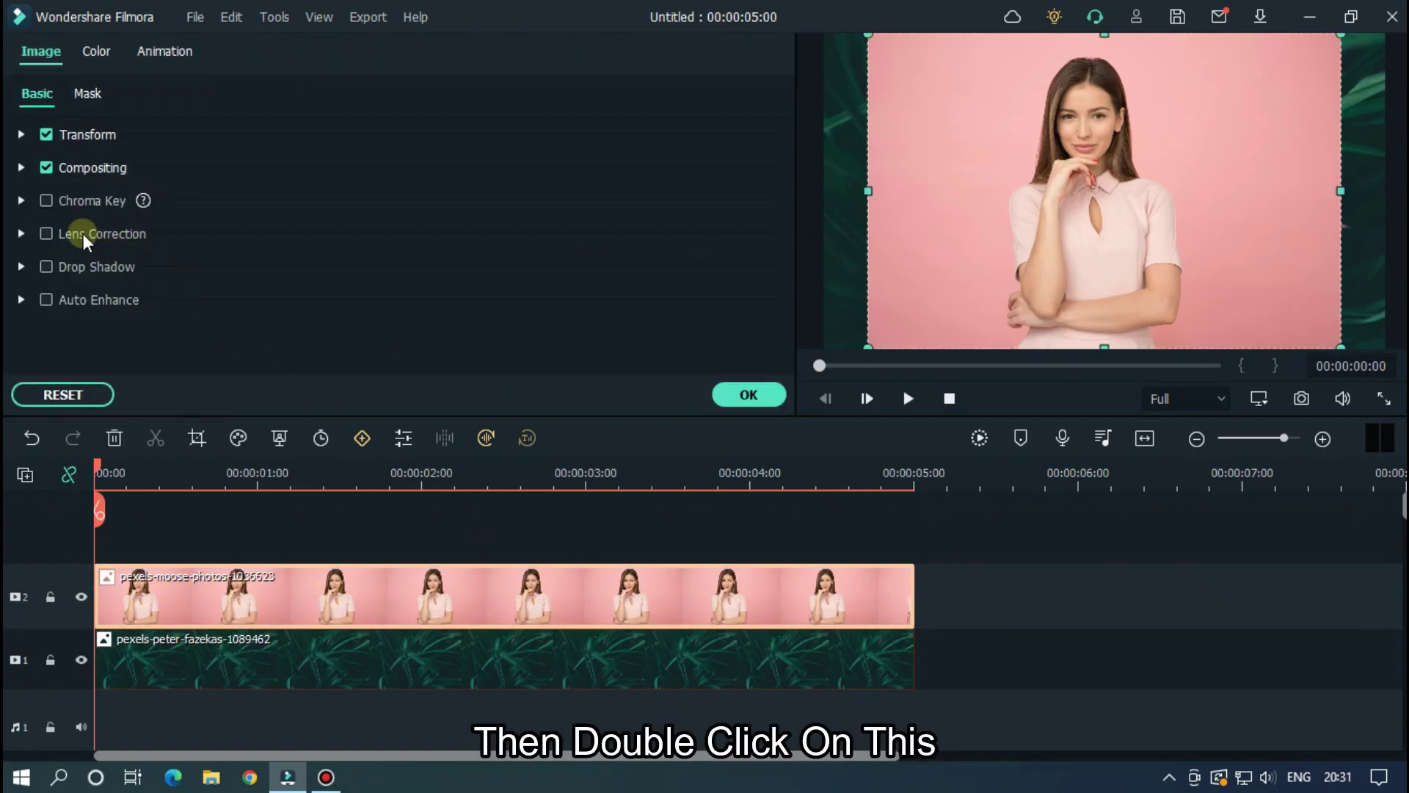
left_click(21, 135)
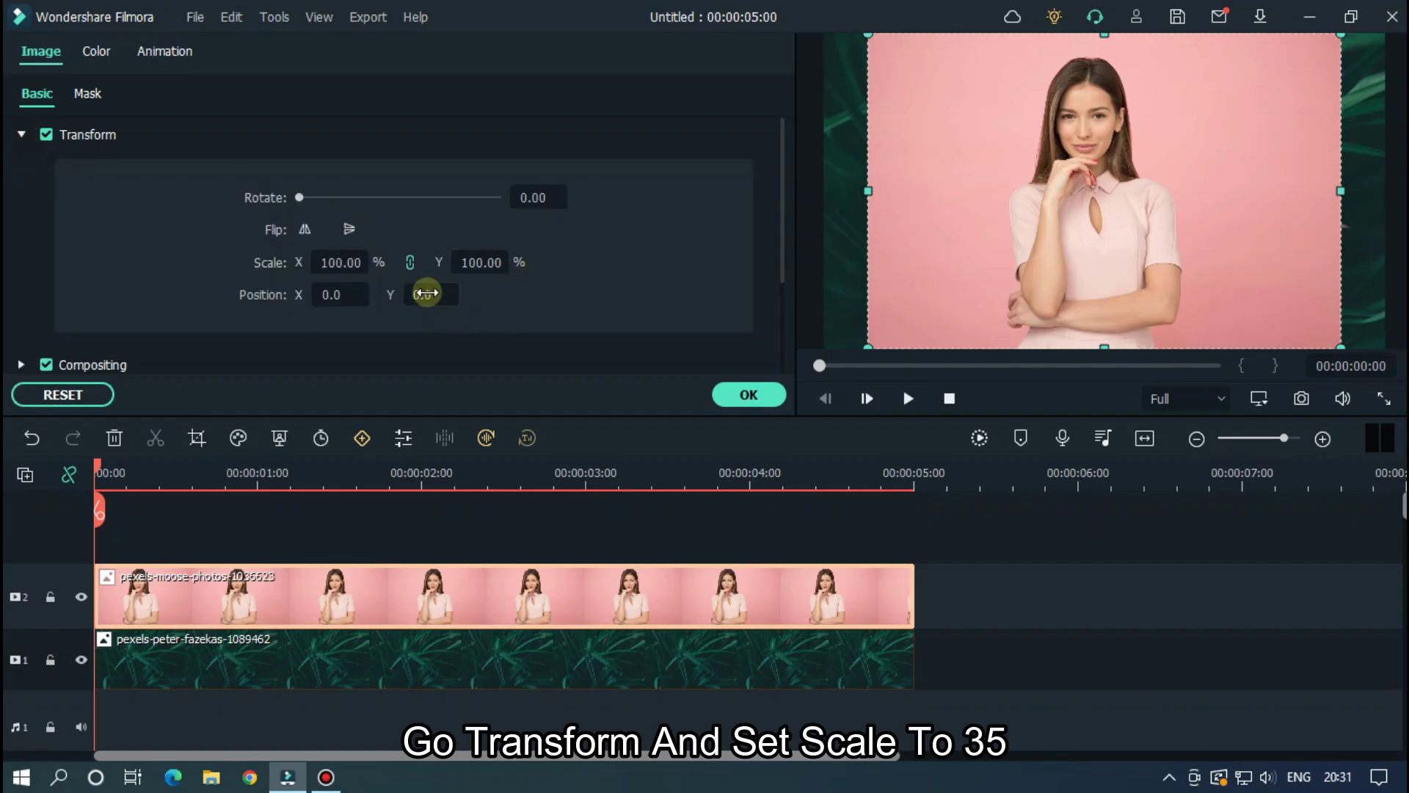
double_click(475, 264)
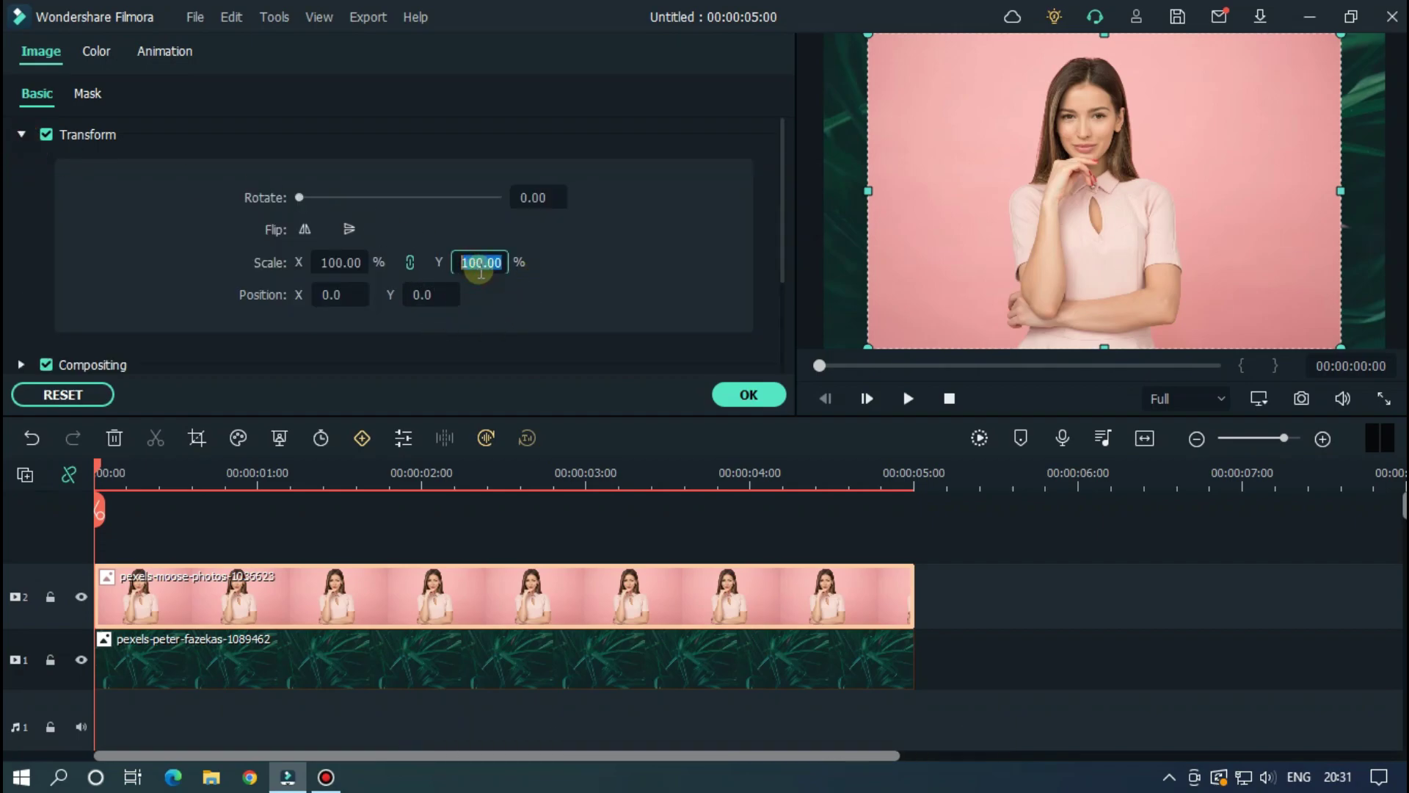
type("35")
key("Return")
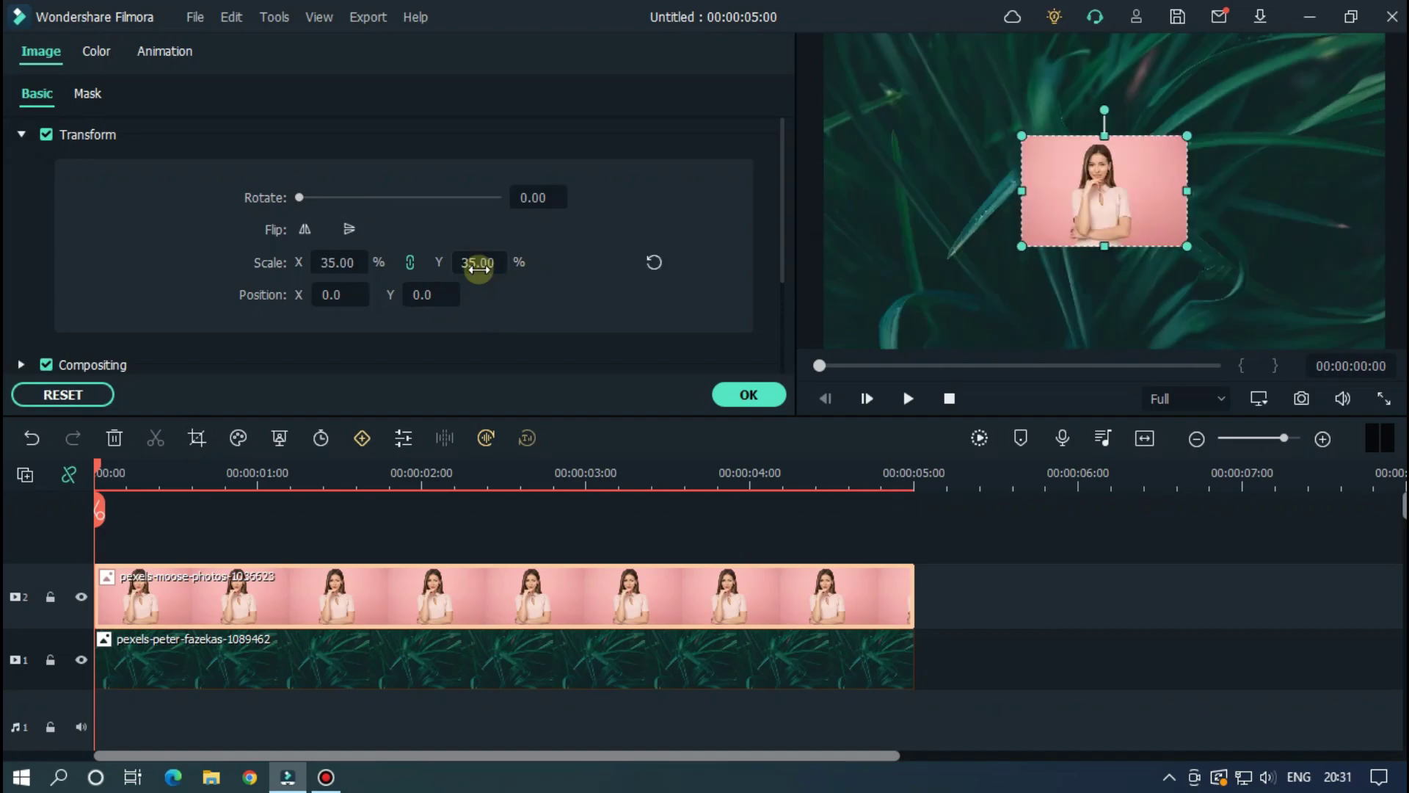
left_click(743, 389)
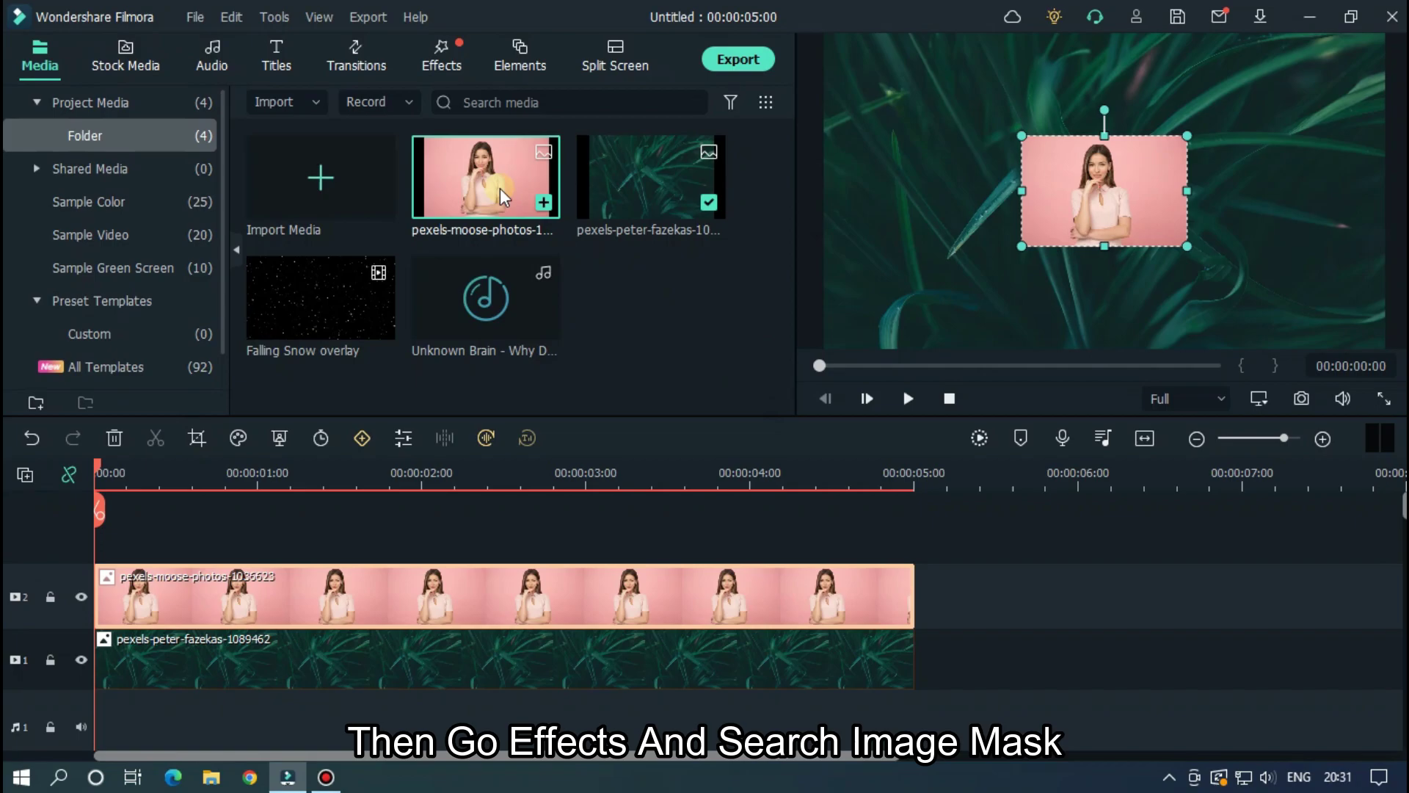
Search the effects for 'mask' and apply Image Mask to the portrait photo clip.
left_click(441, 57)
left_click(429, 101)
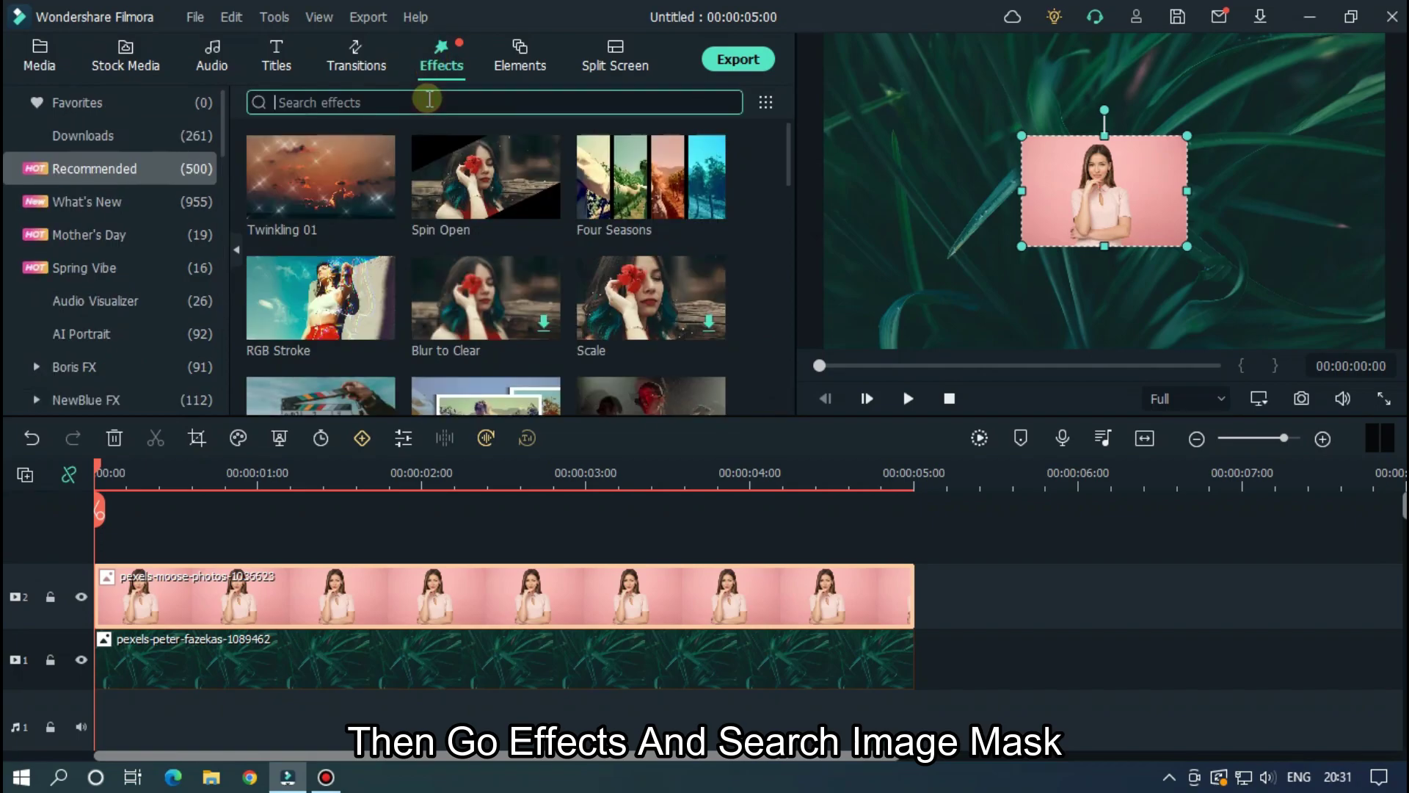
type("mask")
key("Return")
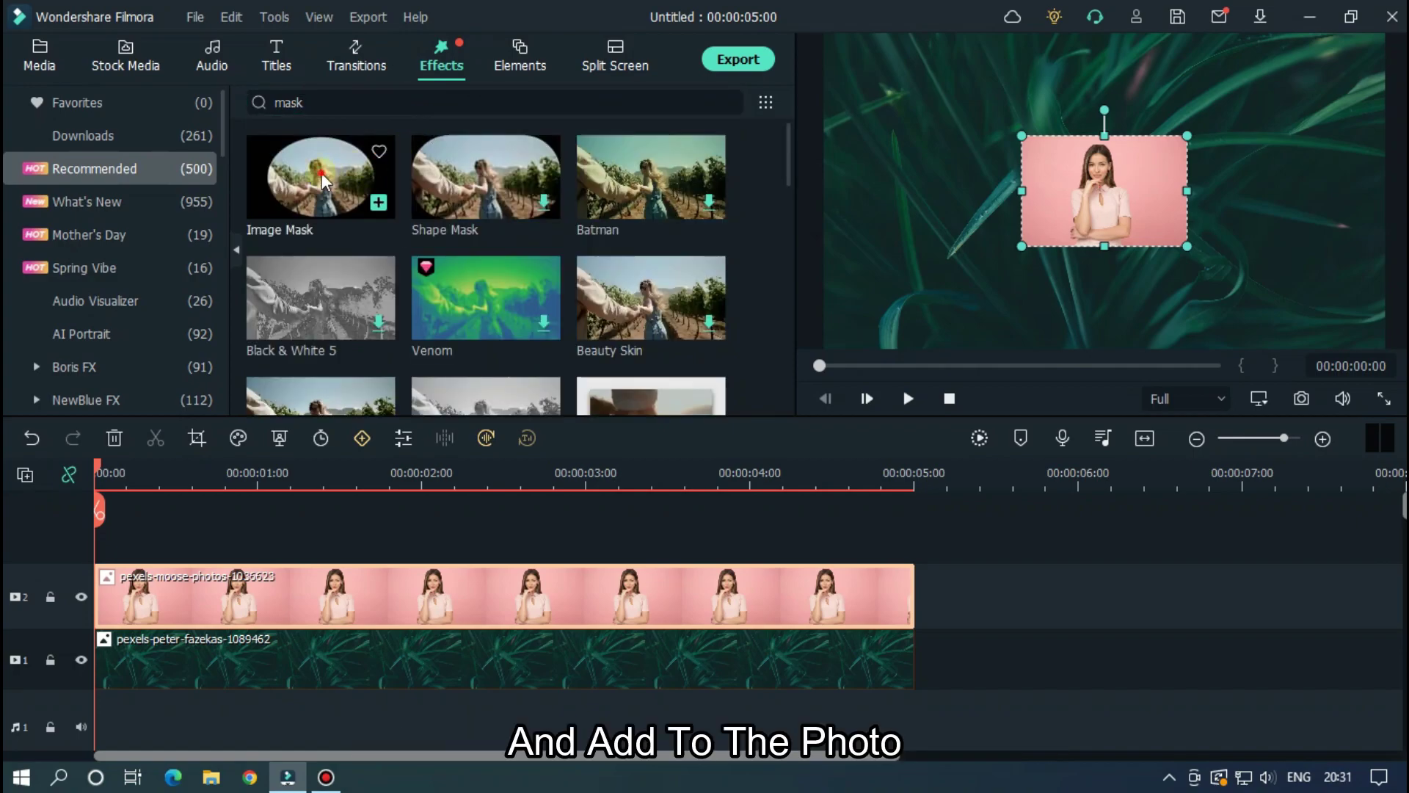
left_click_drag(321, 177, 205, 592)
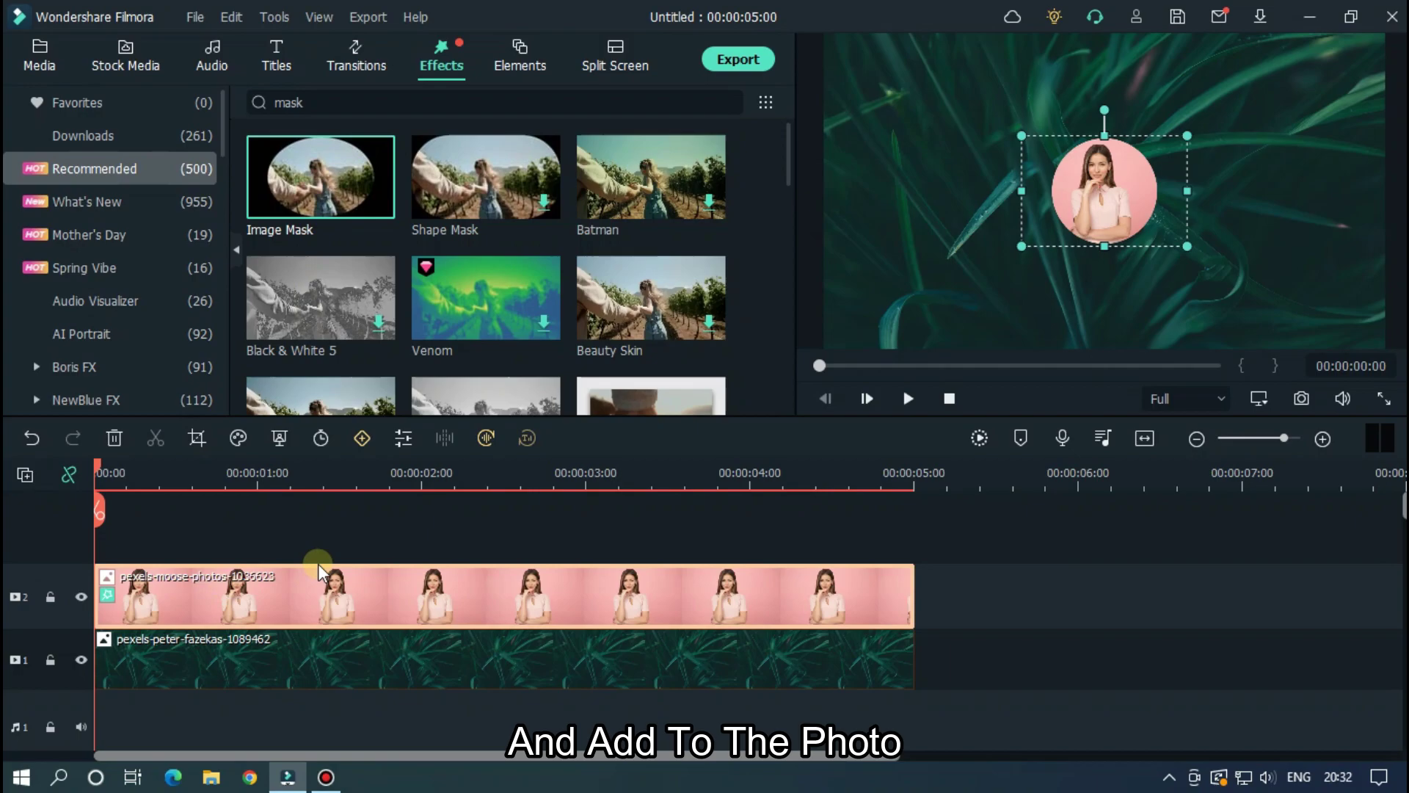
Choose the circle shape for the Image Mask and set its X offset to -32.
double_click(328, 582)
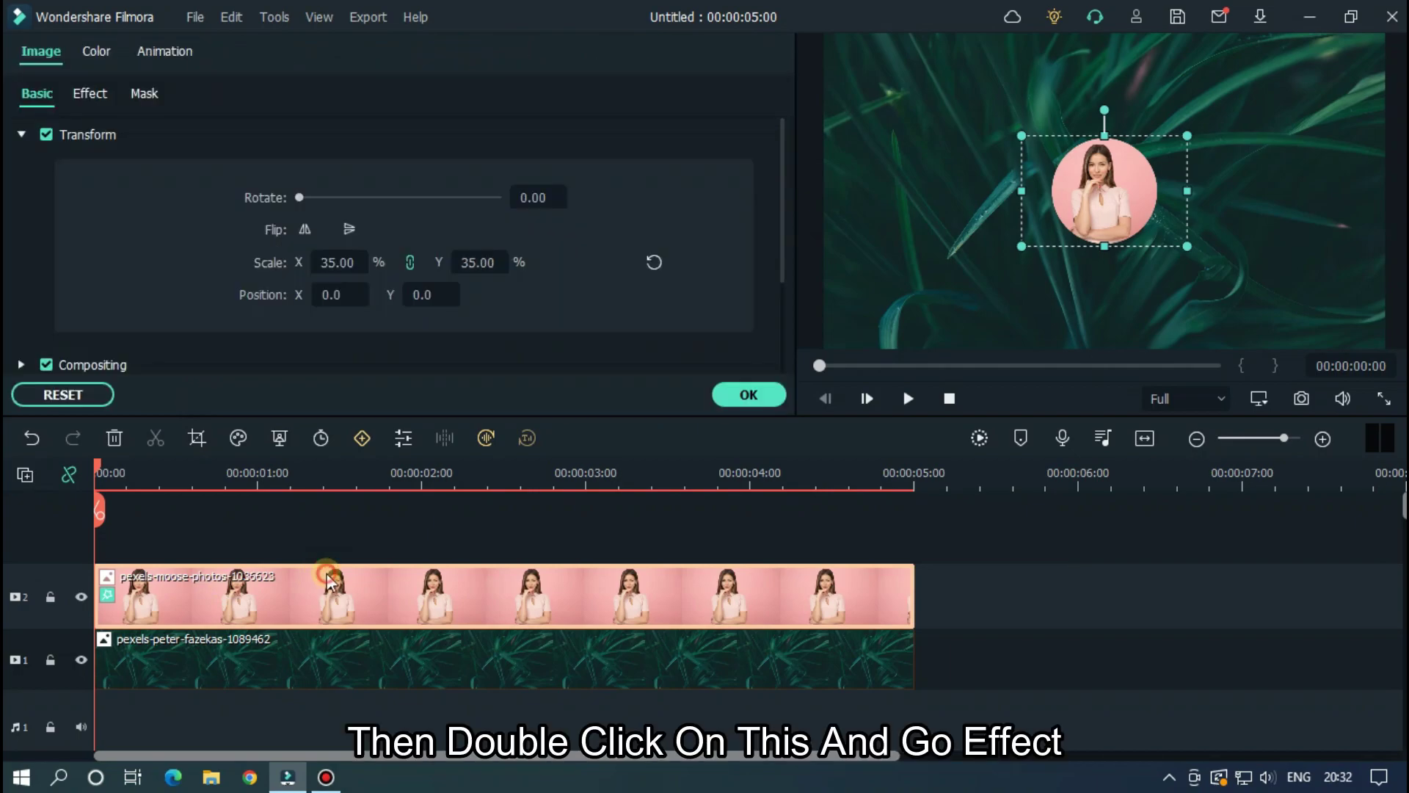
scroll(574, 305, "down", 2)
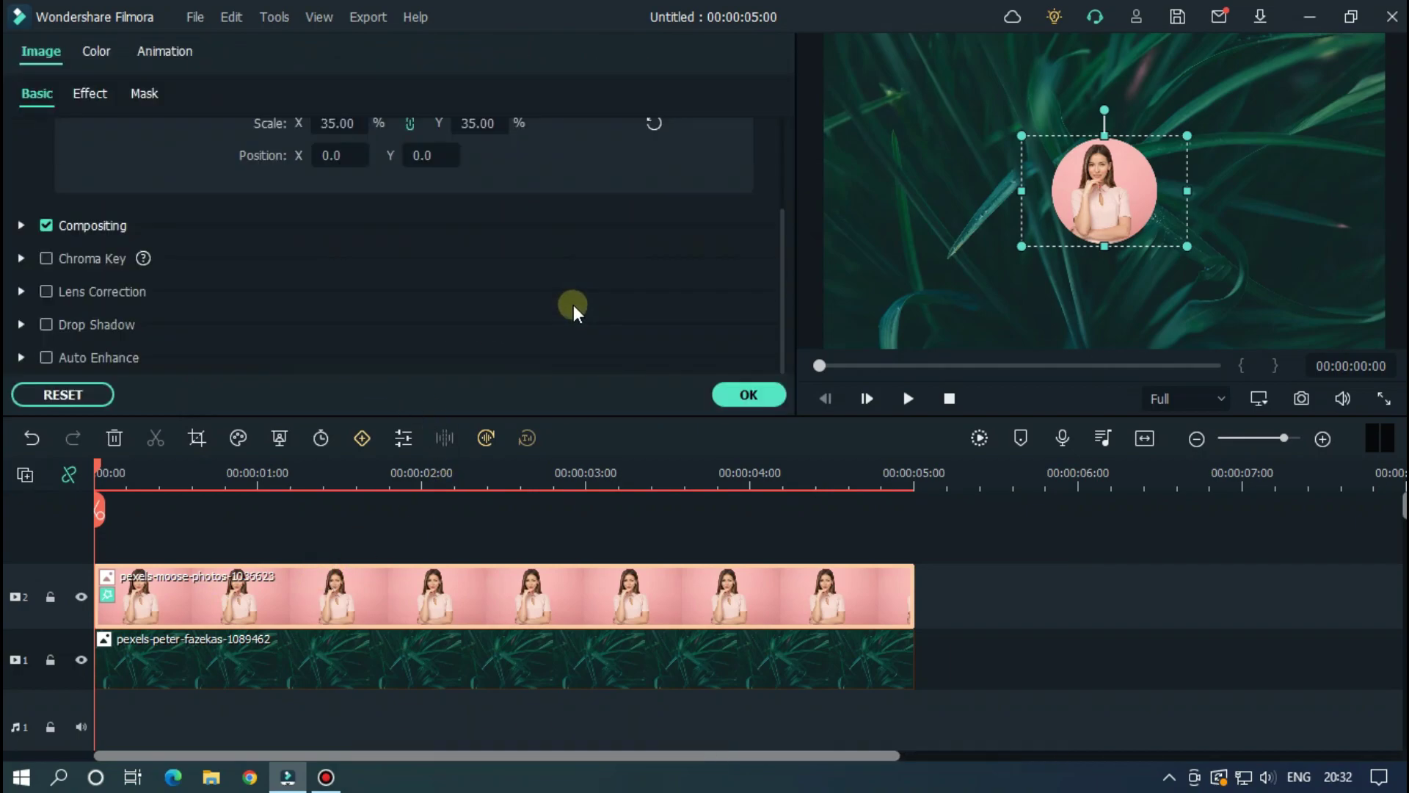
scroll(210, 160, "up", 2)
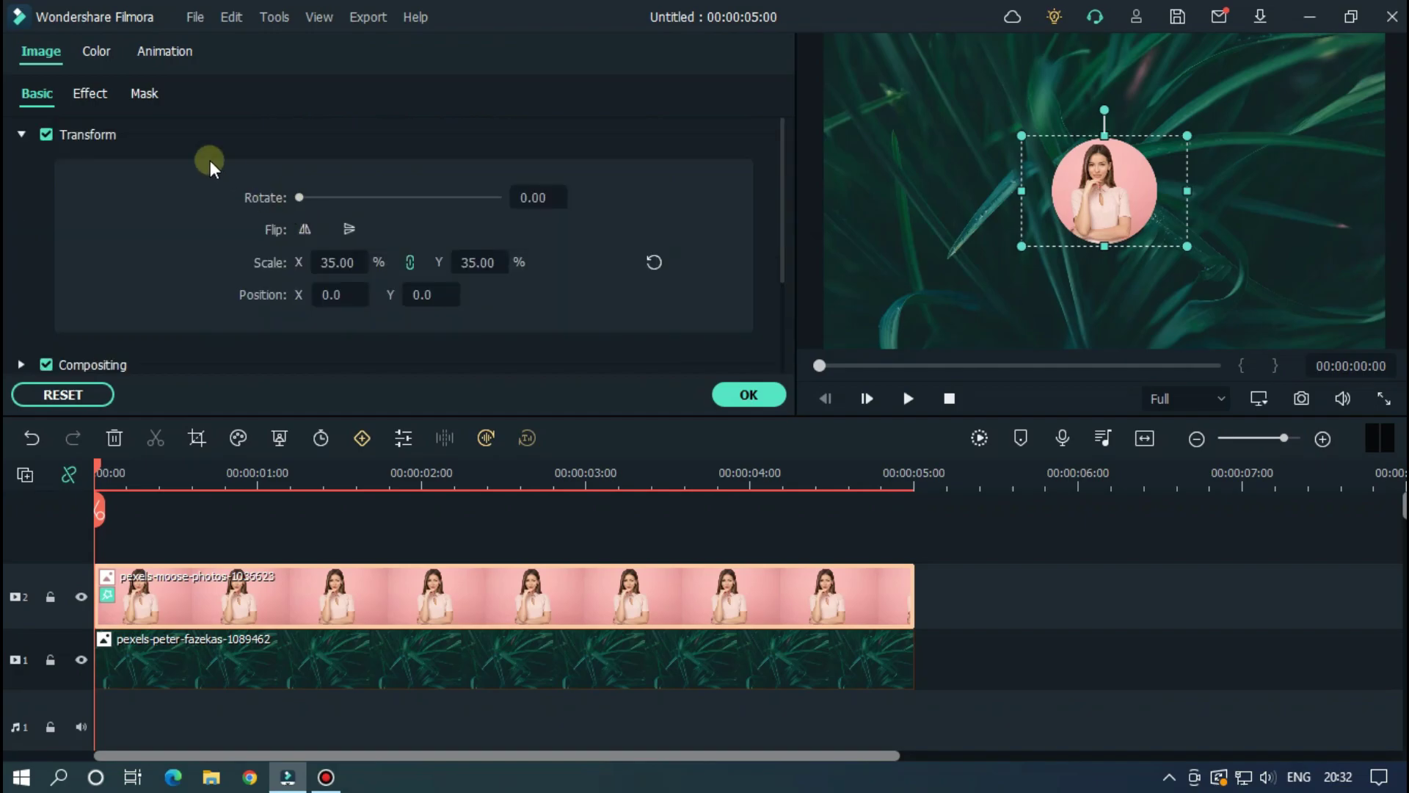
left_click(91, 91)
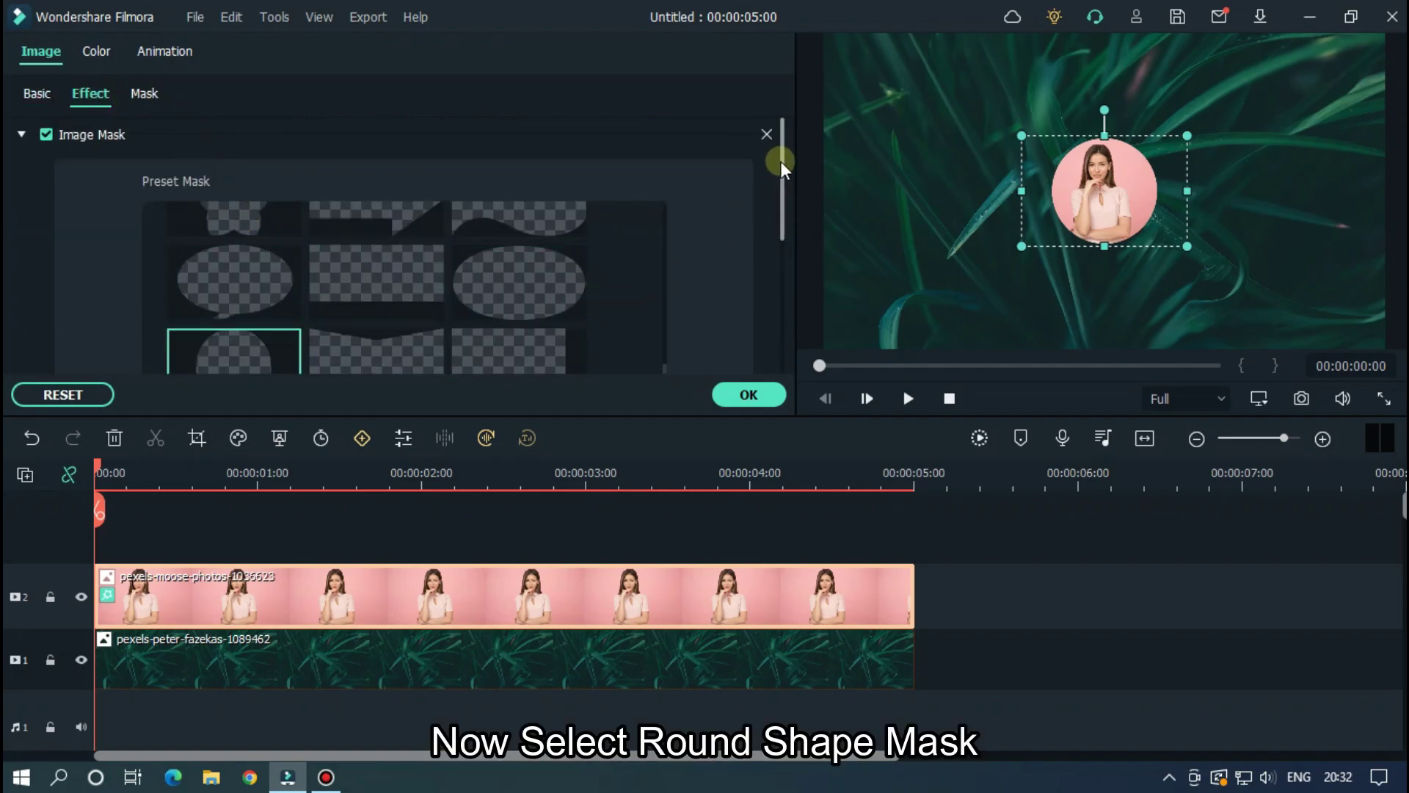
left_click_drag(781, 161, 432, 210)
left_click(241, 213)
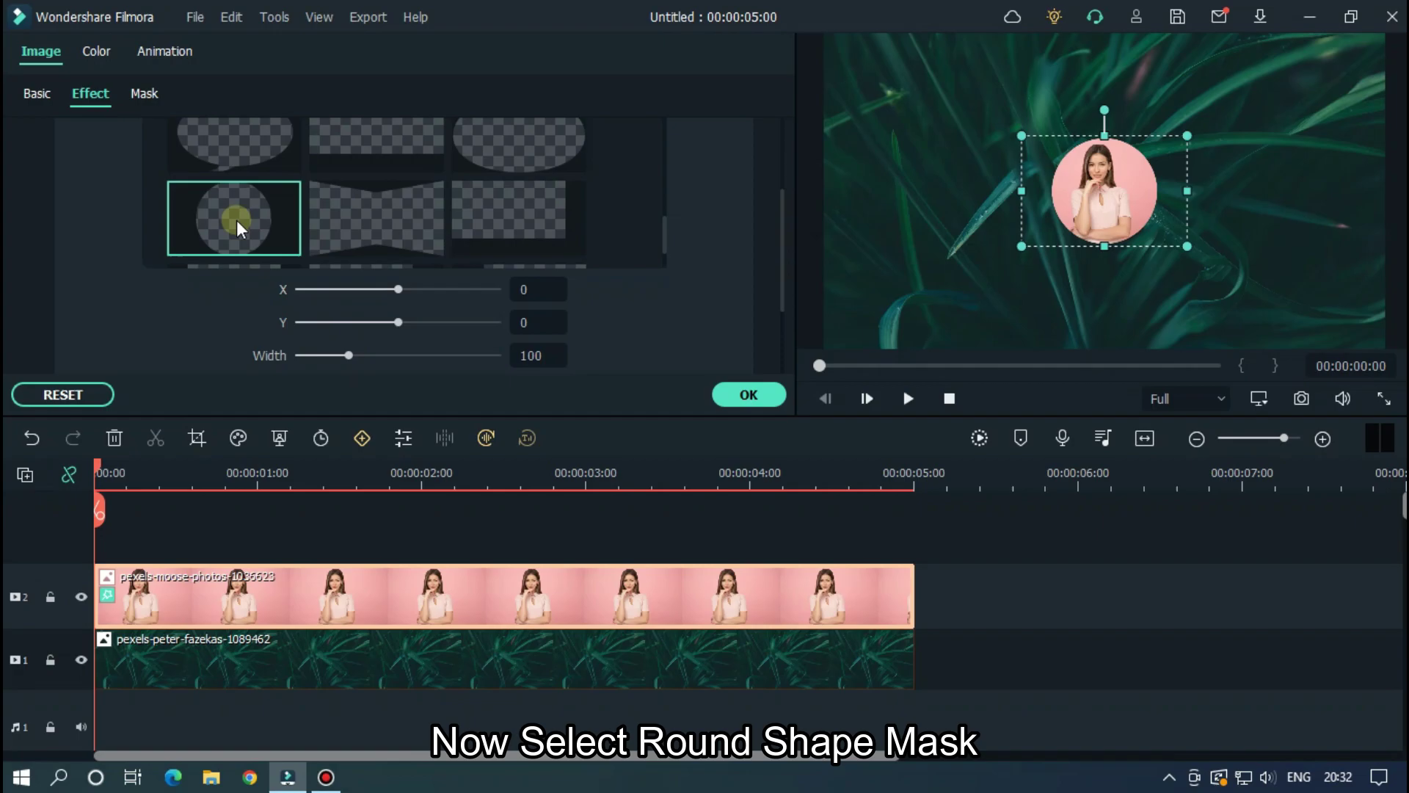
left_click_drag(781, 219, 782, 252)
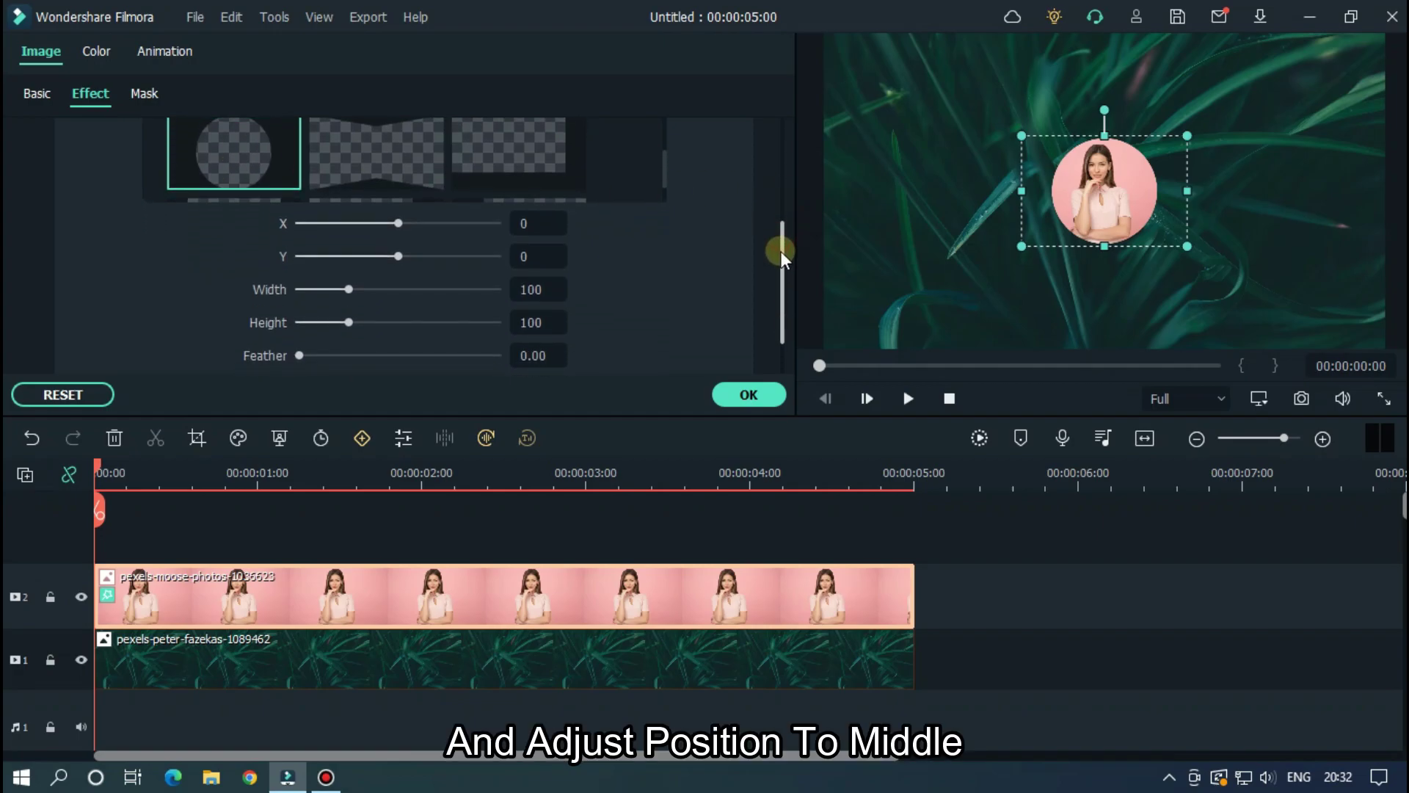
left_click_drag(523, 220, 541, 286)
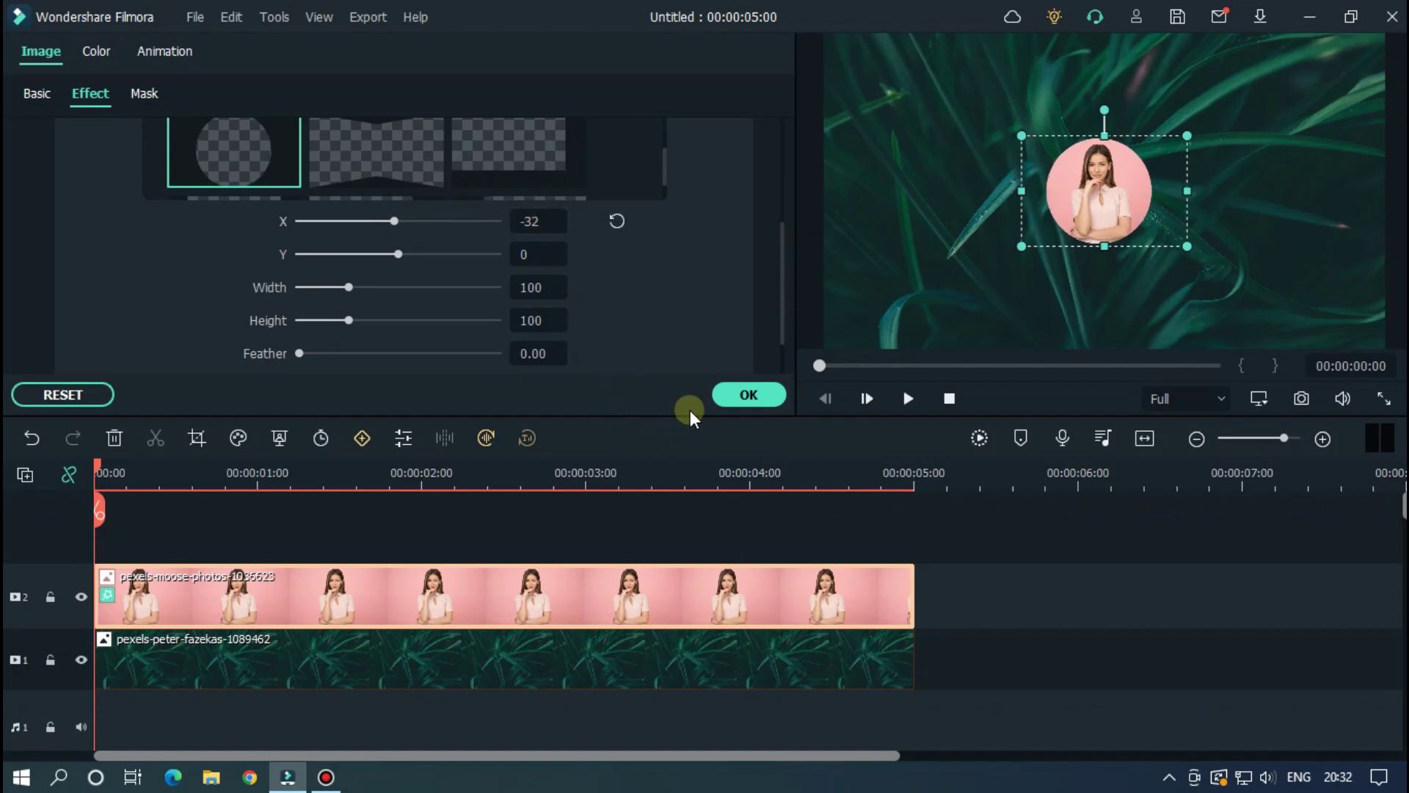
Confirm the mask, then search effects for 'border' and apply Border to the portrait clip.
left_click(774, 394)
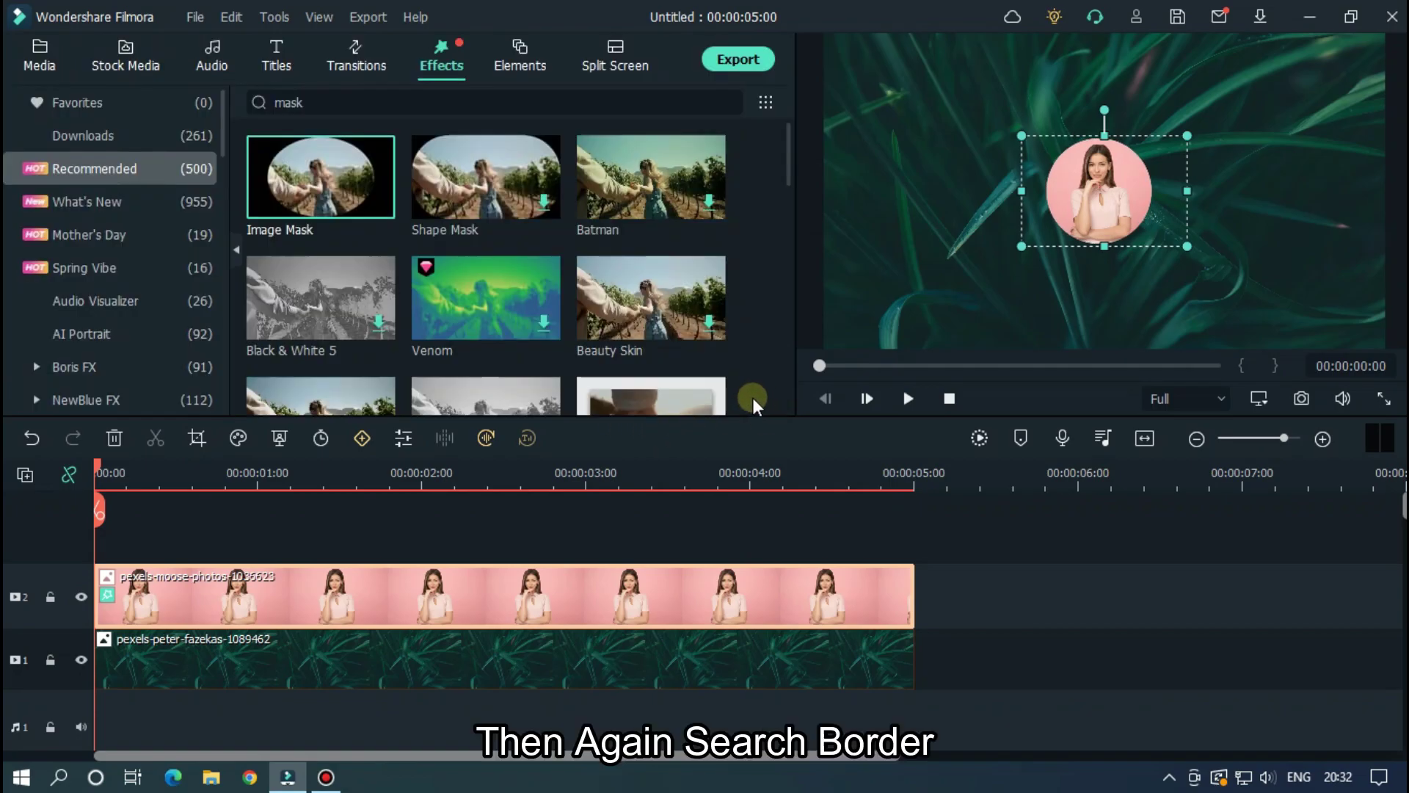
left_click(368, 111)
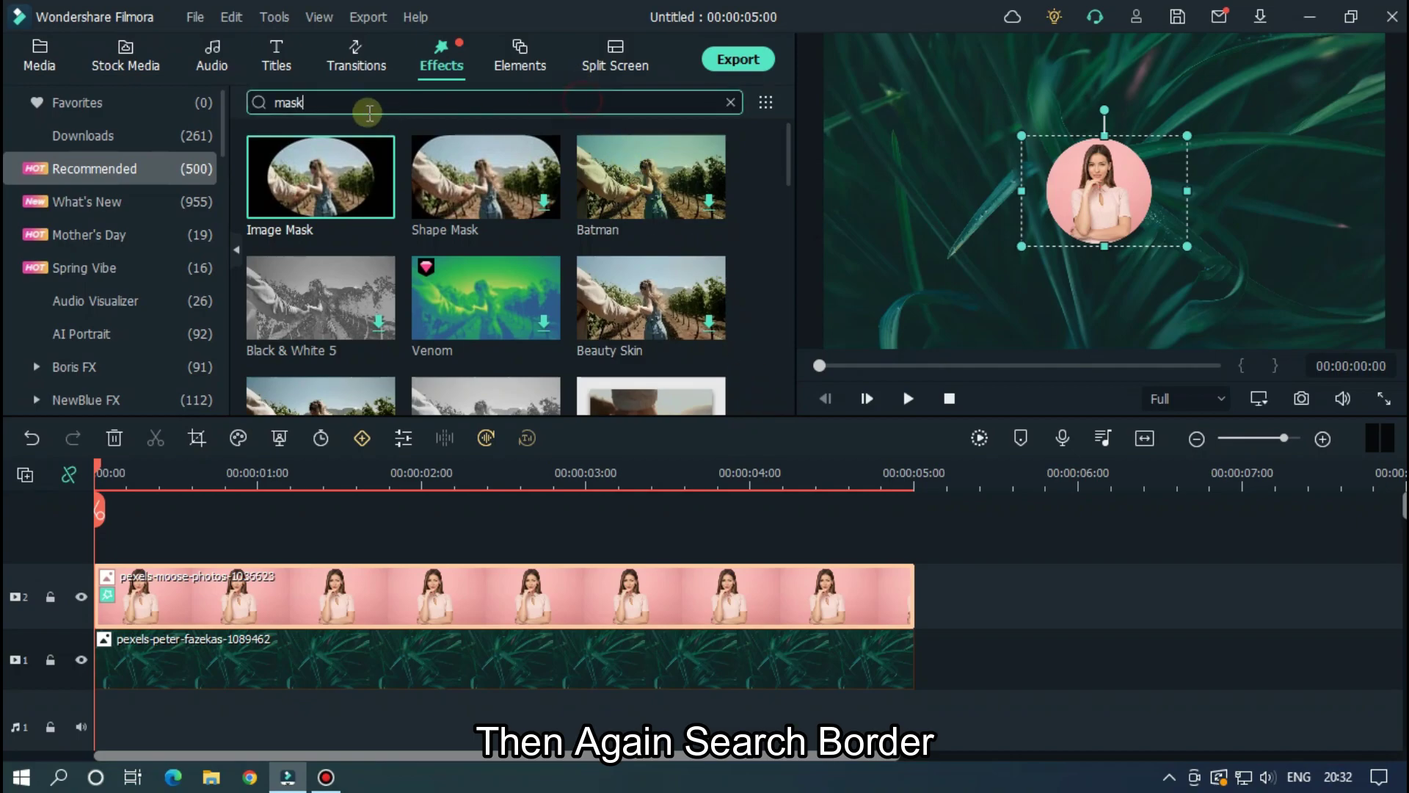
left_click_drag(367, 111, 262, 102)
type("border")
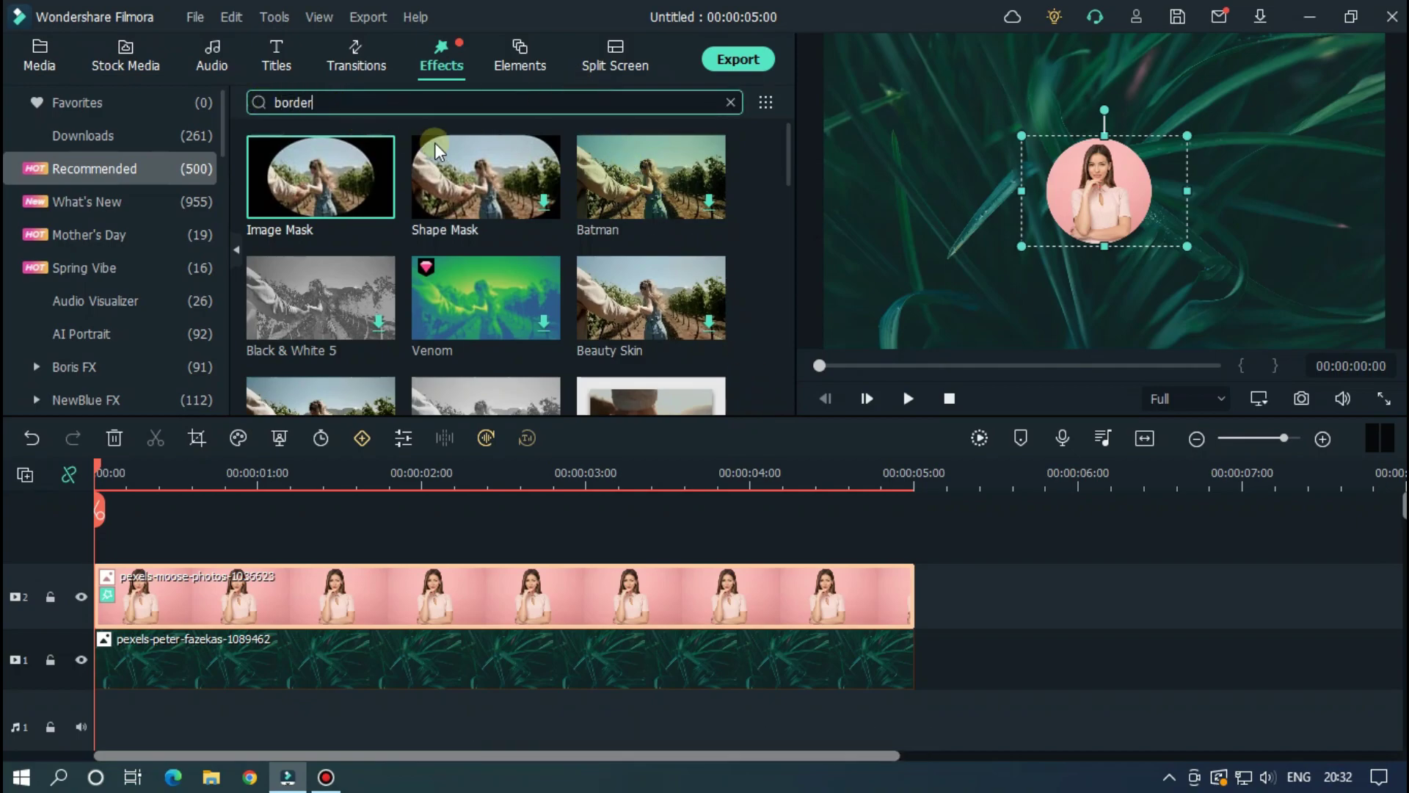
key("Return")
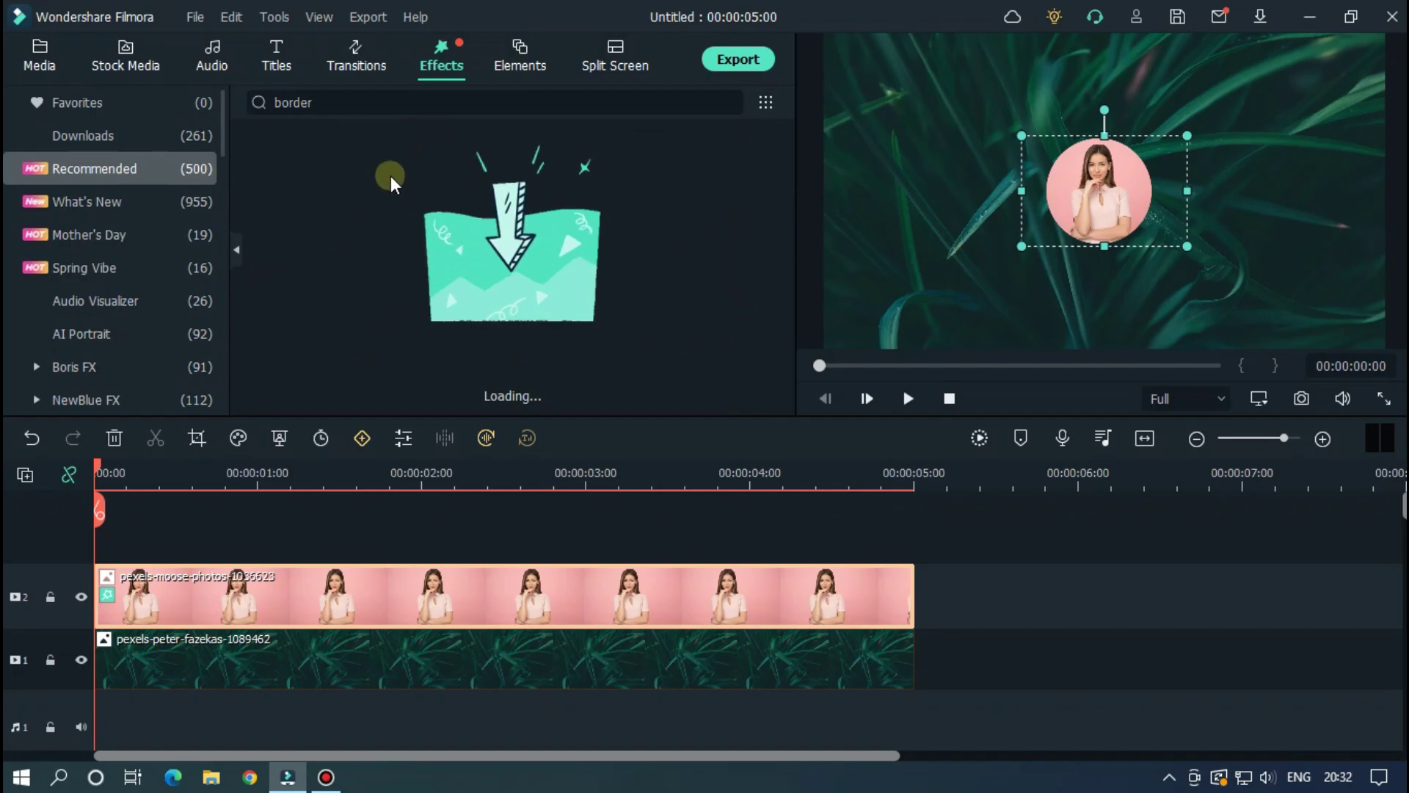
left_click_drag(363, 204, 157, 589)
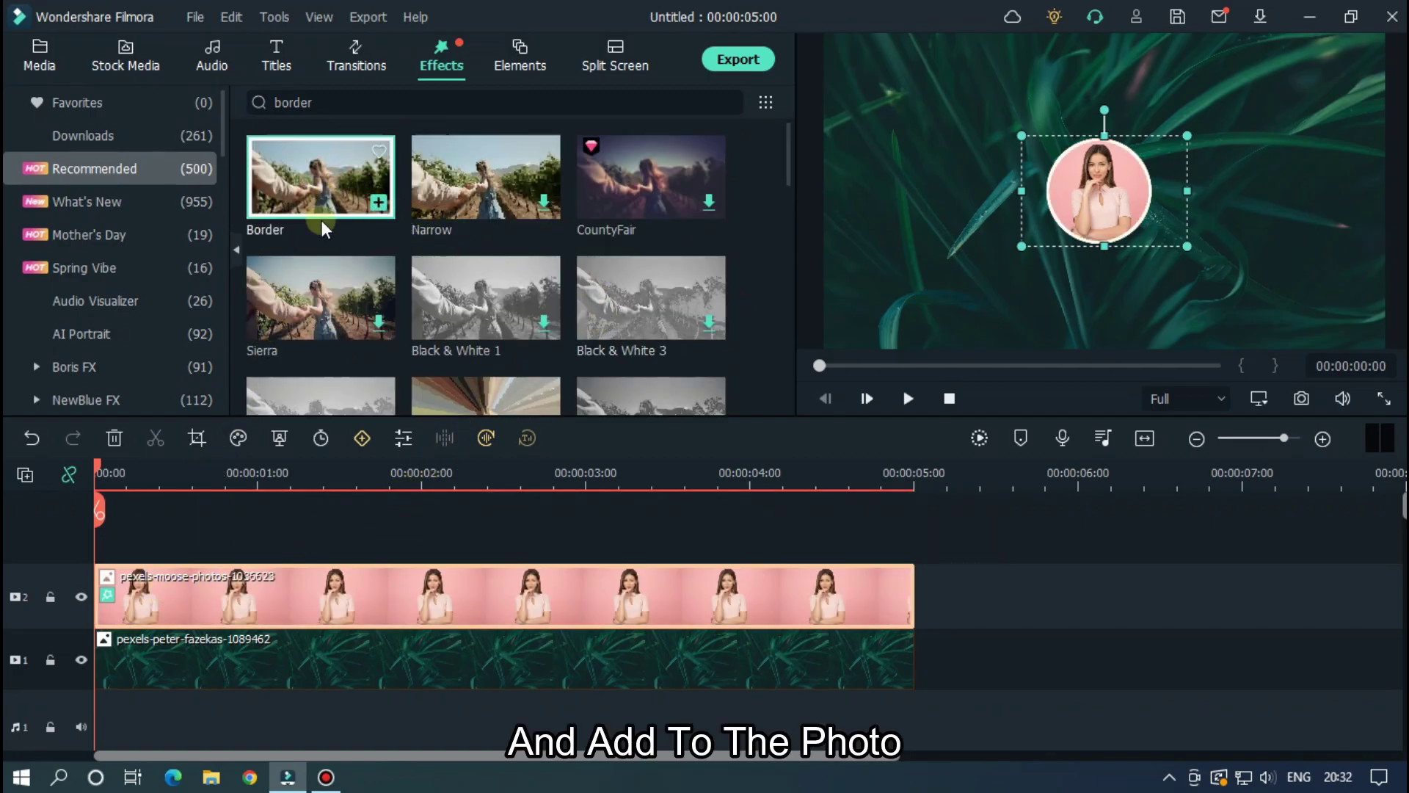
Set the Border effect's start and end colours to black.
double_click(267, 574)
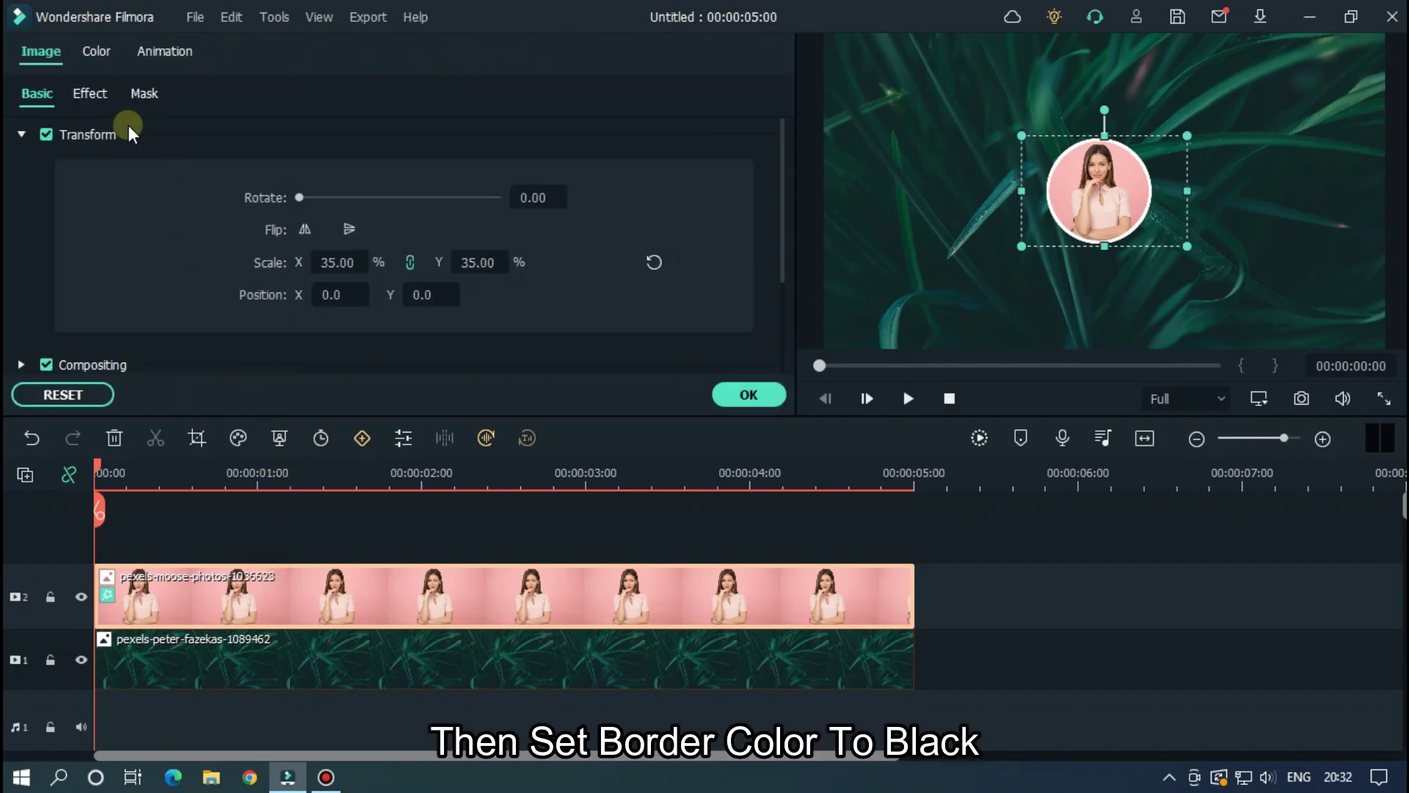
left_click(91, 94)
scroll(620, 253, "down", 3)
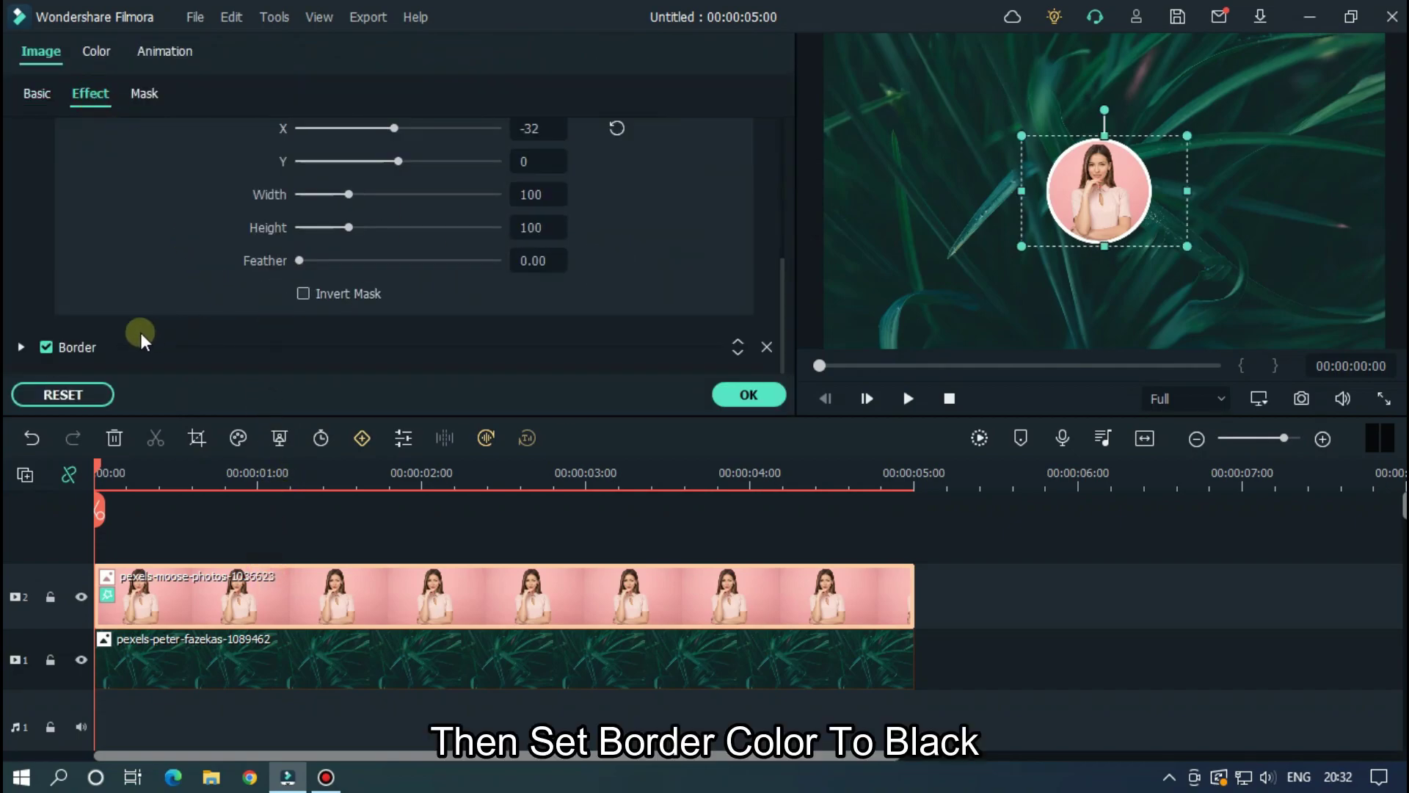
left_click(19, 347)
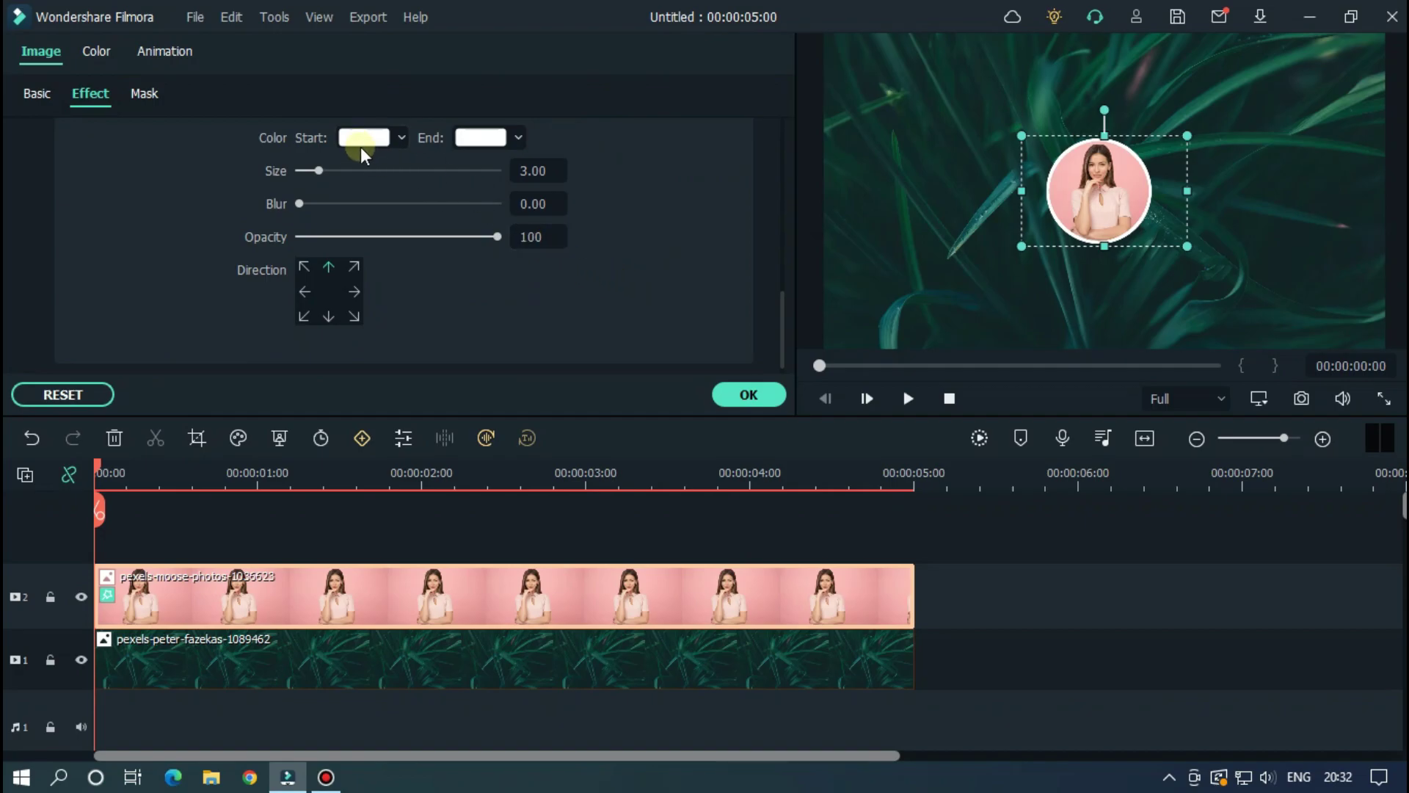
left_click(360, 146)
left_click(347, 259)
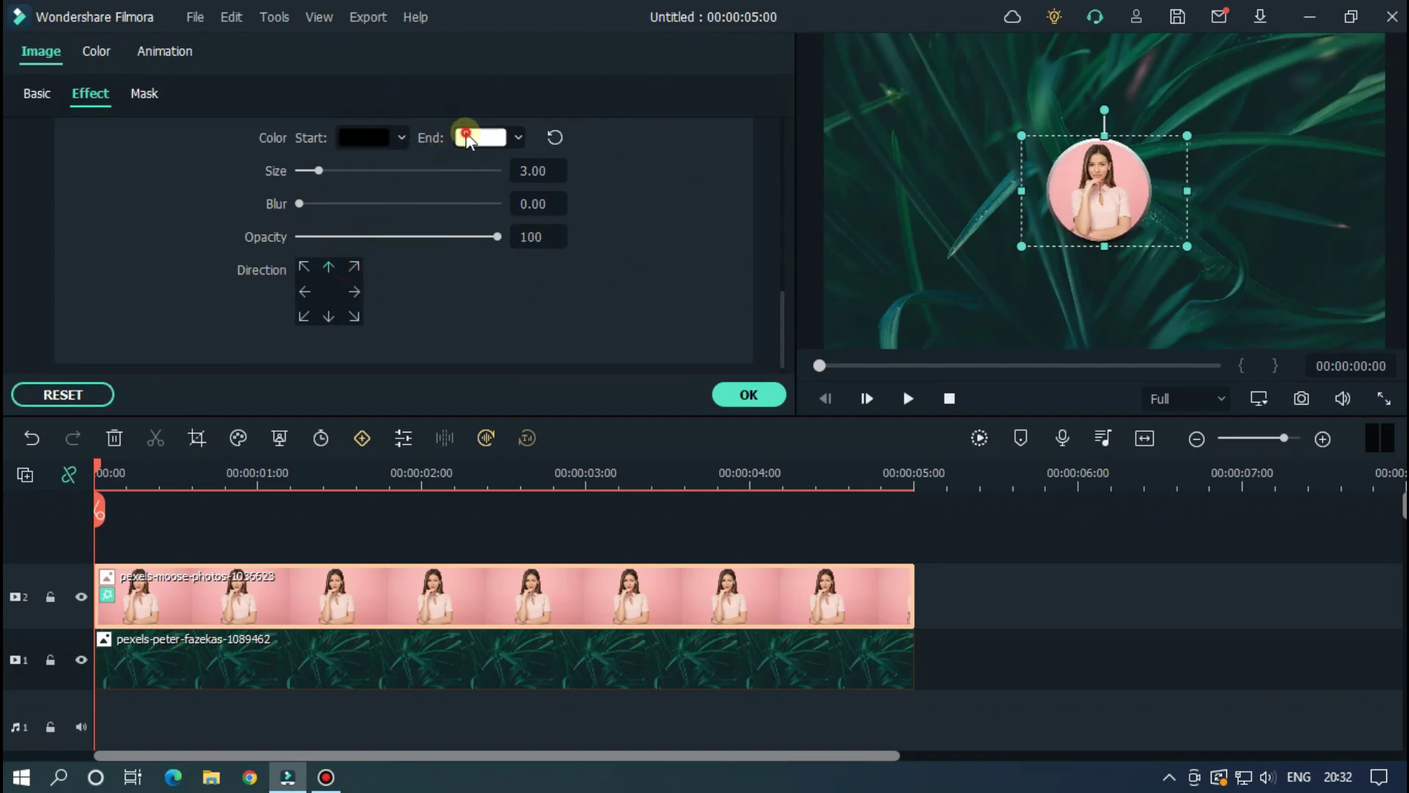
left_click(467, 138)
left_click(455, 257)
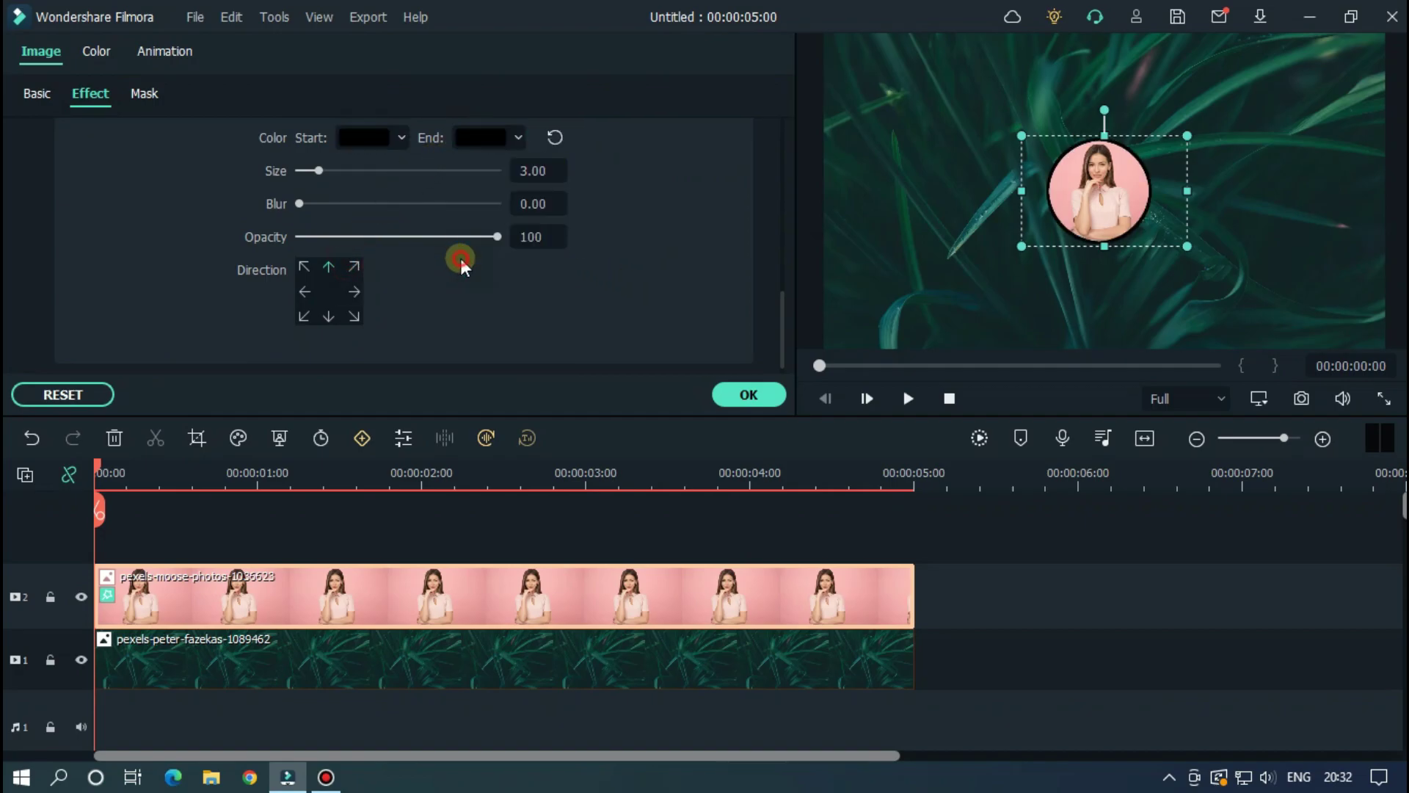
left_click(905, 511)
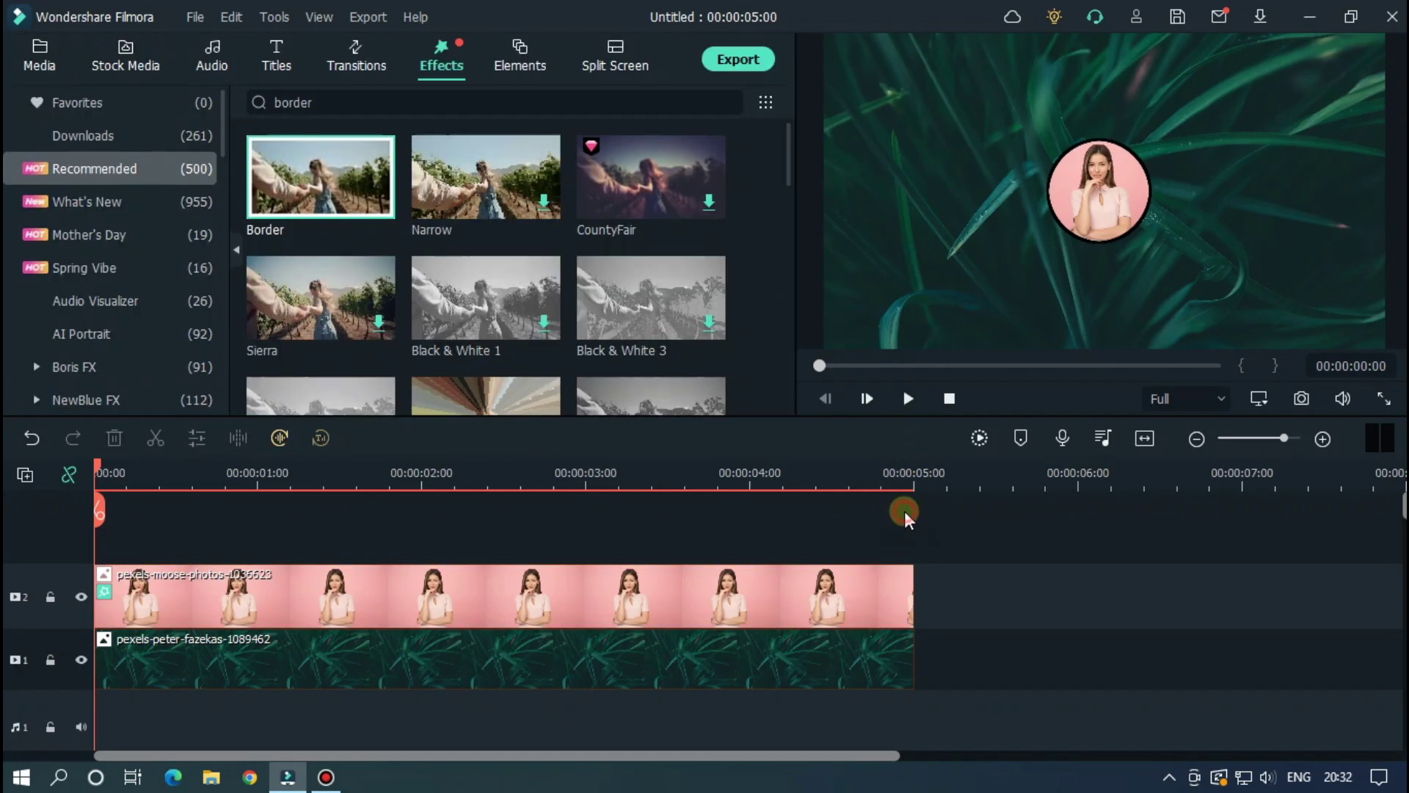
Set the portrait clip's Compositing opacity to 80.
double_click(609, 600)
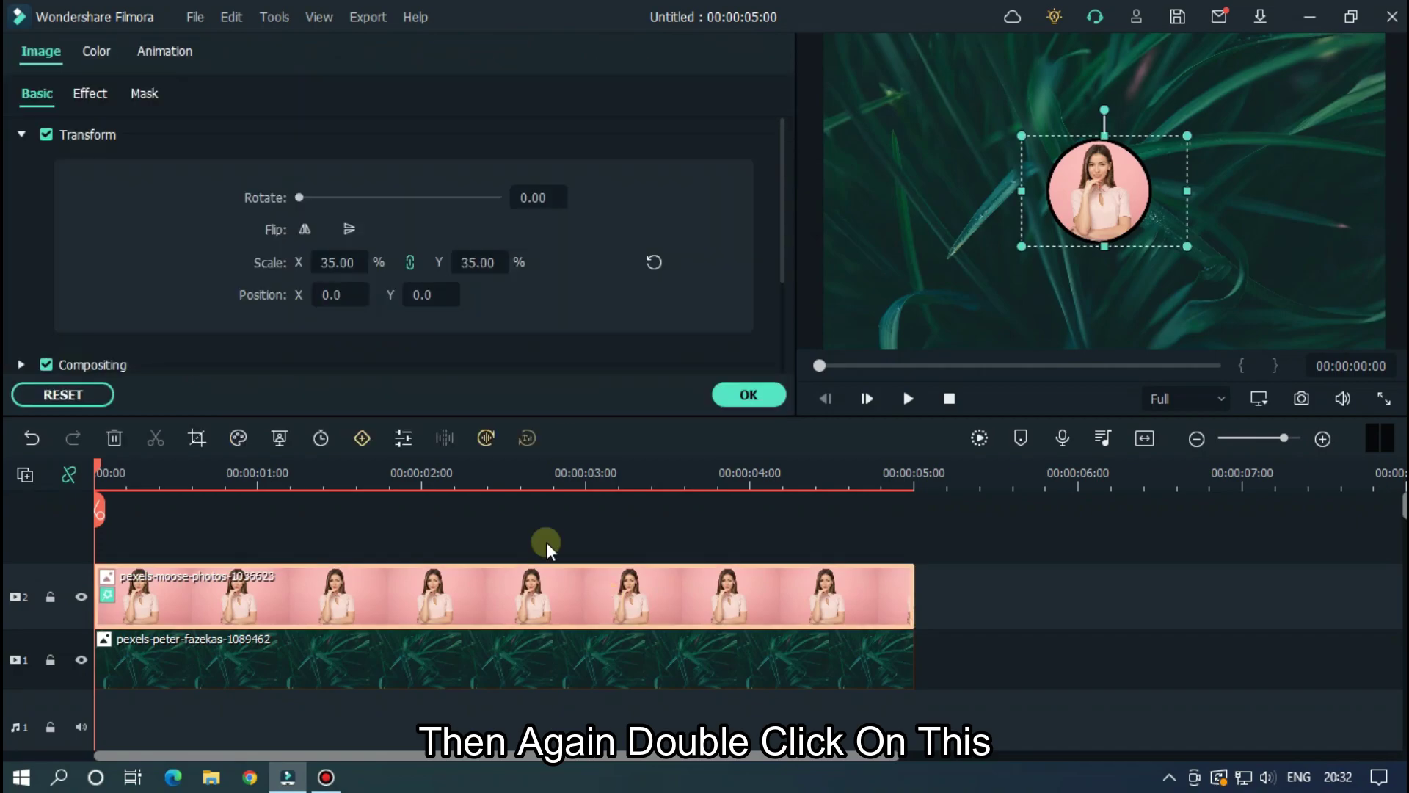
left_click(21, 134)
left_click(22, 168)
left_click(540, 263)
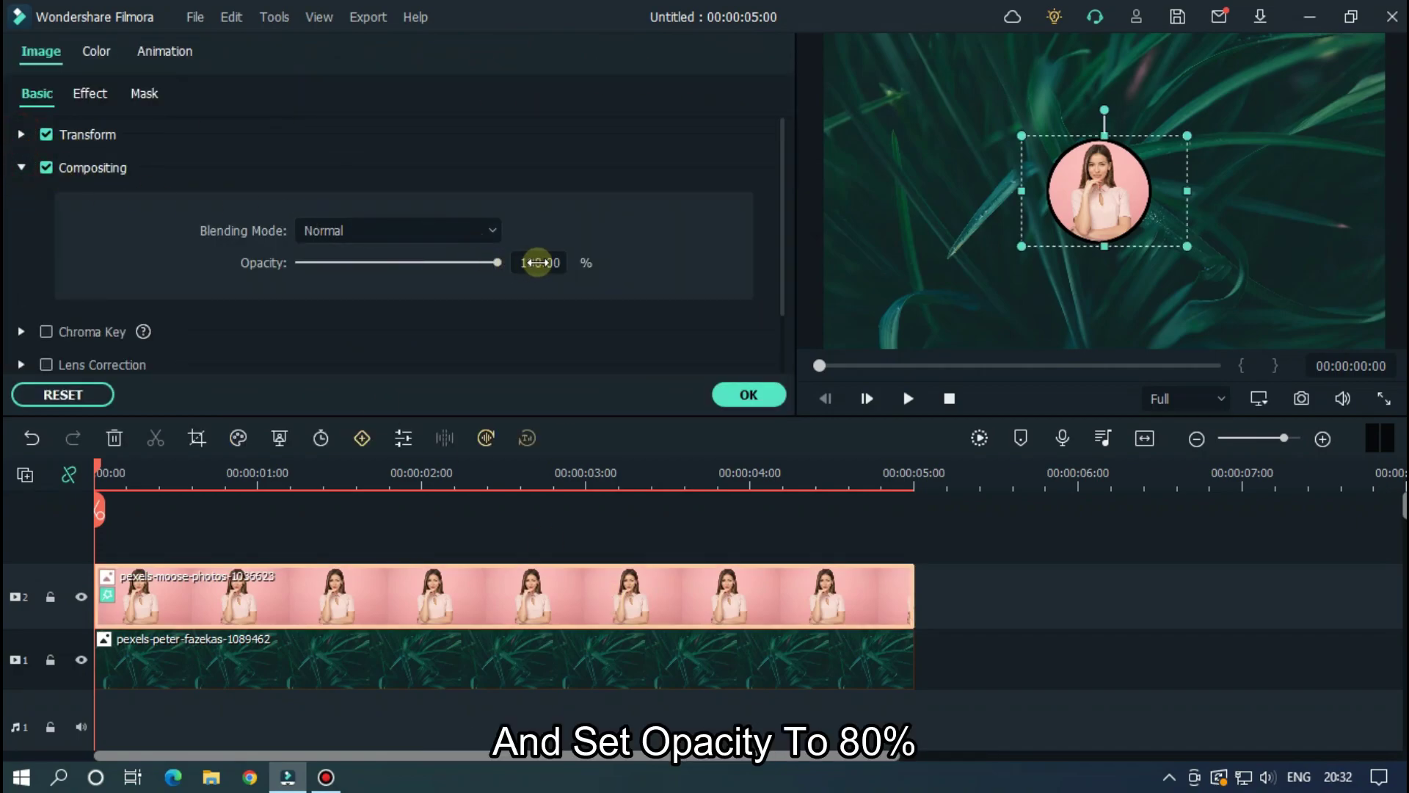
type("80")
key("Return")
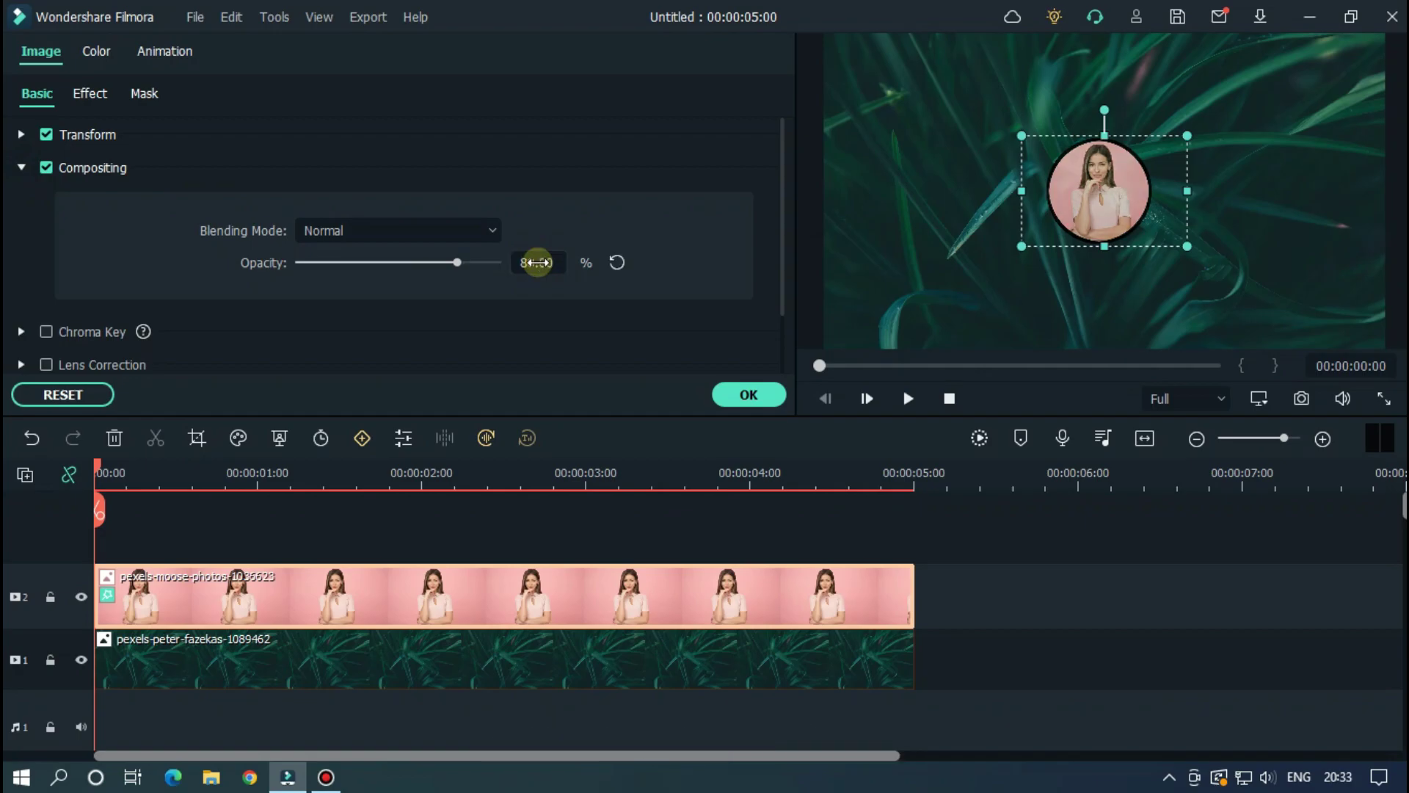
left_click(747, 395)
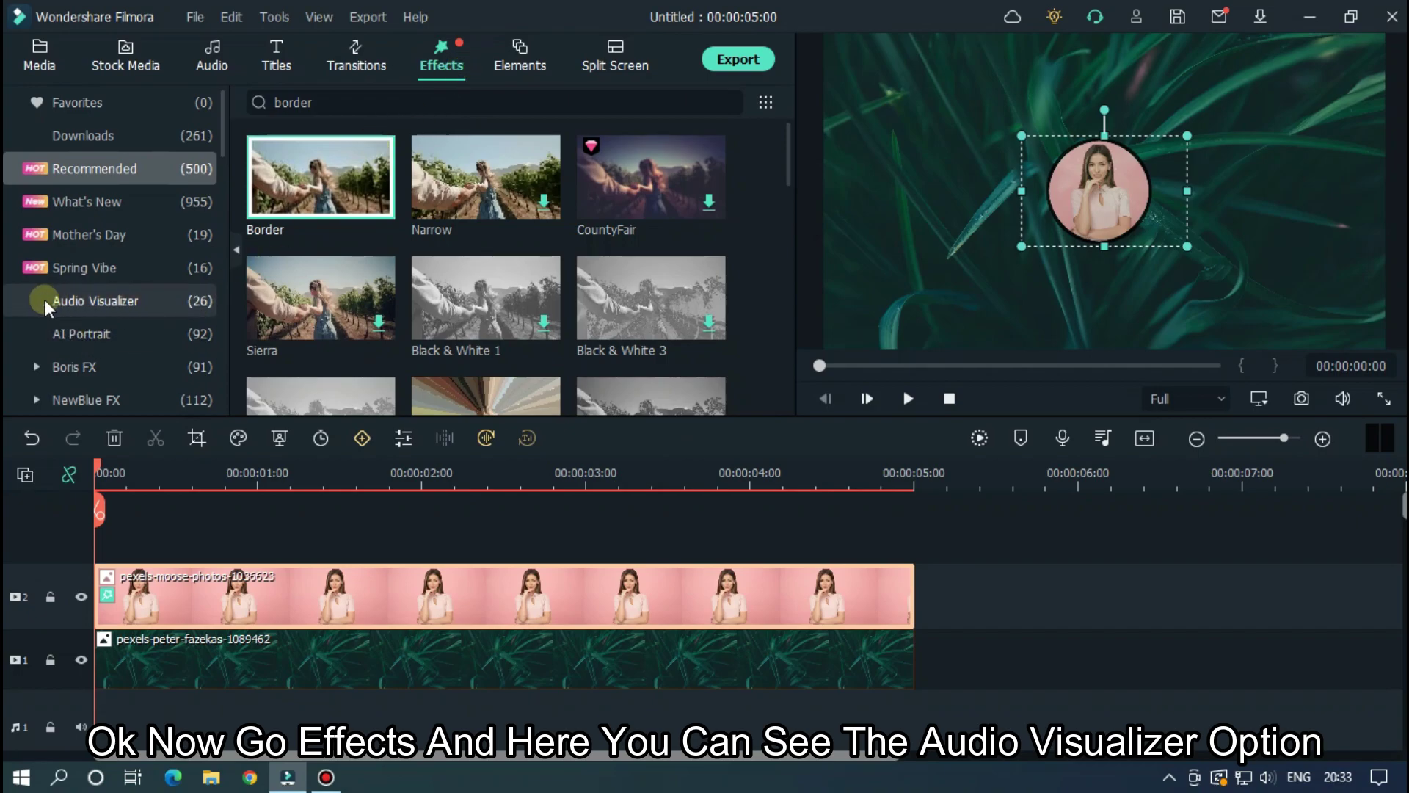
Browse the Audio Visualizer effects, previewing Iridescent Circle 3 and Iridescent Circle 4.
left_click(146, 302)
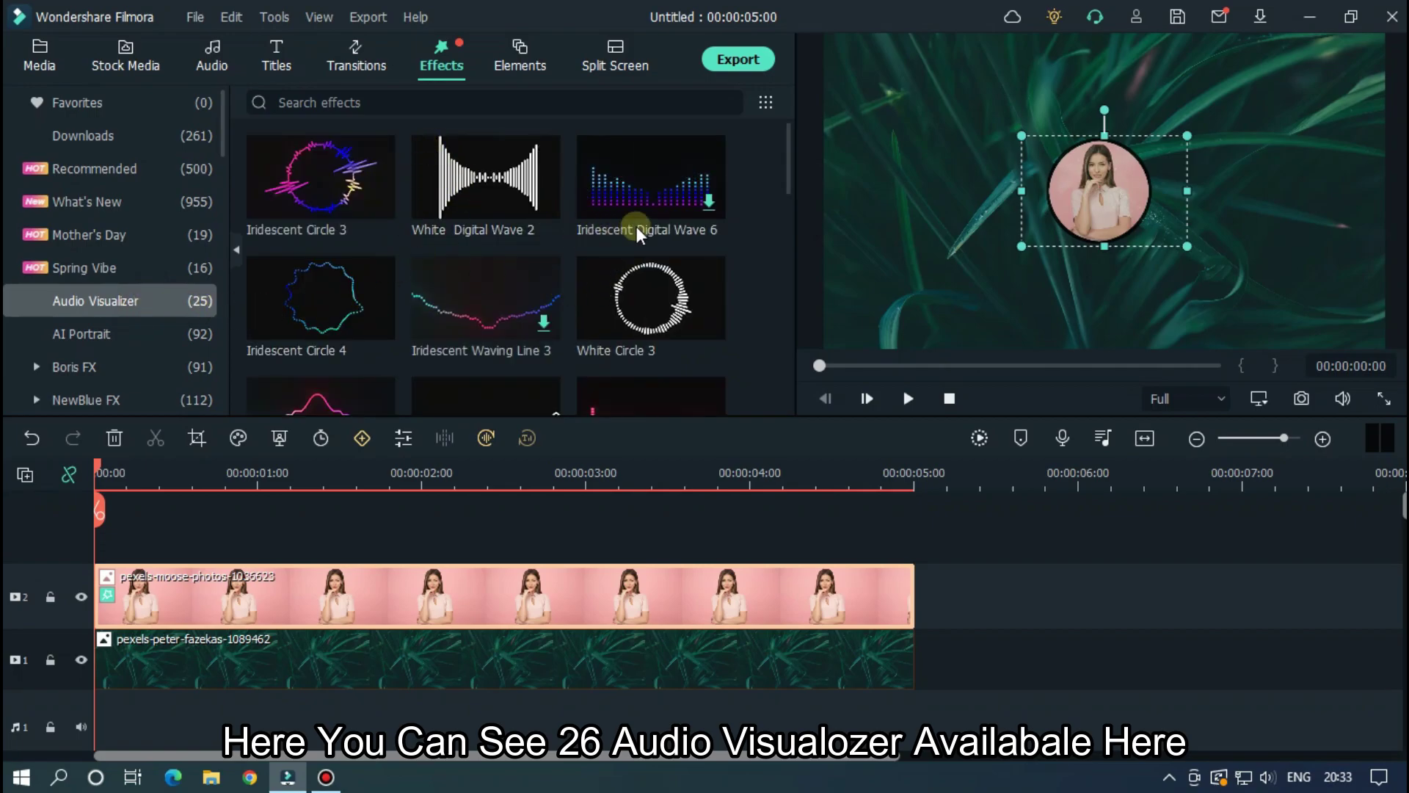
left_click_drag(788, 167, 787, 135)
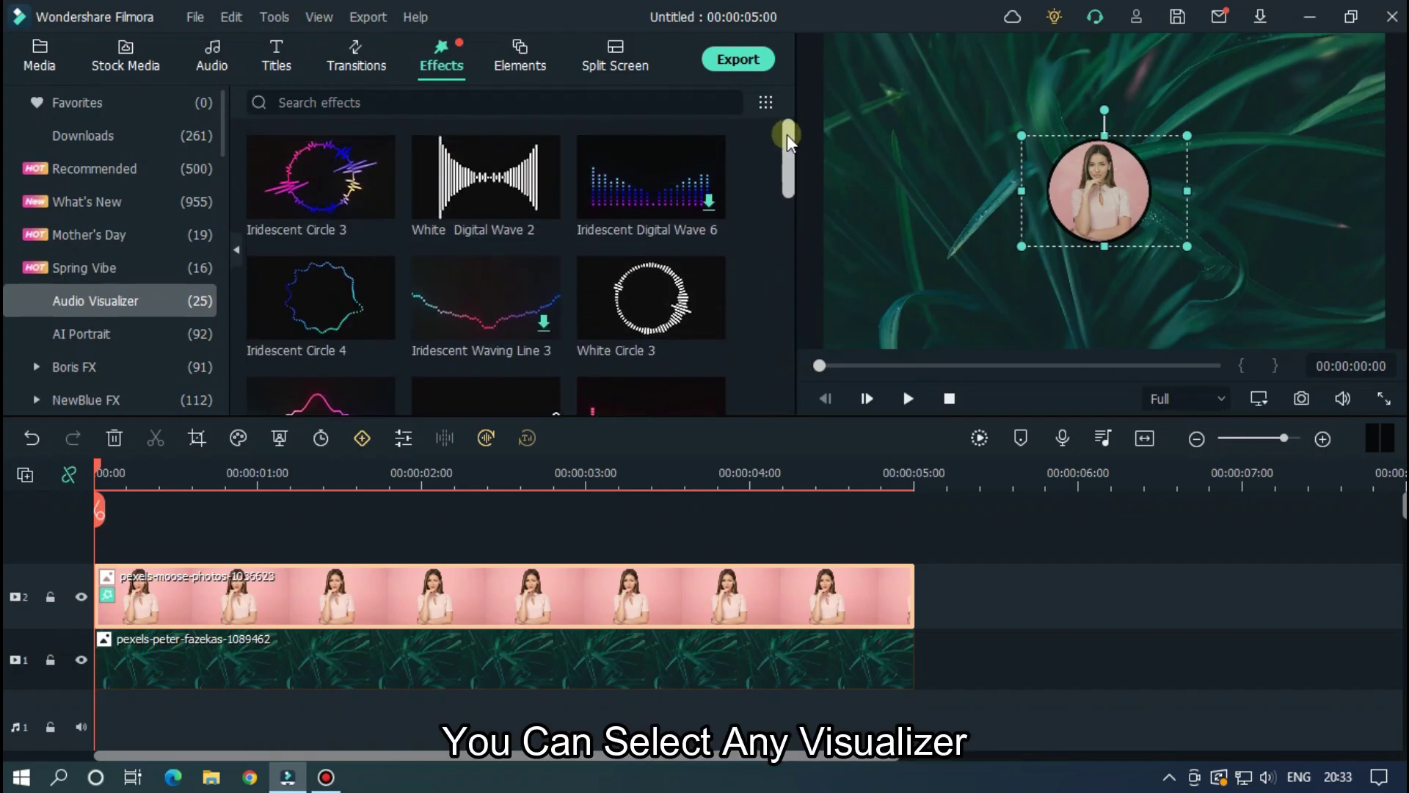
left_click(322, 188)
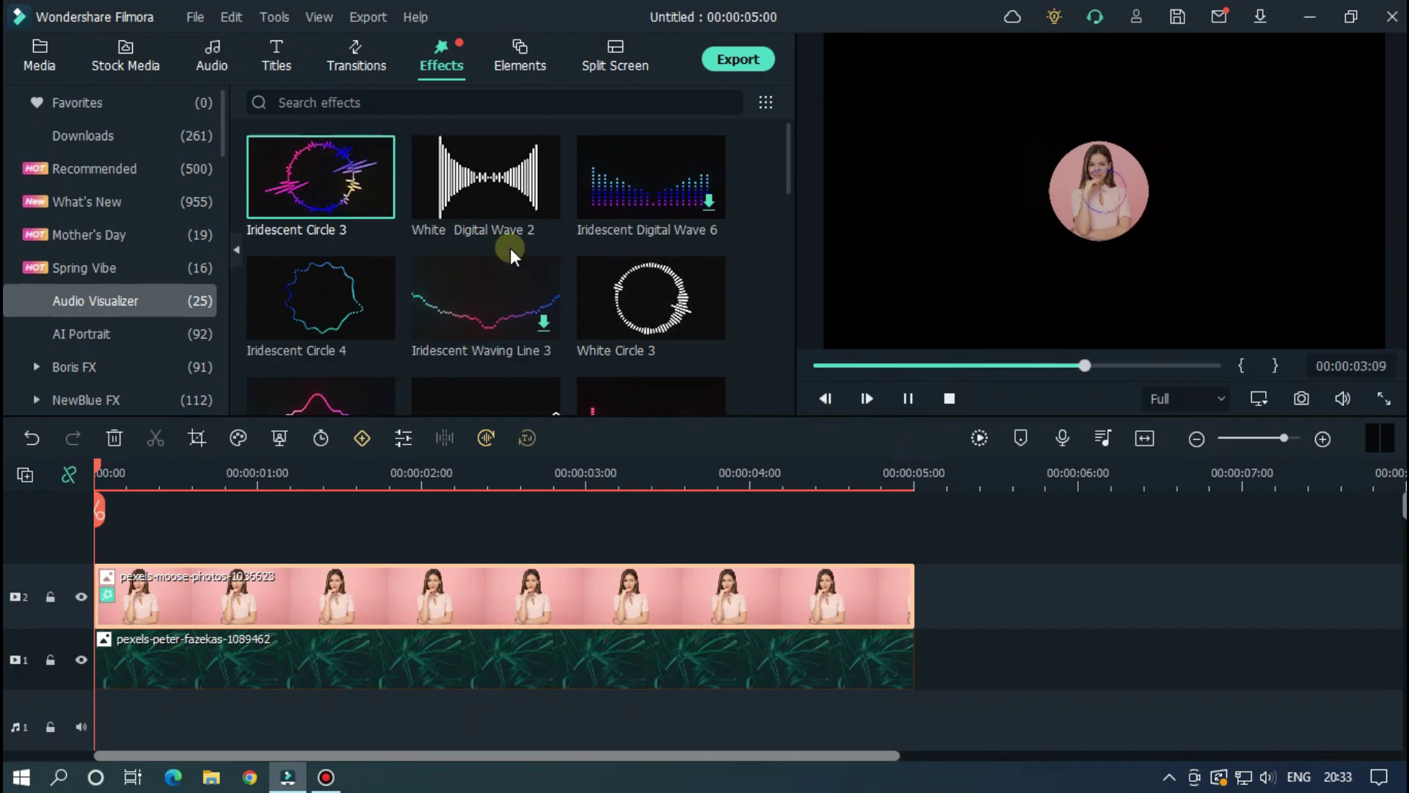
left_click(340, 299)
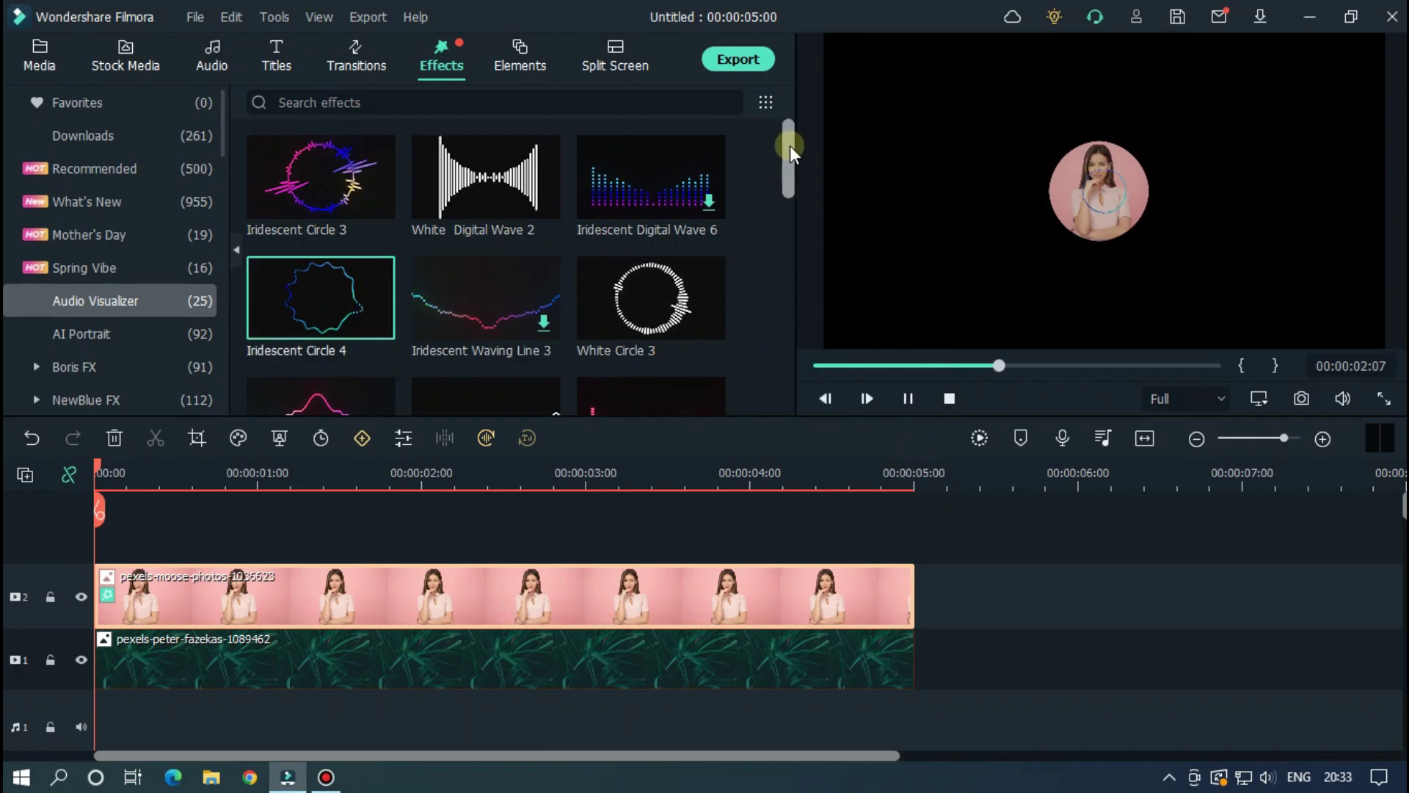
left_click_drag(790, 141, 789, 315)
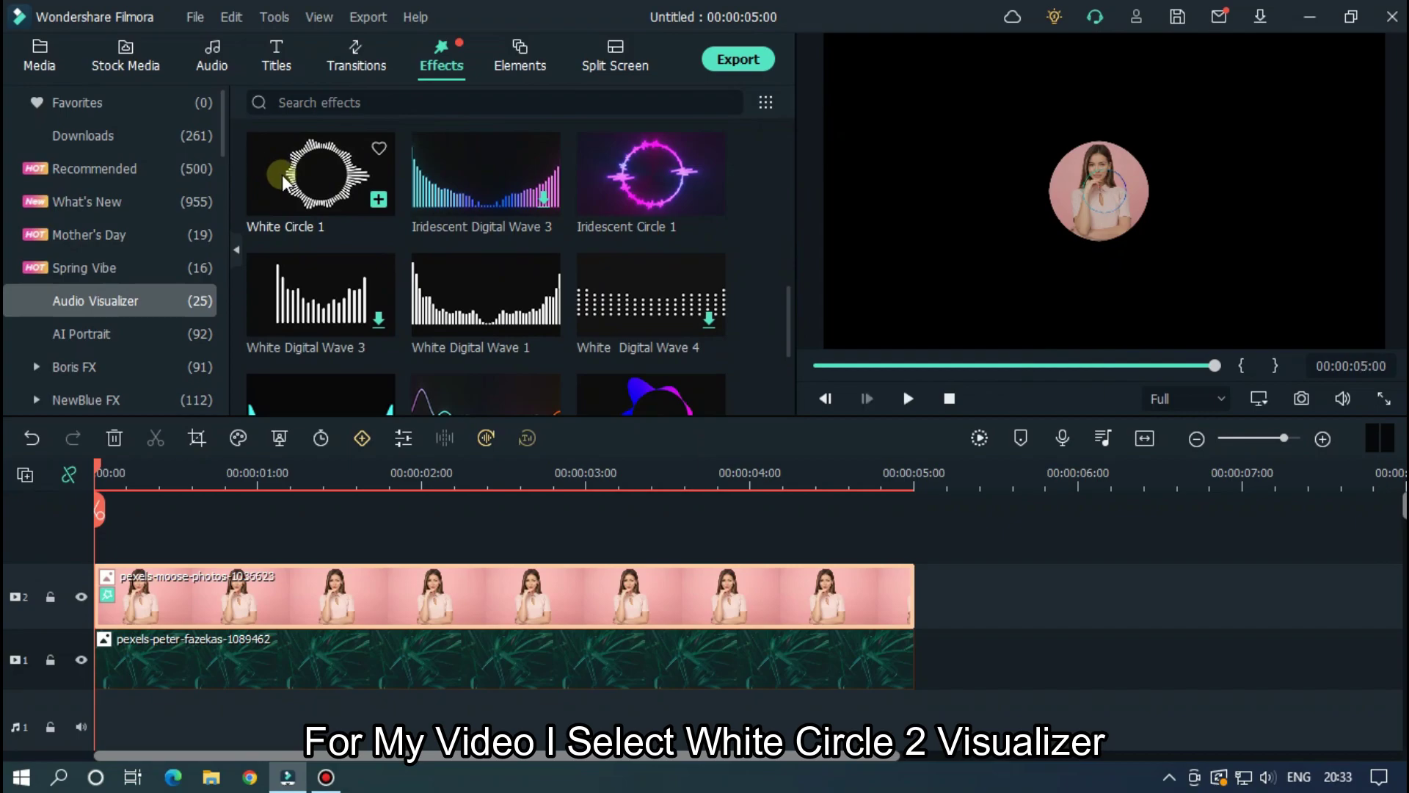
Add White Circle 1 on a new track above the portrait and return the playhead to the start.
left_click_drag(310, 167, 103, 513)
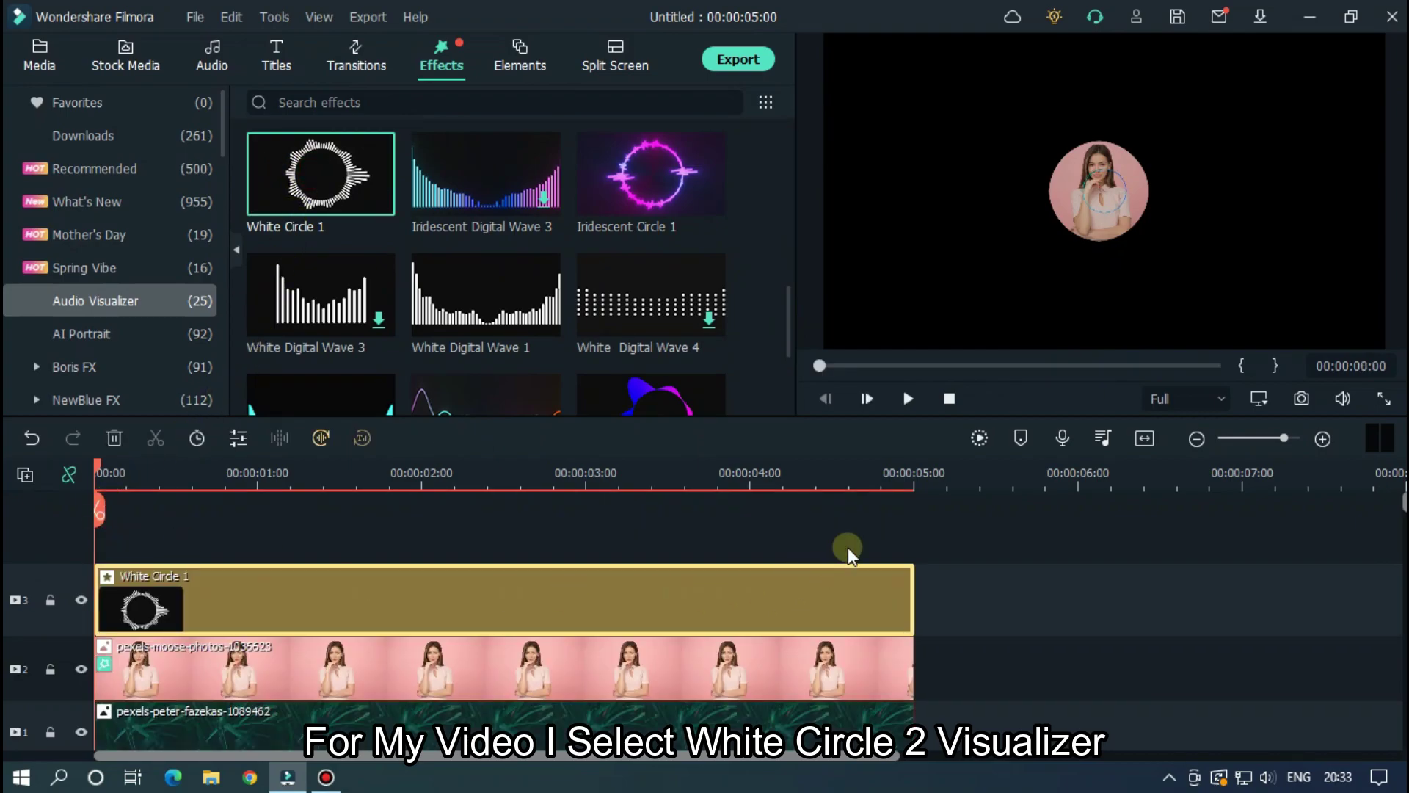
left_click(112, 473)
left_click_drag(112, 474, 101, 473)
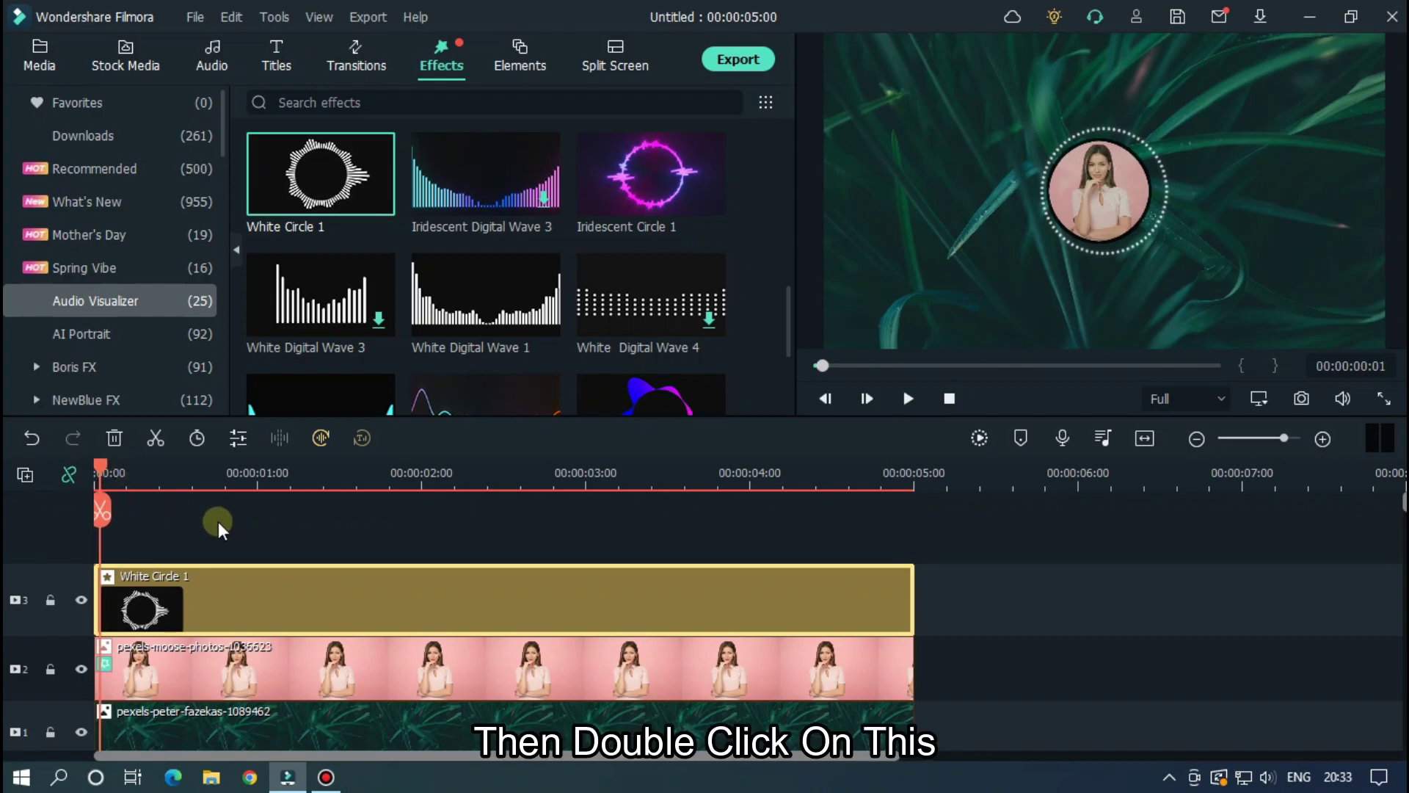
Set the White Circle 1 visualizer's opacity to 100 and its radius to 1.75.
double_click(390, 592)
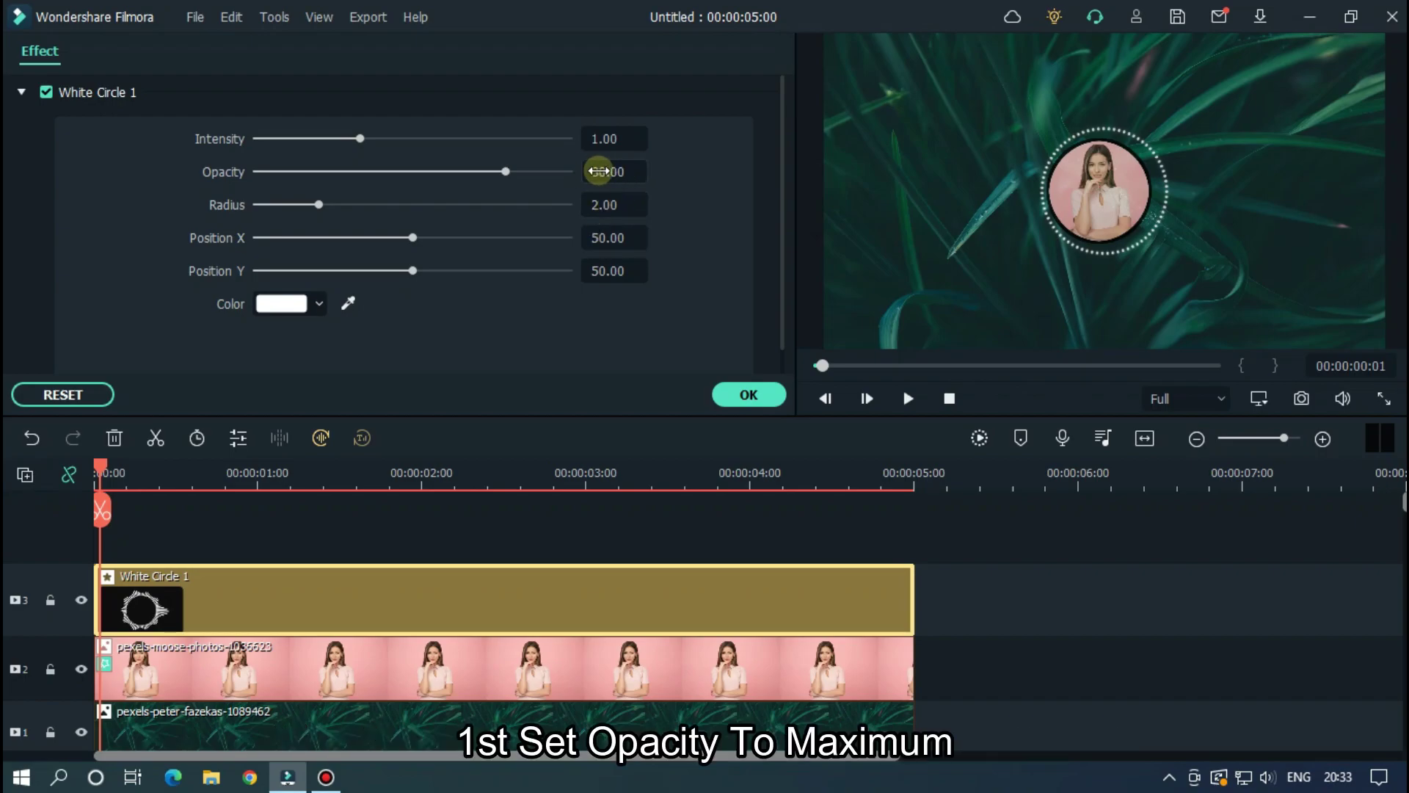
left_click_drag(510, 172, 577, 172)
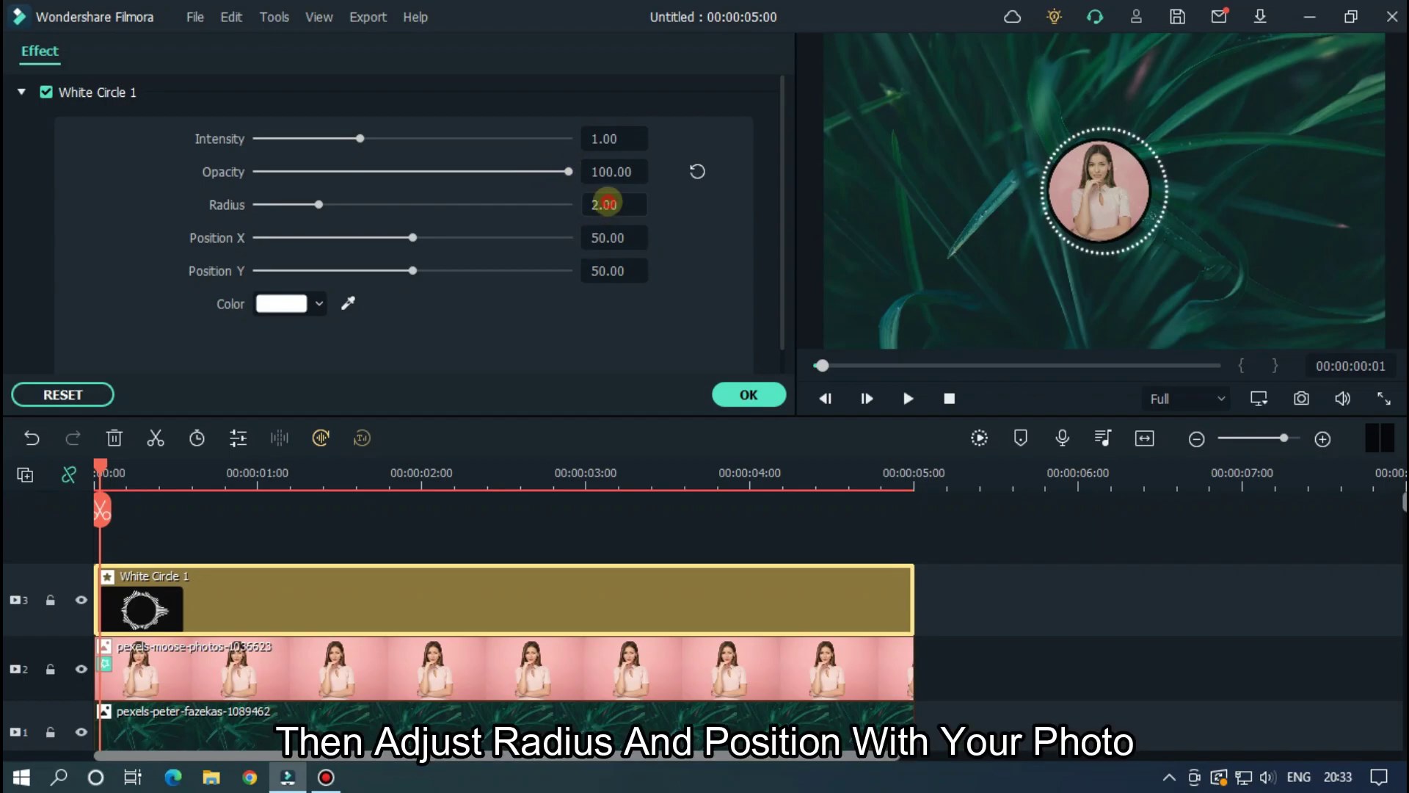
type("1.75")
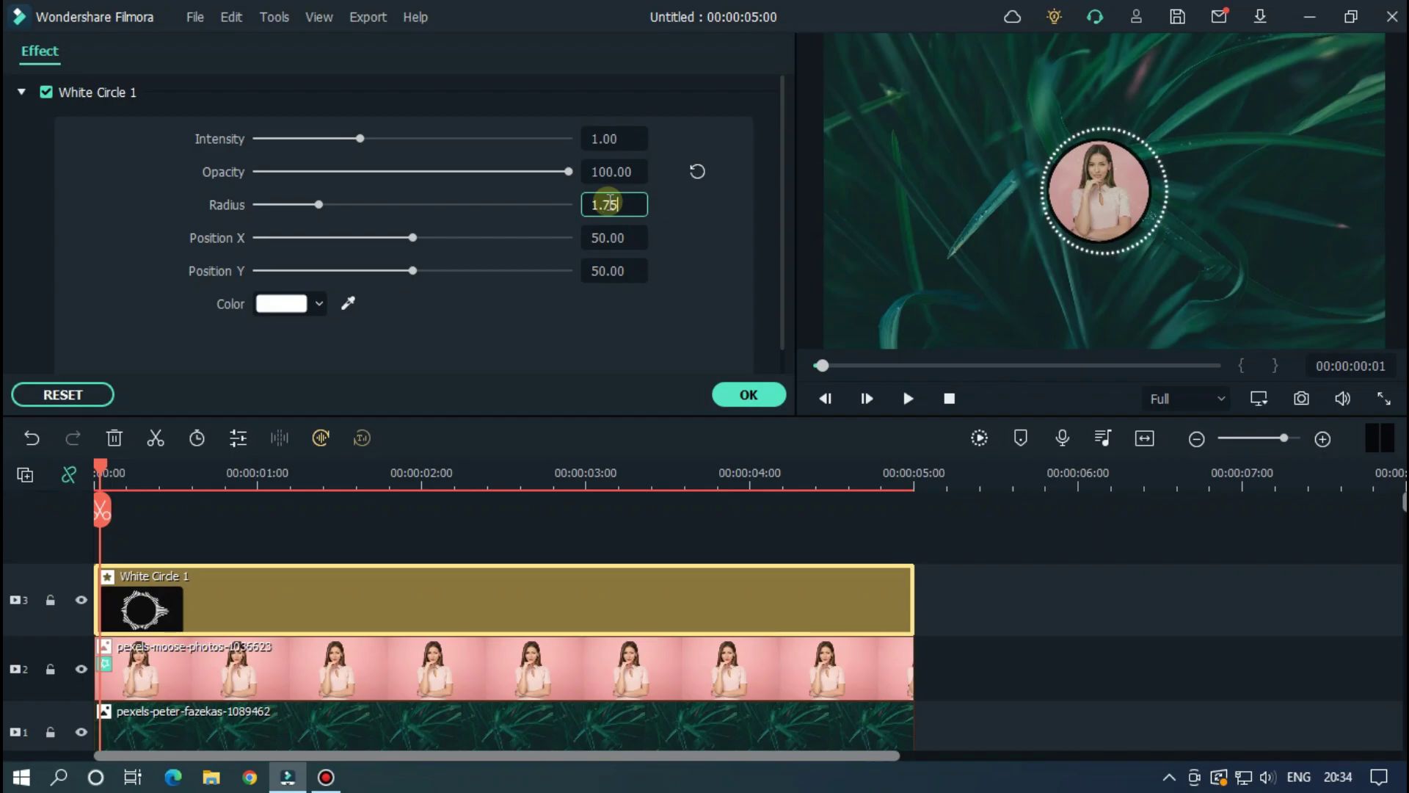
key("Return")
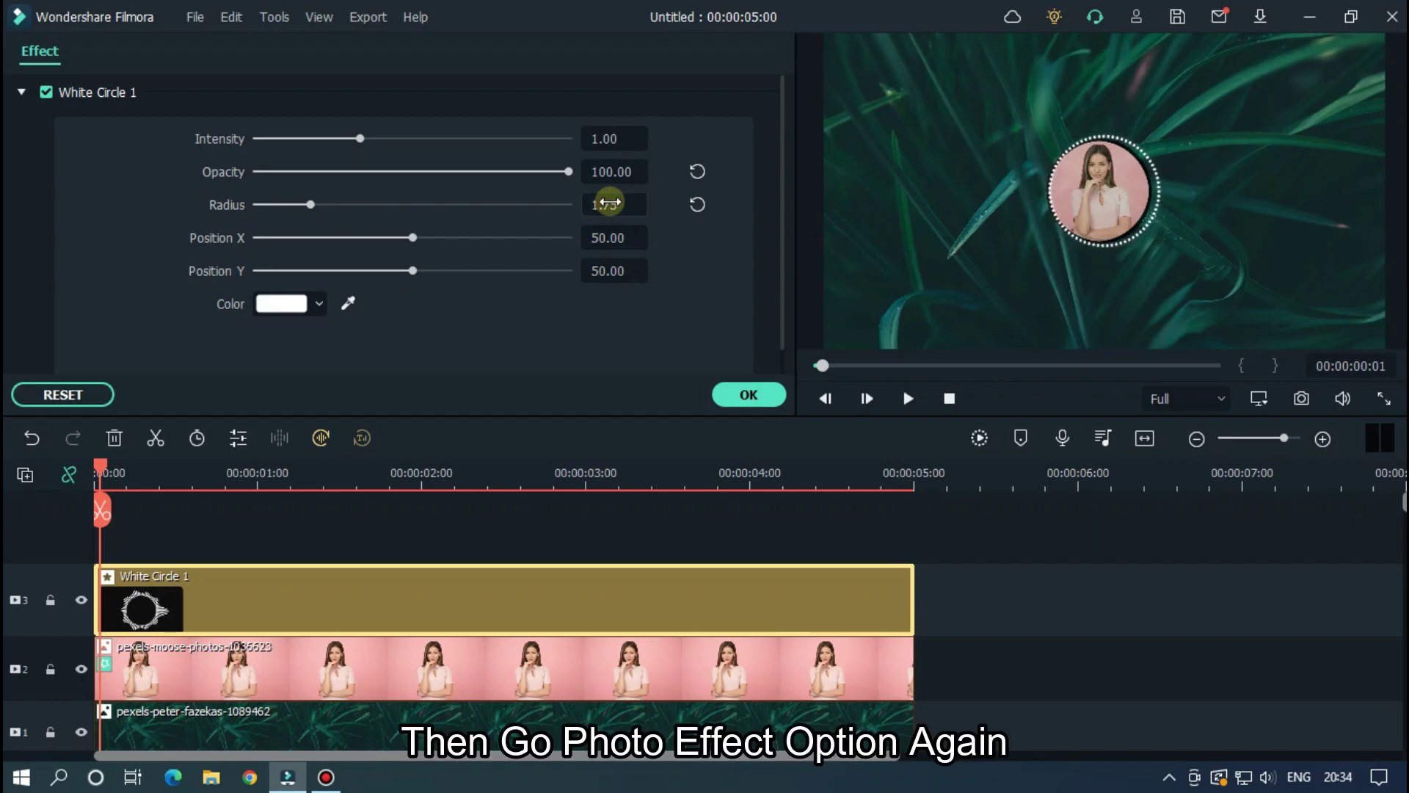
Move the portrait photo to Transform Position X 6.0 and deselect the clip.
left_click(533, 682)
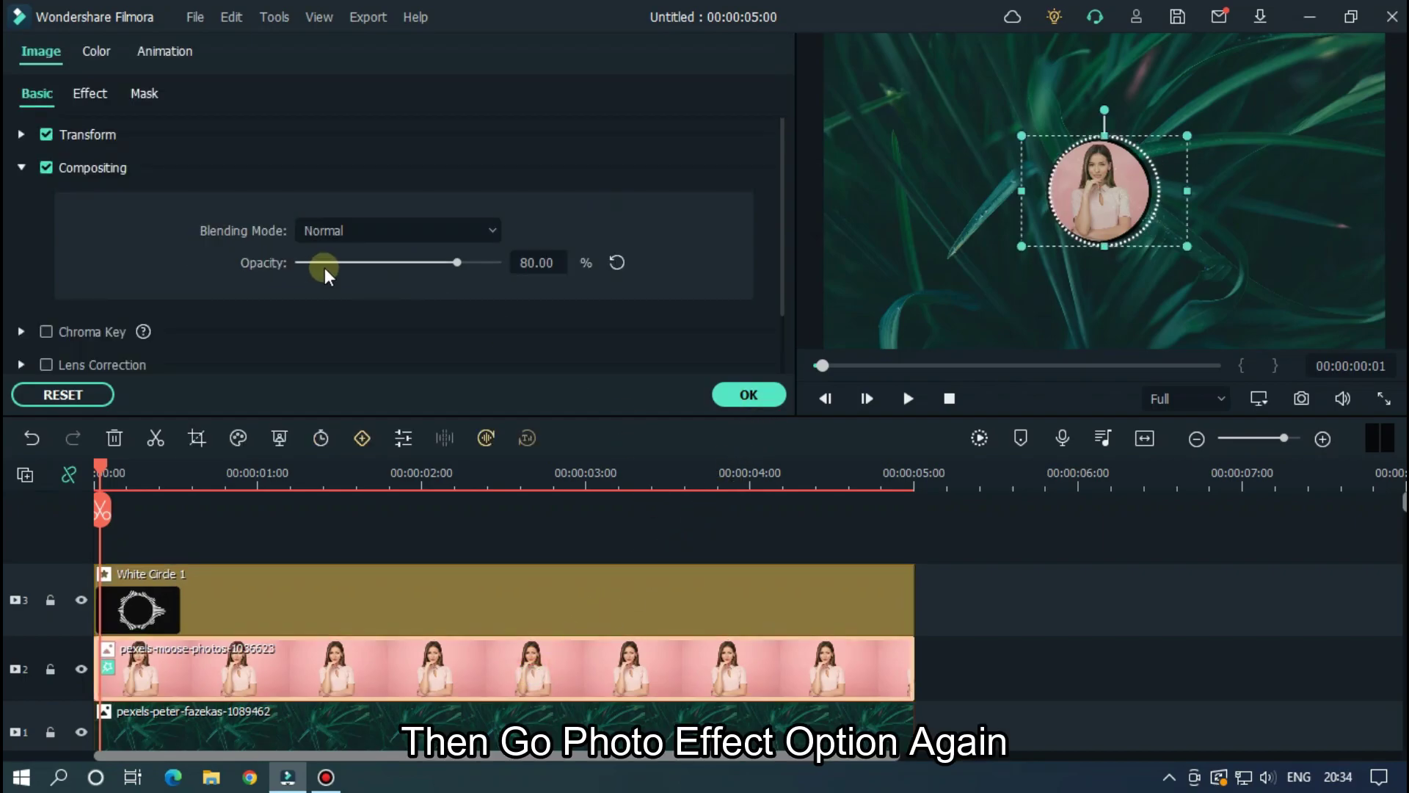
left_click(21, 132)
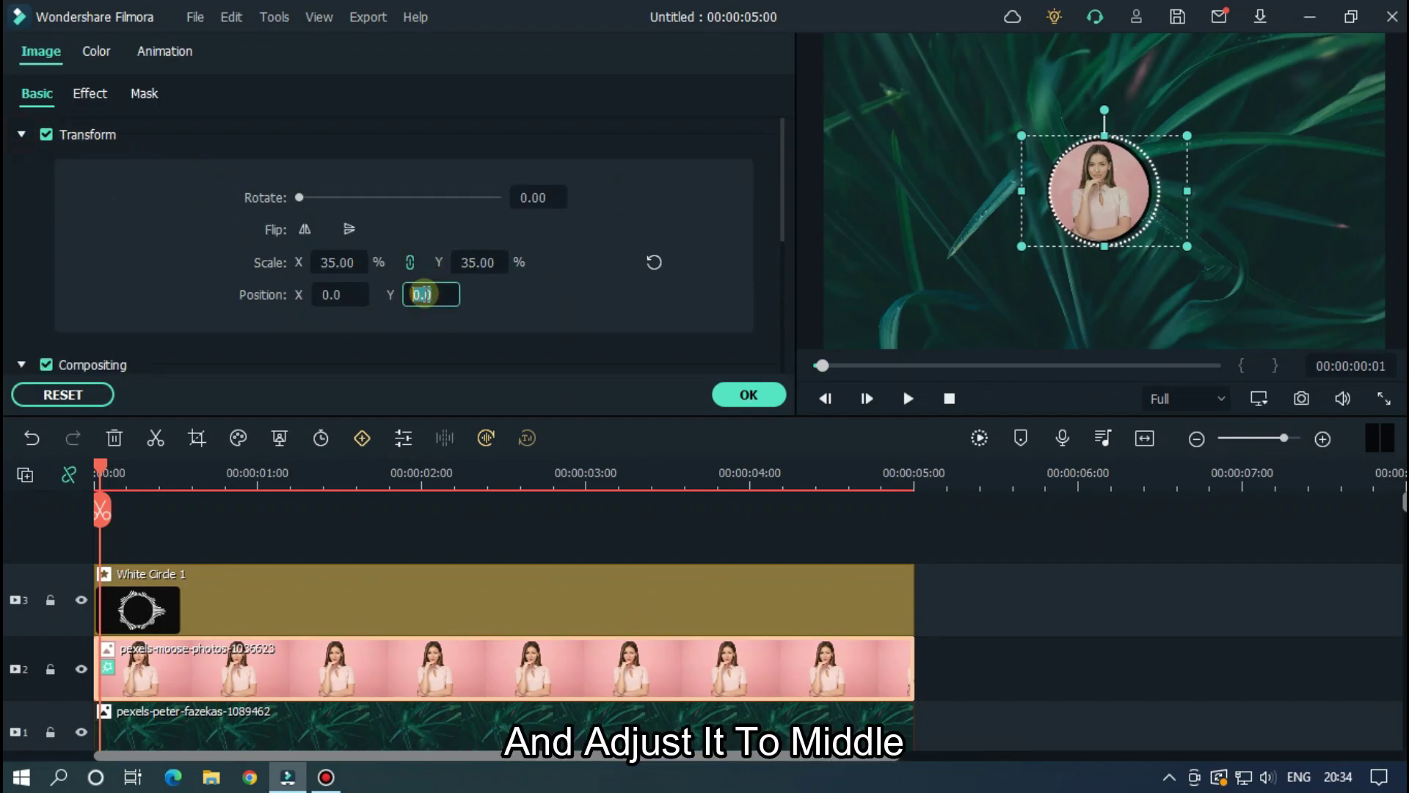
scroll(347, 291, "up", 5)
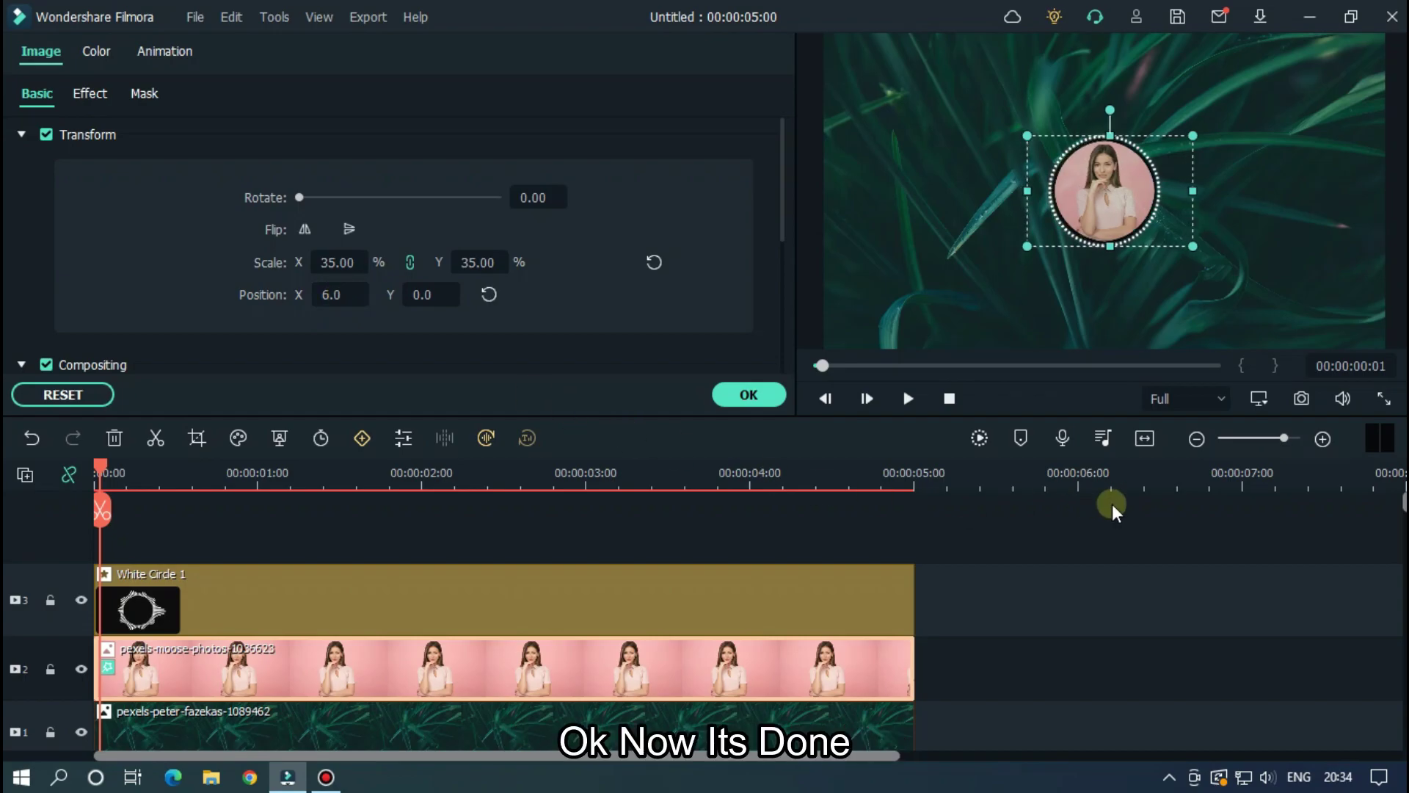
left_click(951, 535)
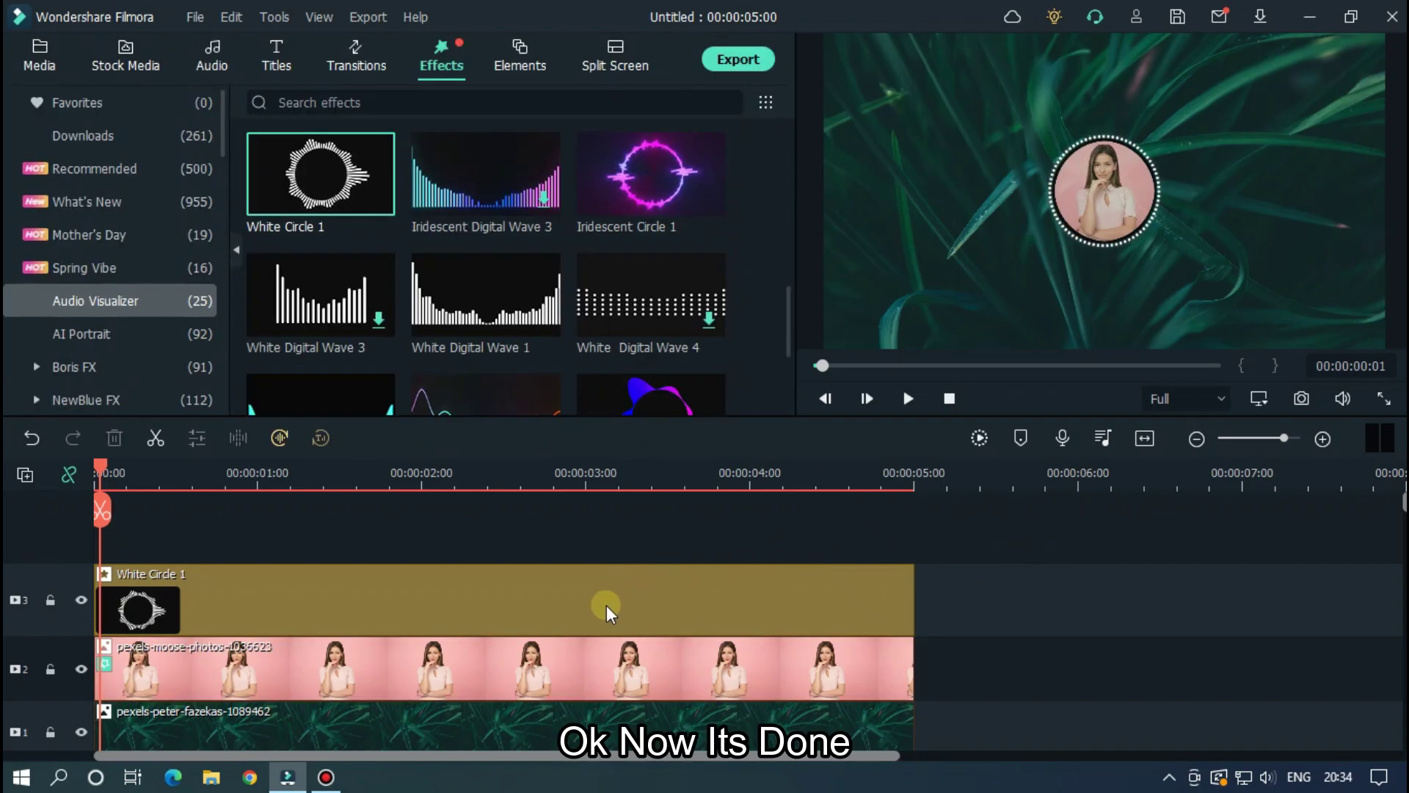
Set the grass background clip's Compositing opacity to 50.
scroll(648, 659, "down", 1)
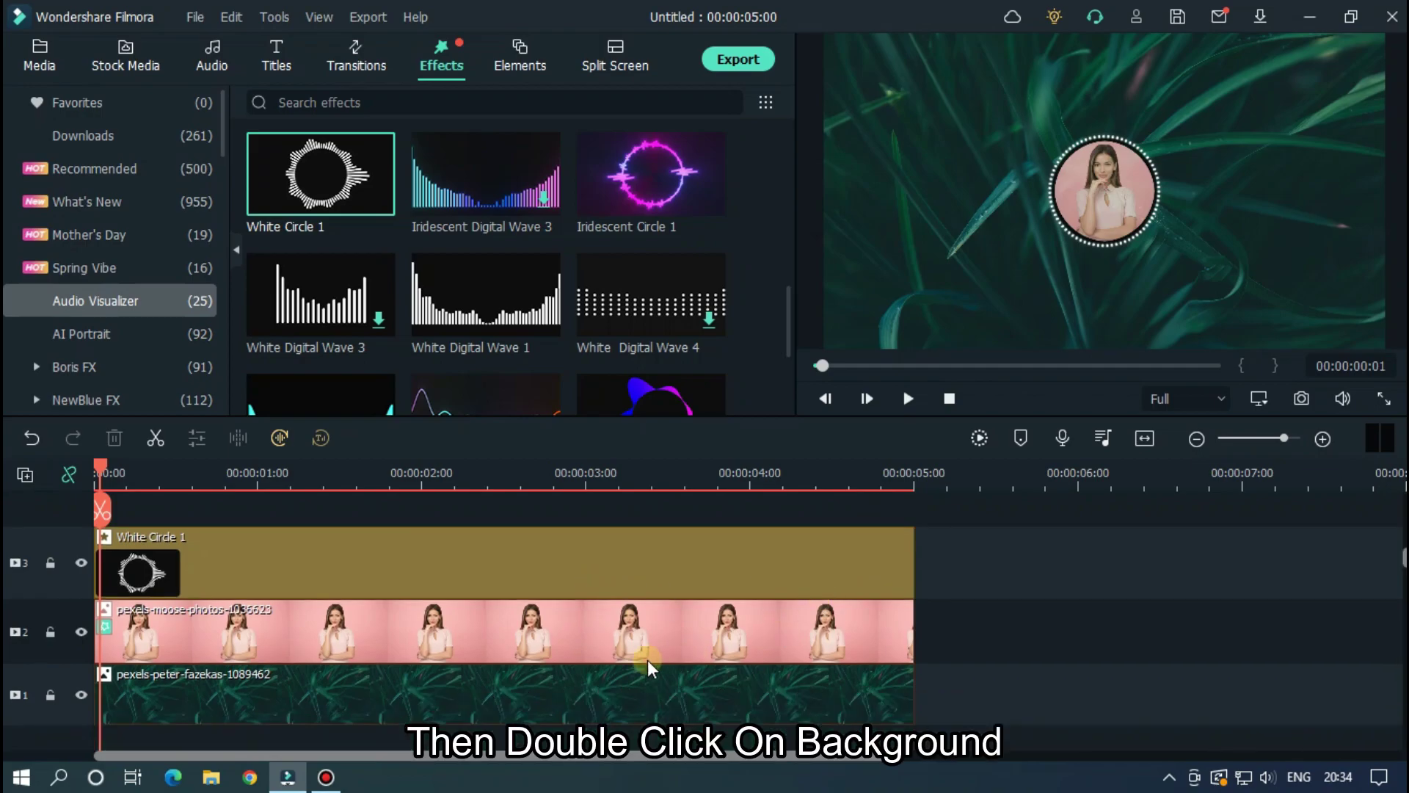
double_click(638, 694)
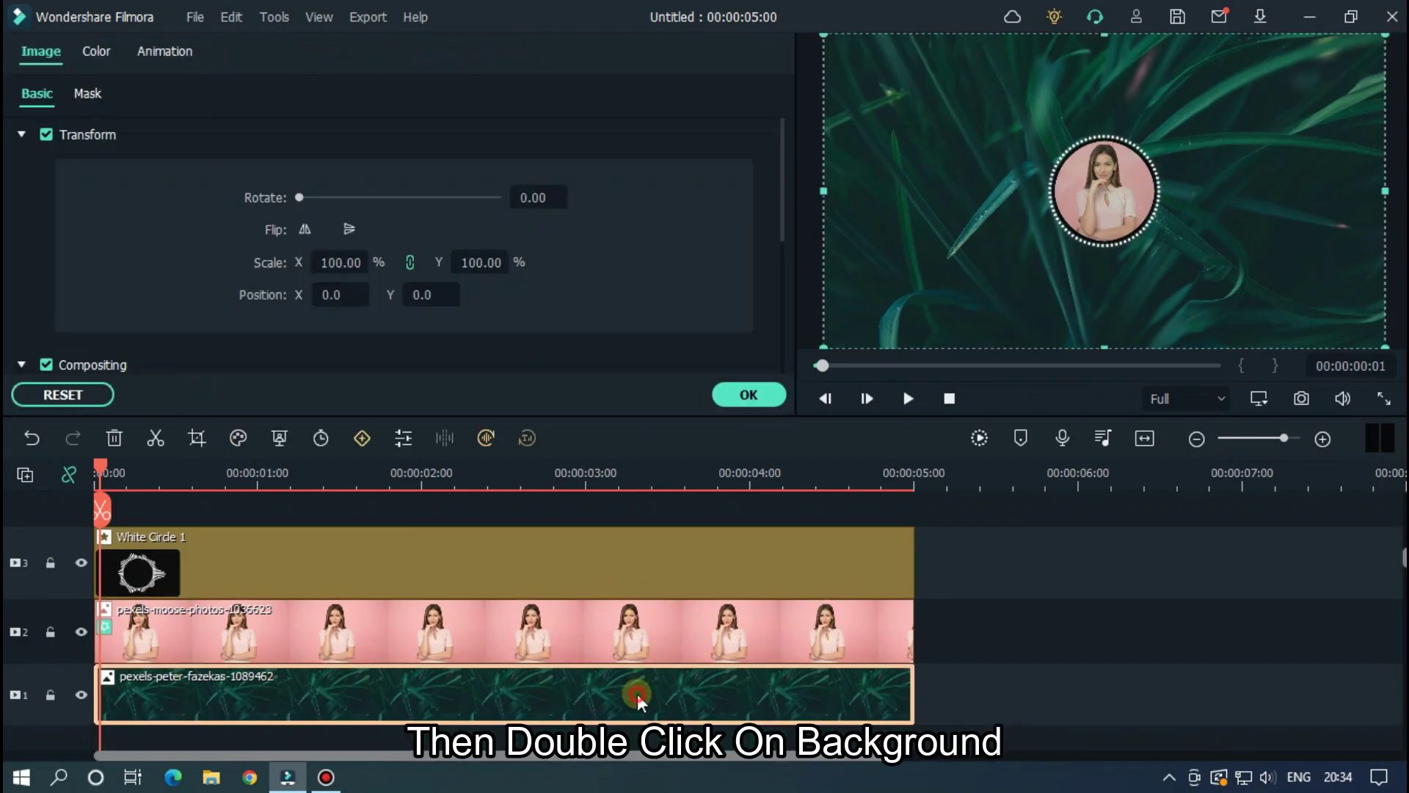
left_click(21, 132)
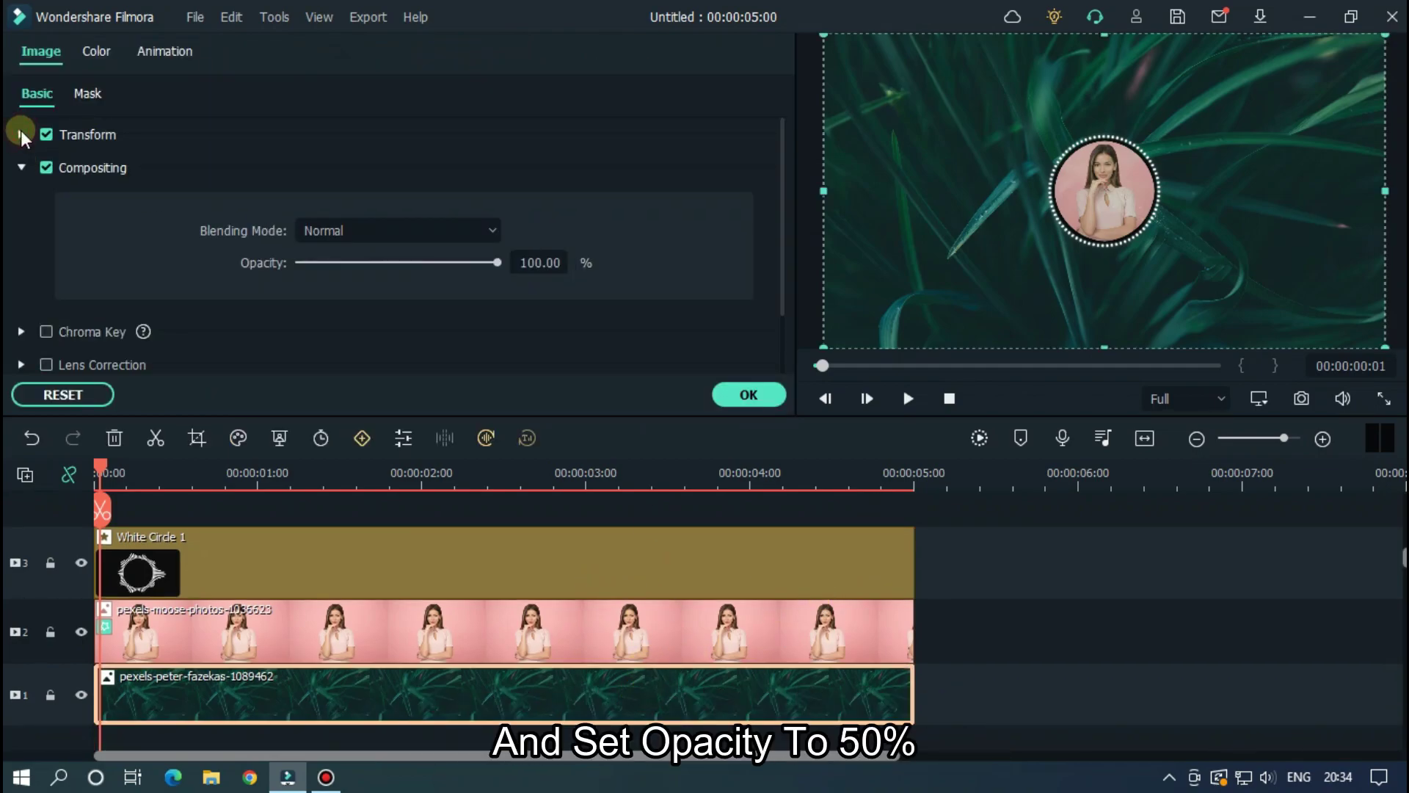
left_click(554, 257)
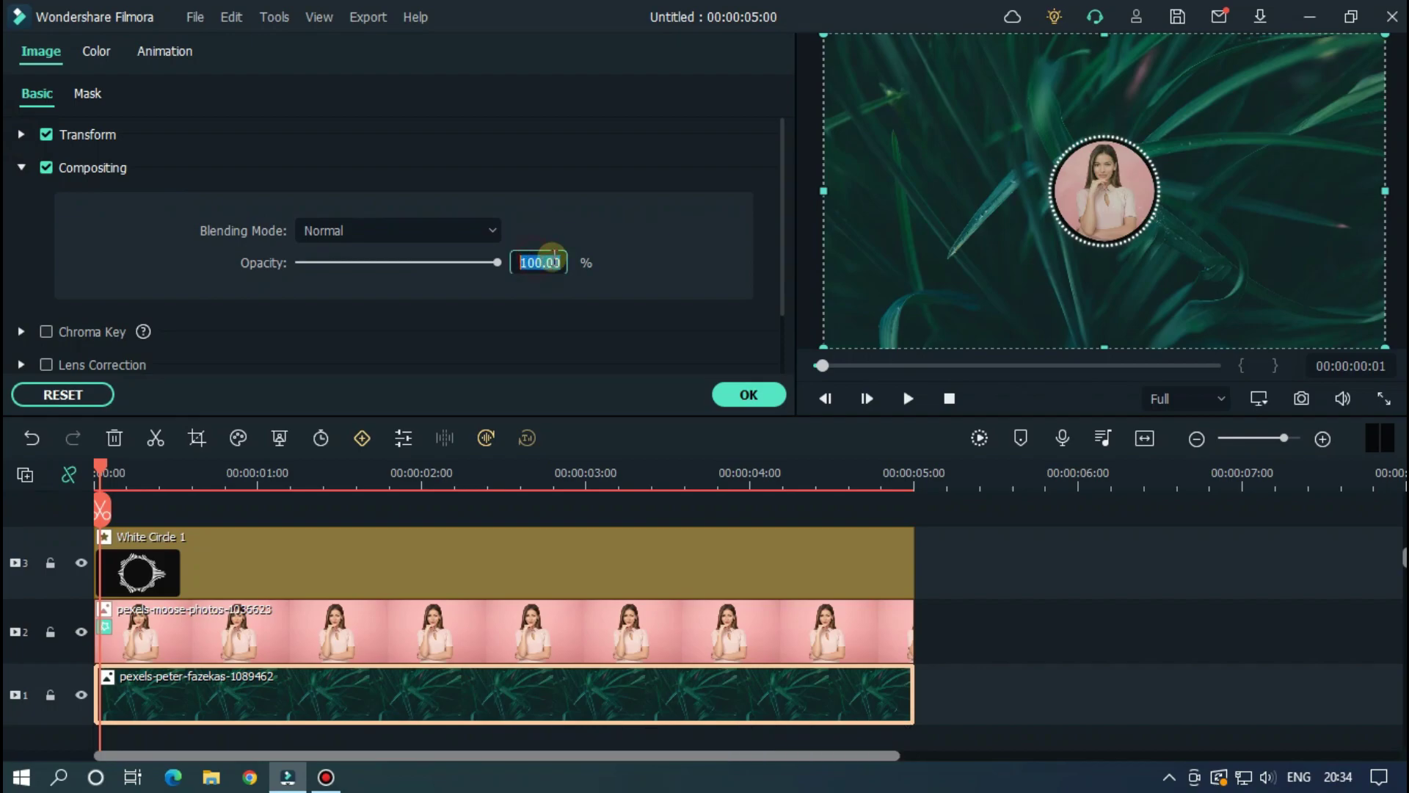
type("50")
key("Return")
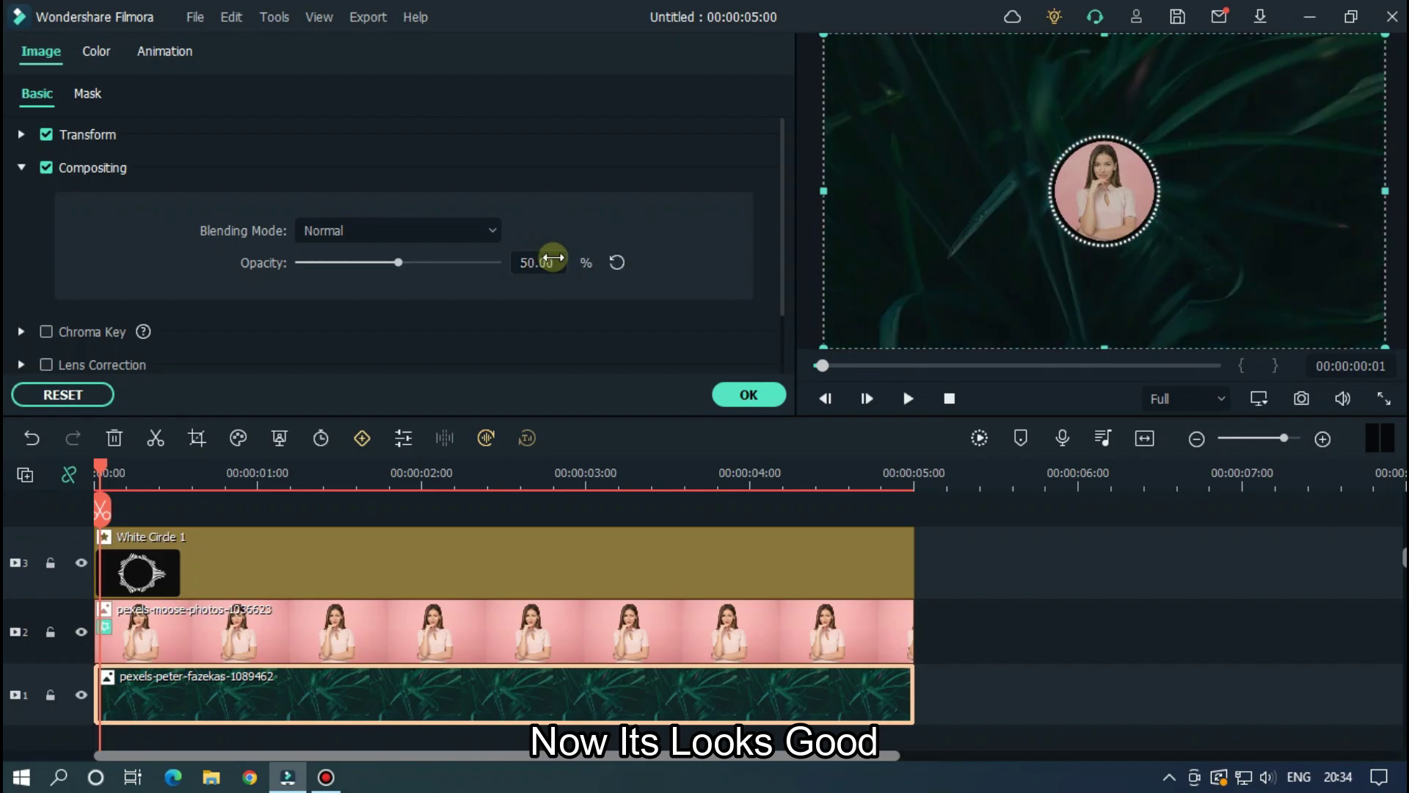
left_click(1057, 542)
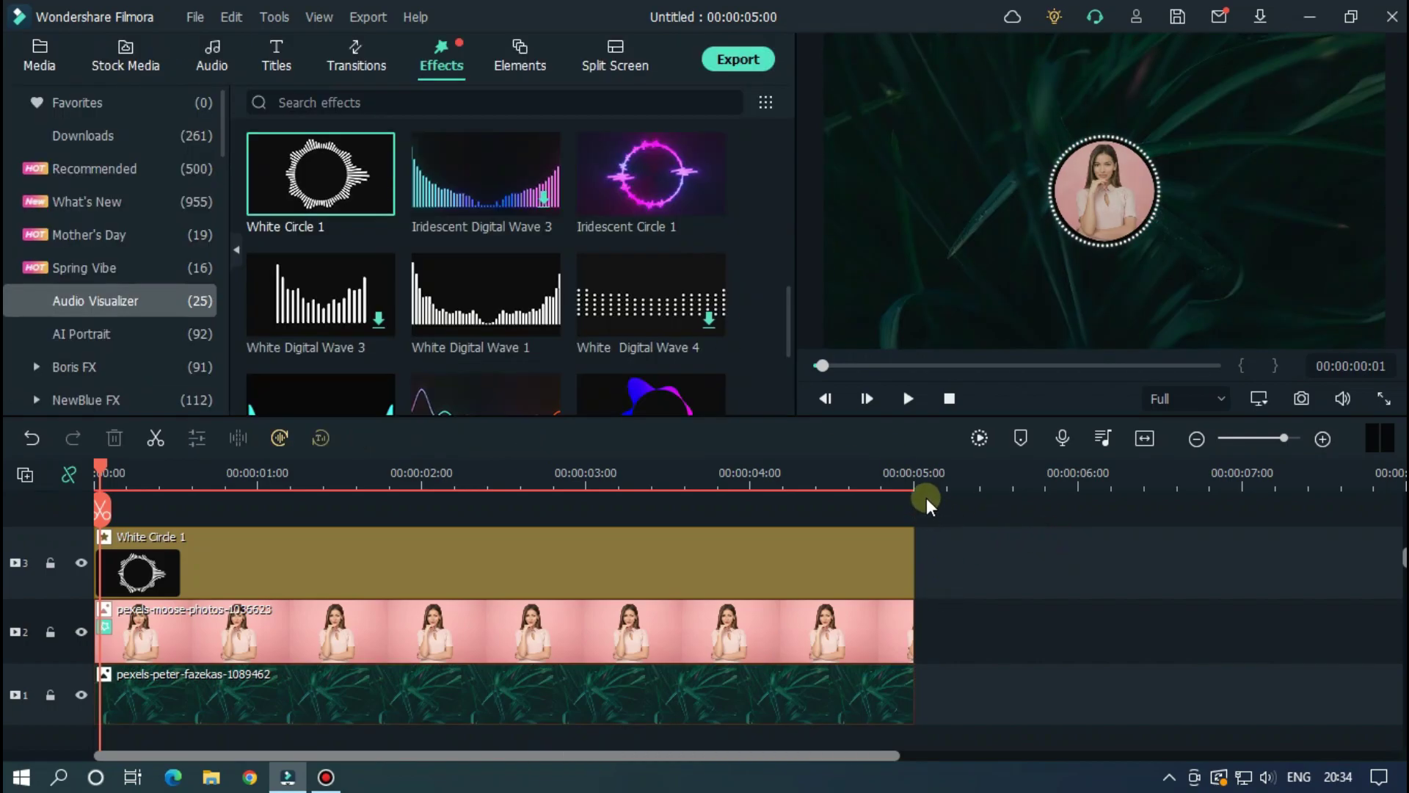
Drag the Unknown Brain – Why Do I song from Media to the timeline start.
left_click(30, 63)
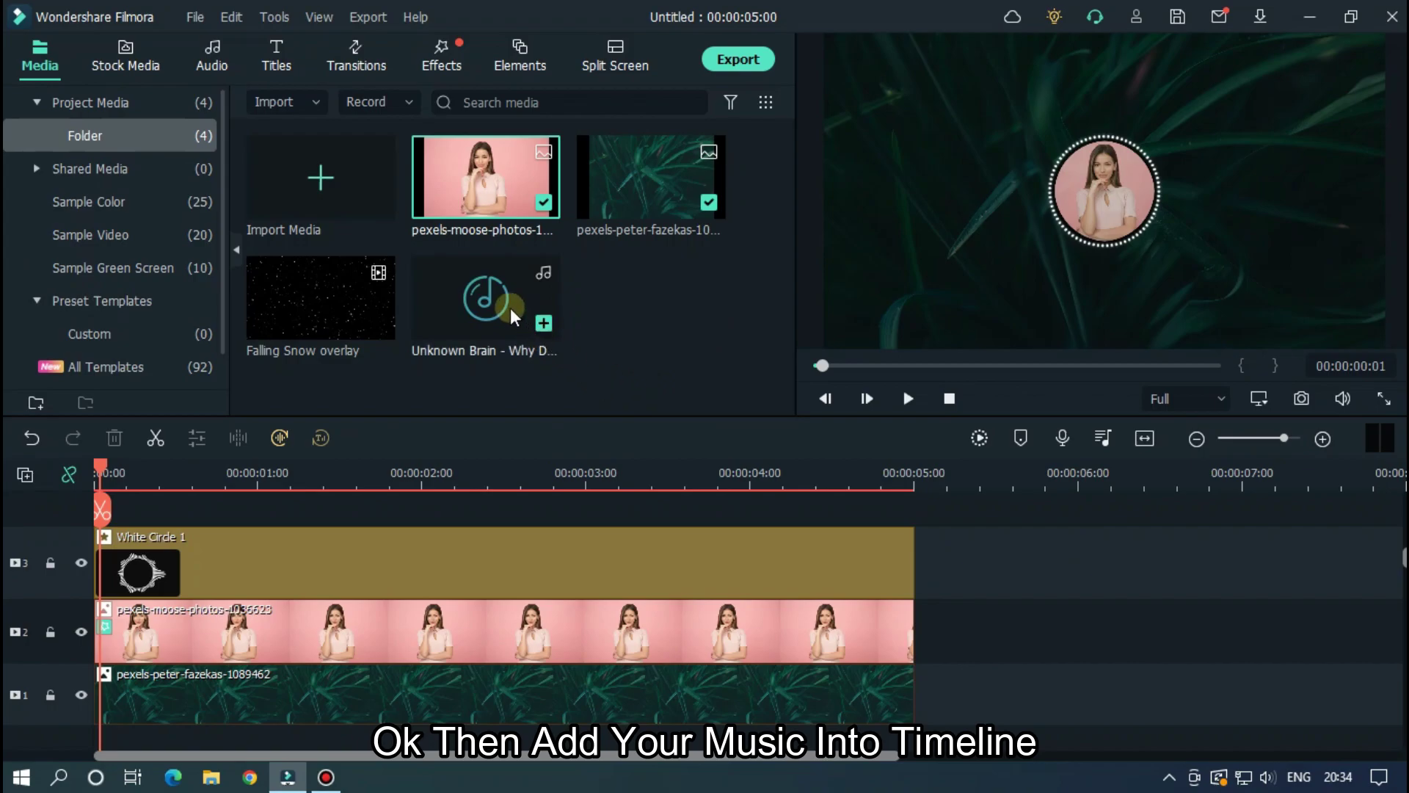
left_click_drag(507, 309, 99, 708)
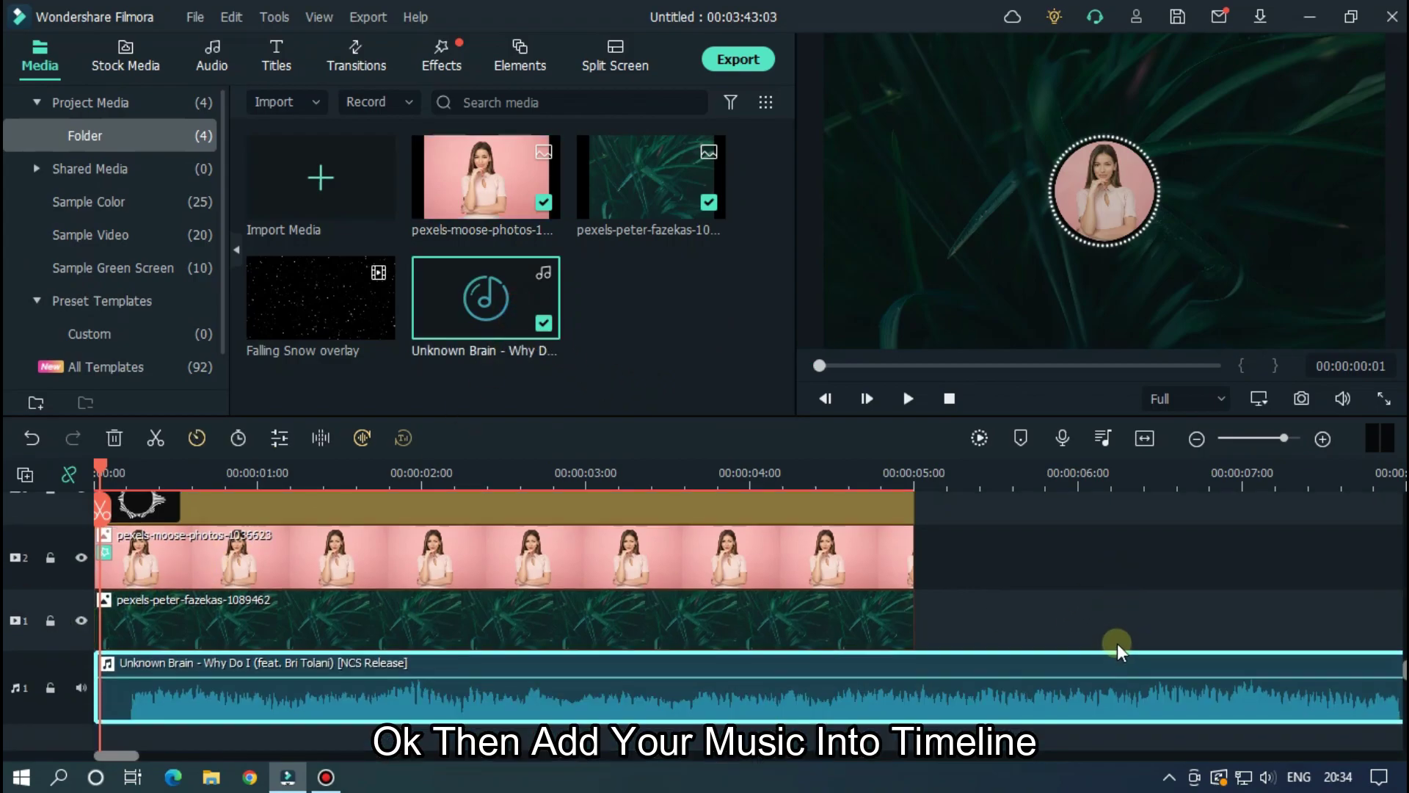
scroll(1117, 645, "down", 1)
scroll(1107, 604, "up", 1)
left_click(1056, 555)
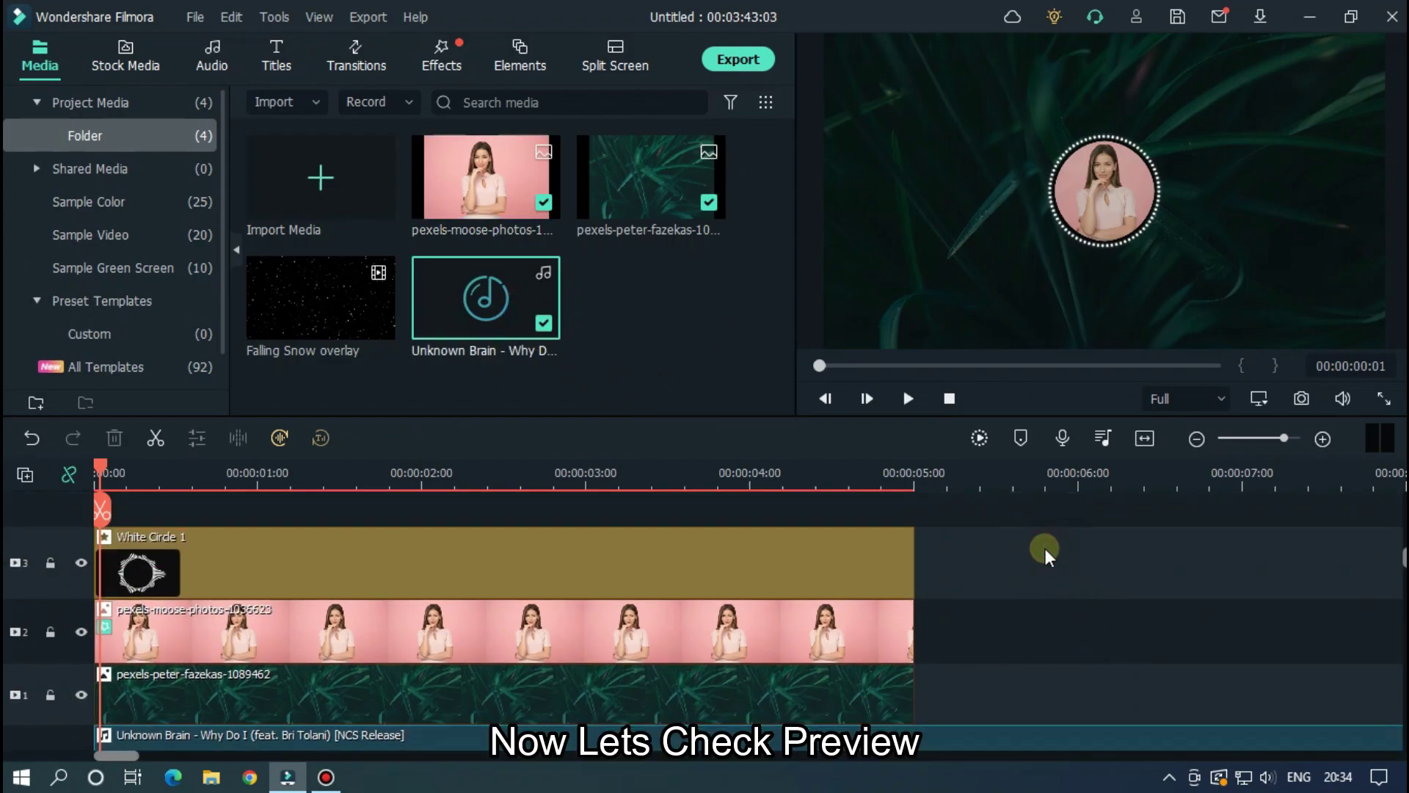
Play the project preview from the start to check the pulsing visualizer.
key("space")
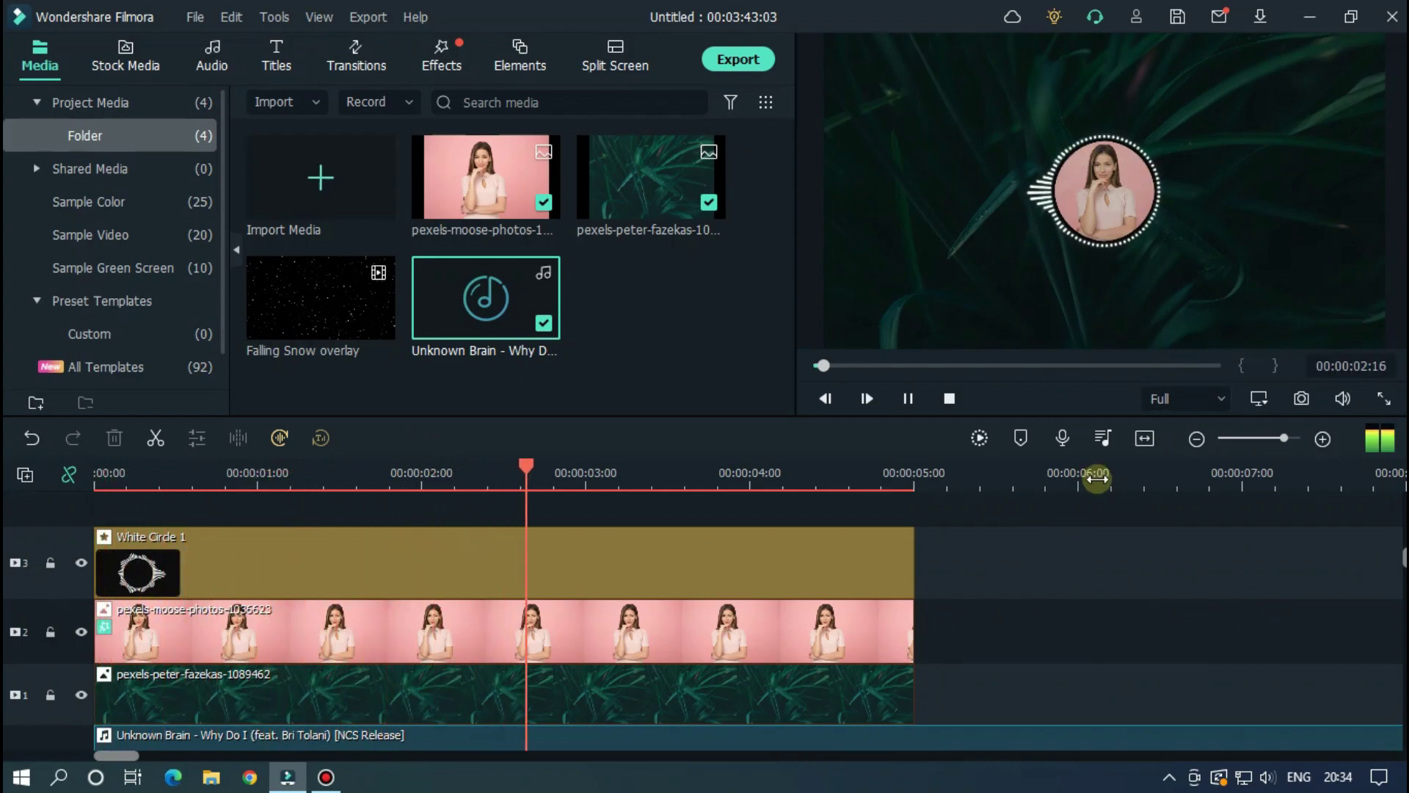
key("space")
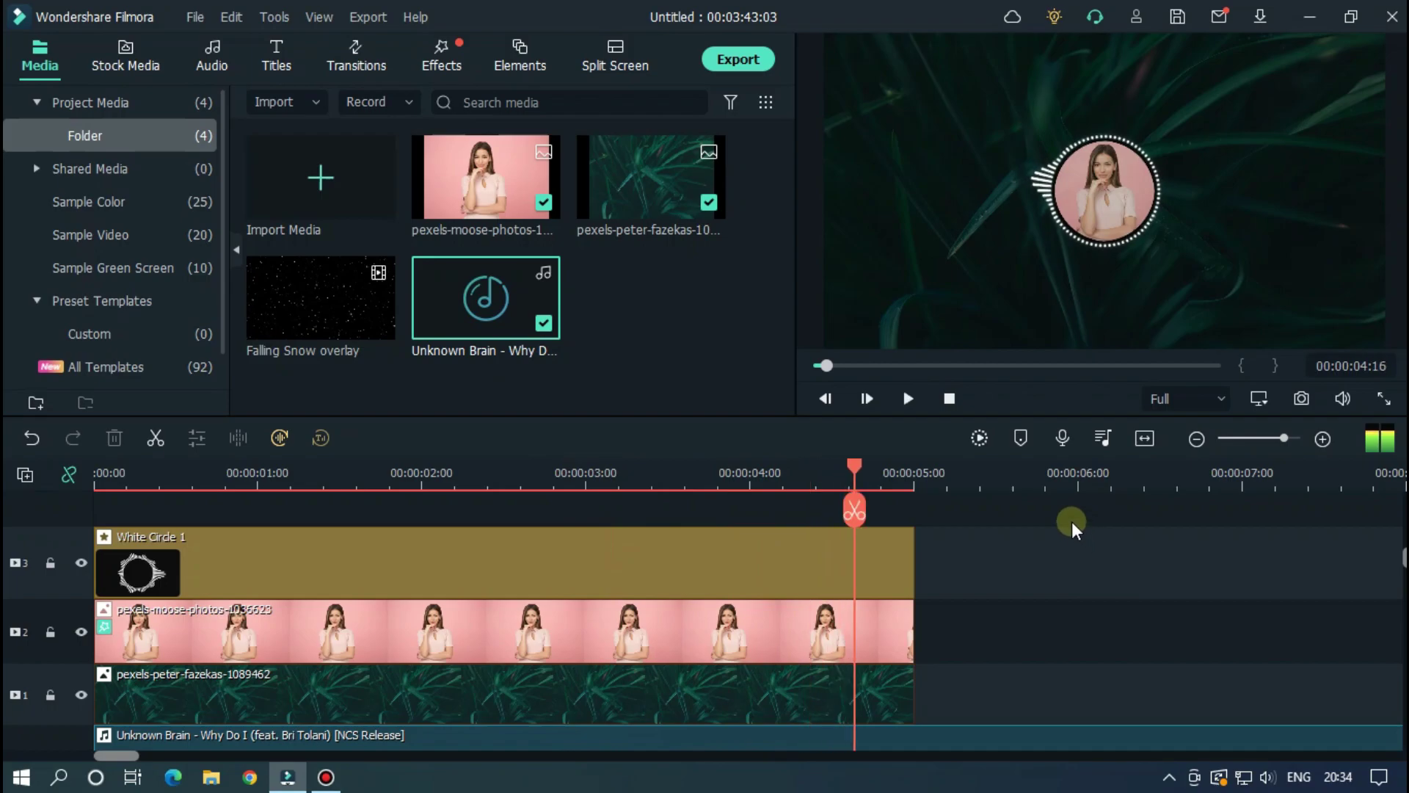
left_click(815, 367)
key("space")
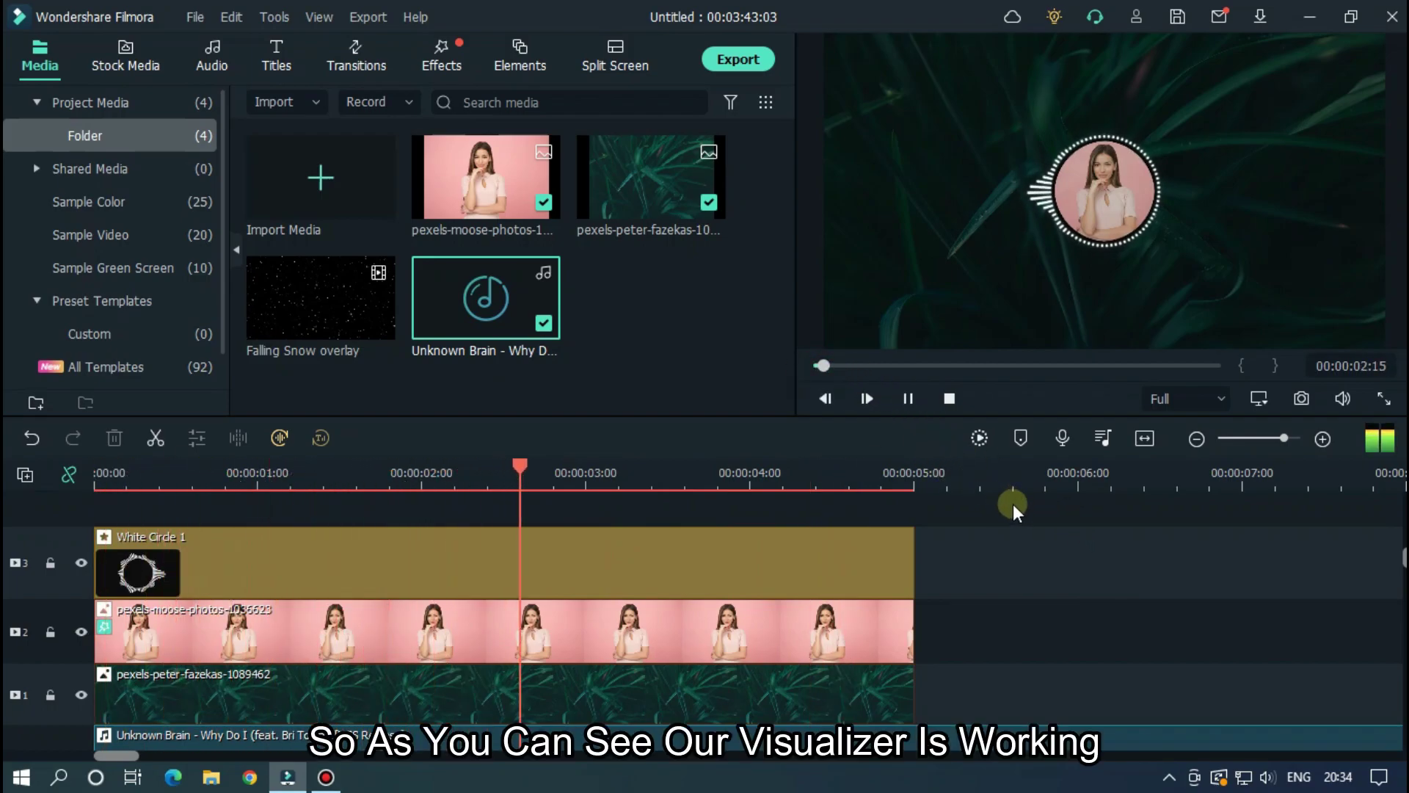
key("space")
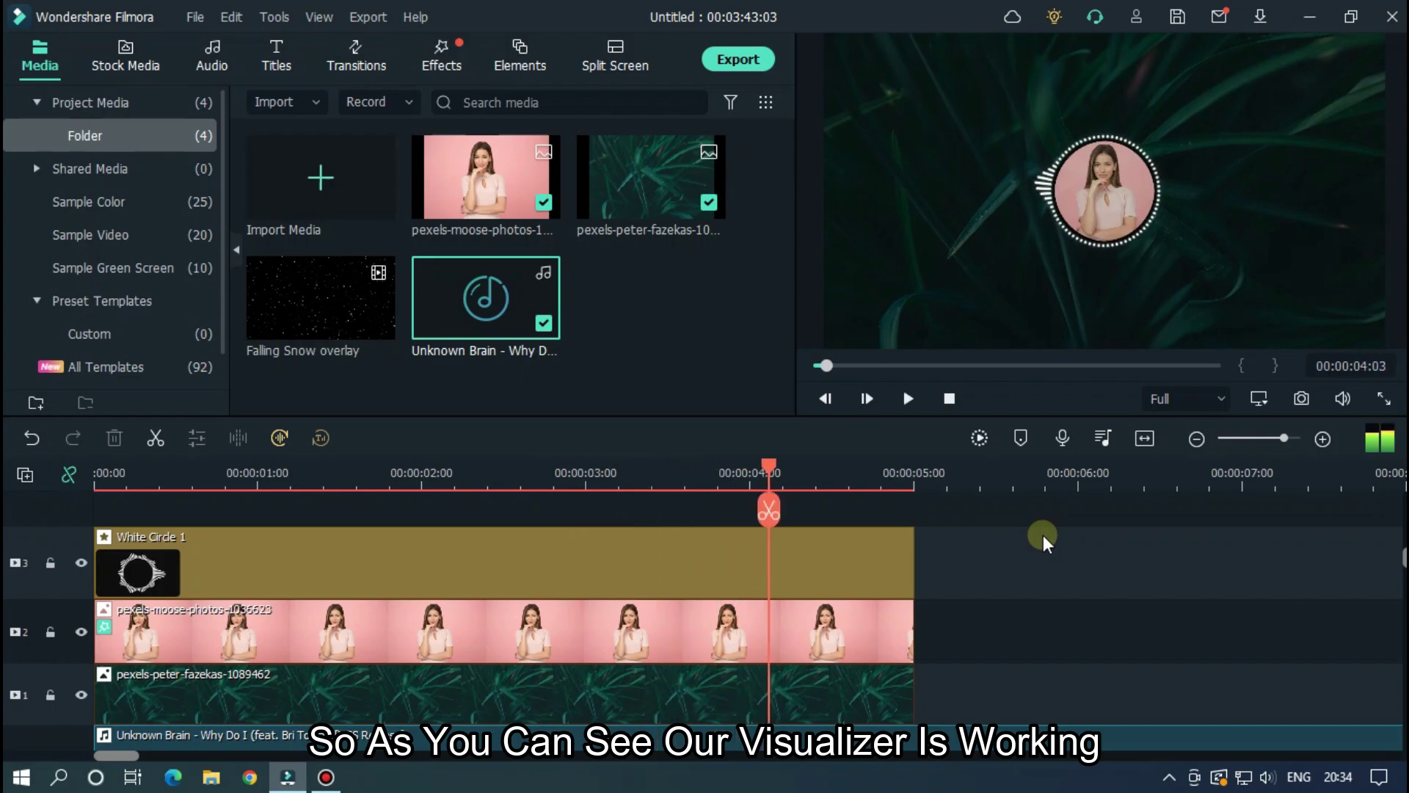
Drag the Default Title from Titles > Favorites to the start of the timeline.
left_click(276, 49)
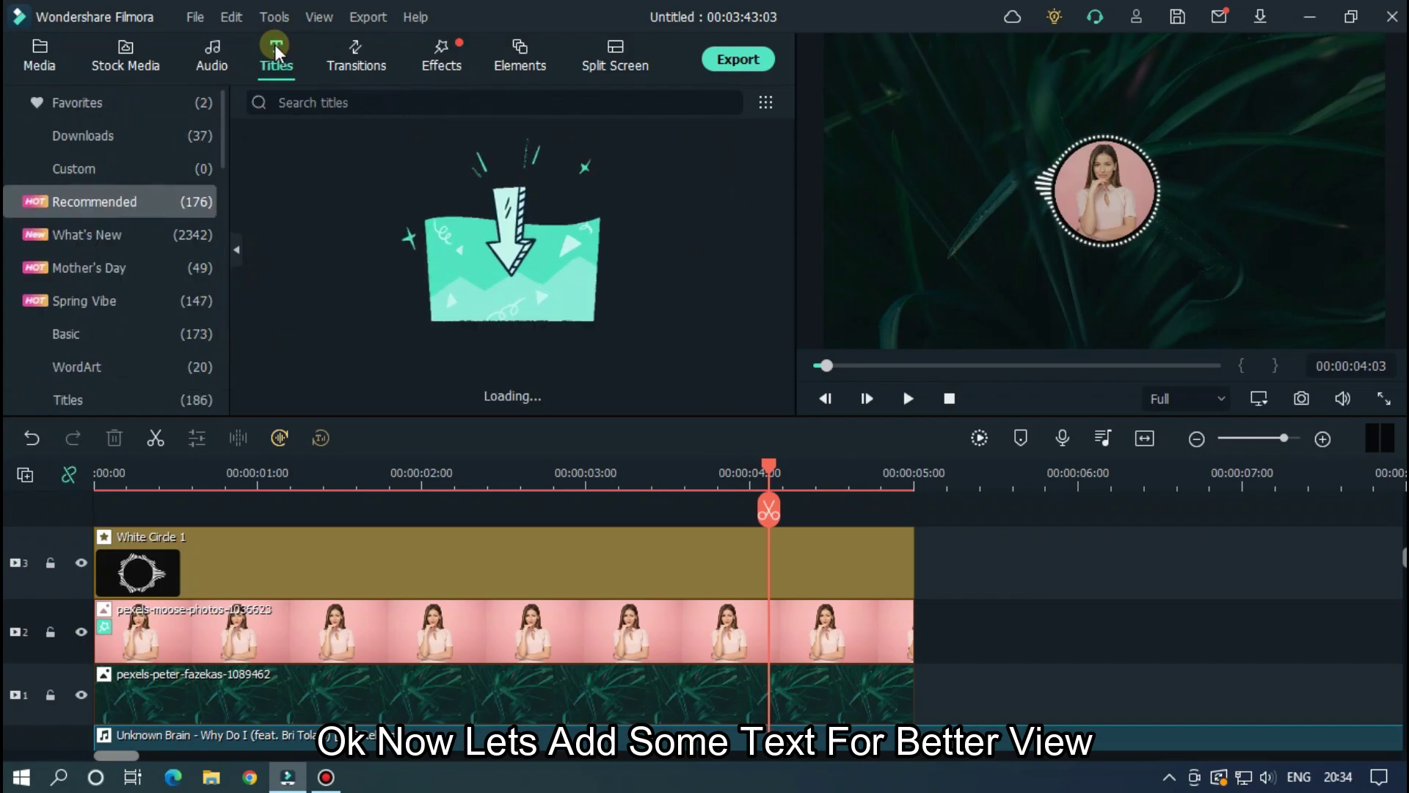
left_click(175, 138)
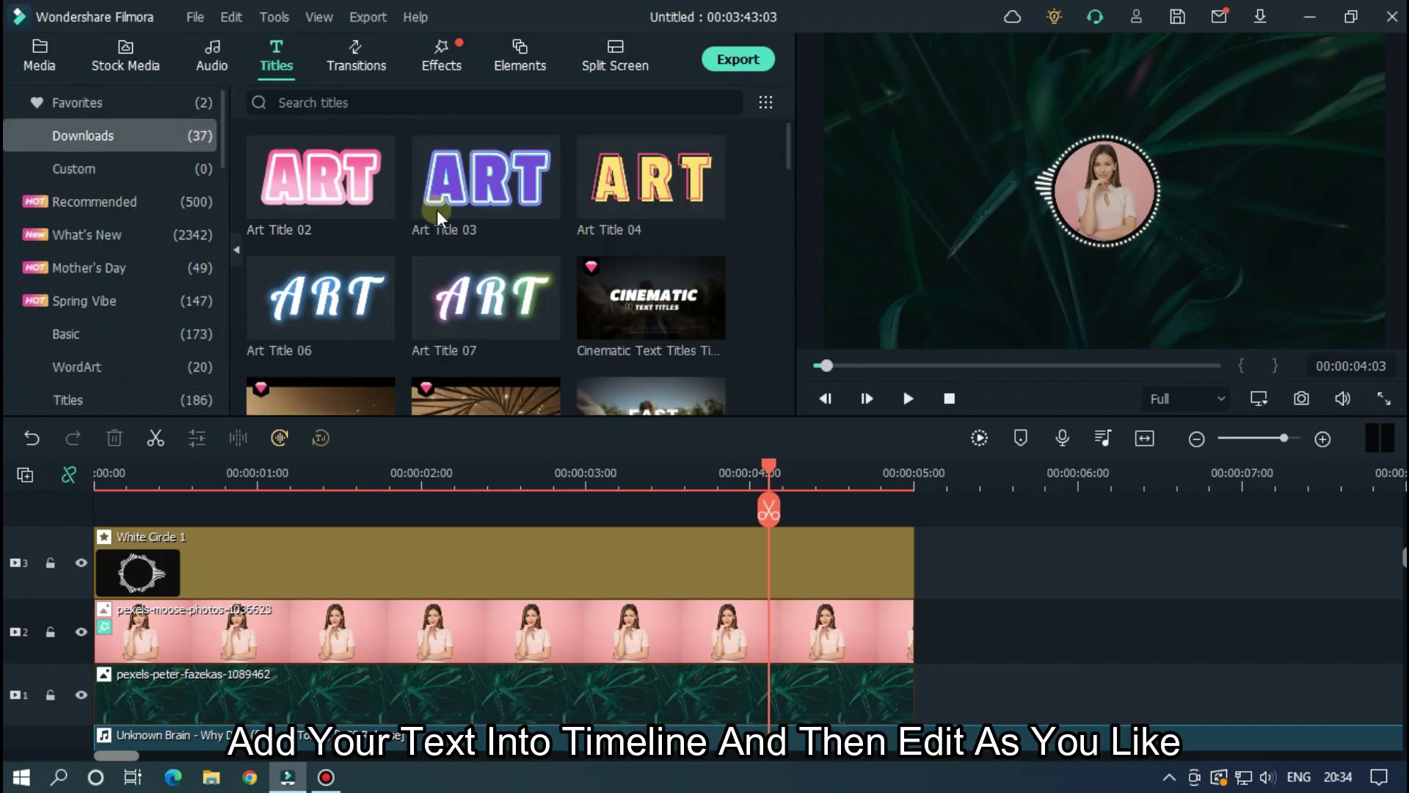
scroll(485, 235, "down", 5)
scroll(604, 264, "down", 5)
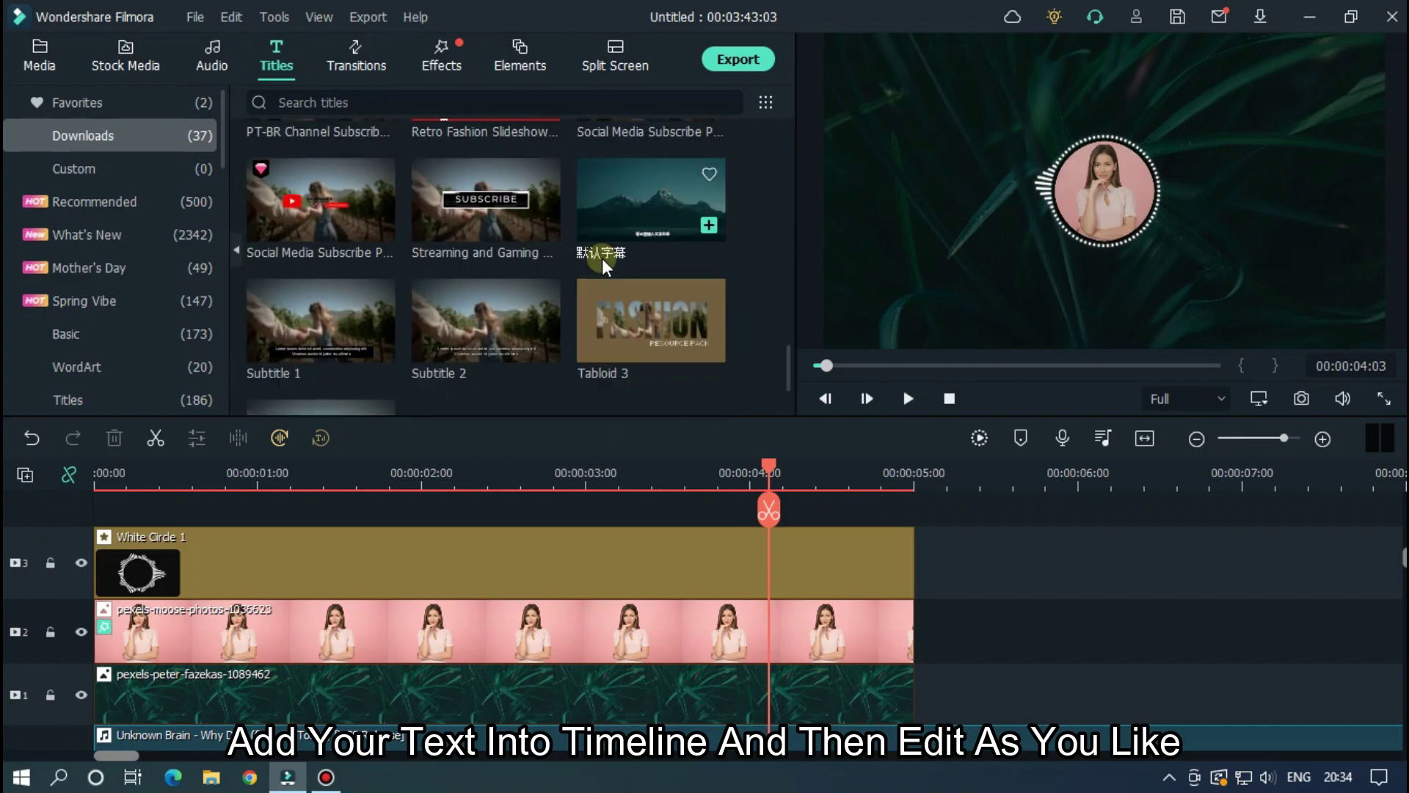
scroll(627, 281, "up", 10)
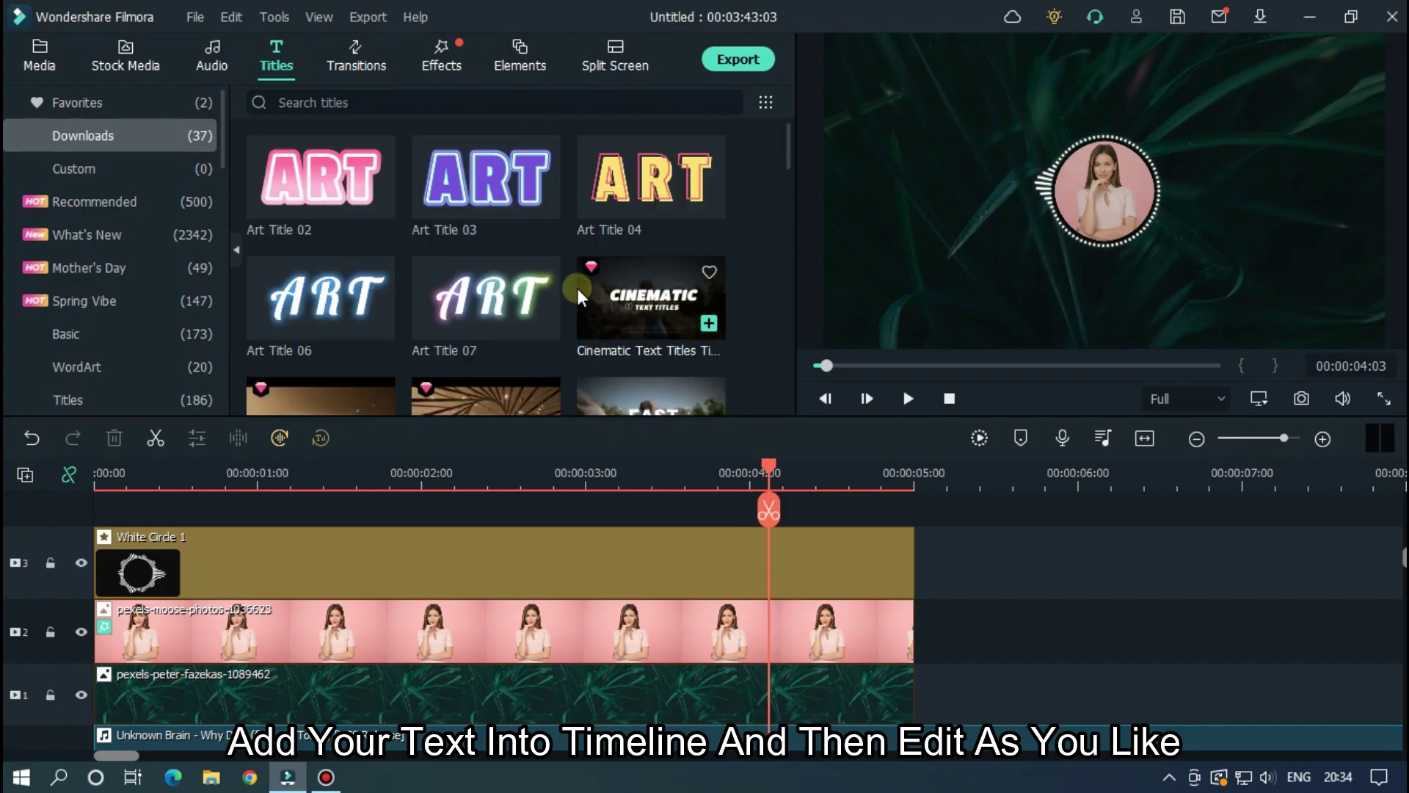
left_click(100, 102)
left_click_drag(285, 191, 277, 268)
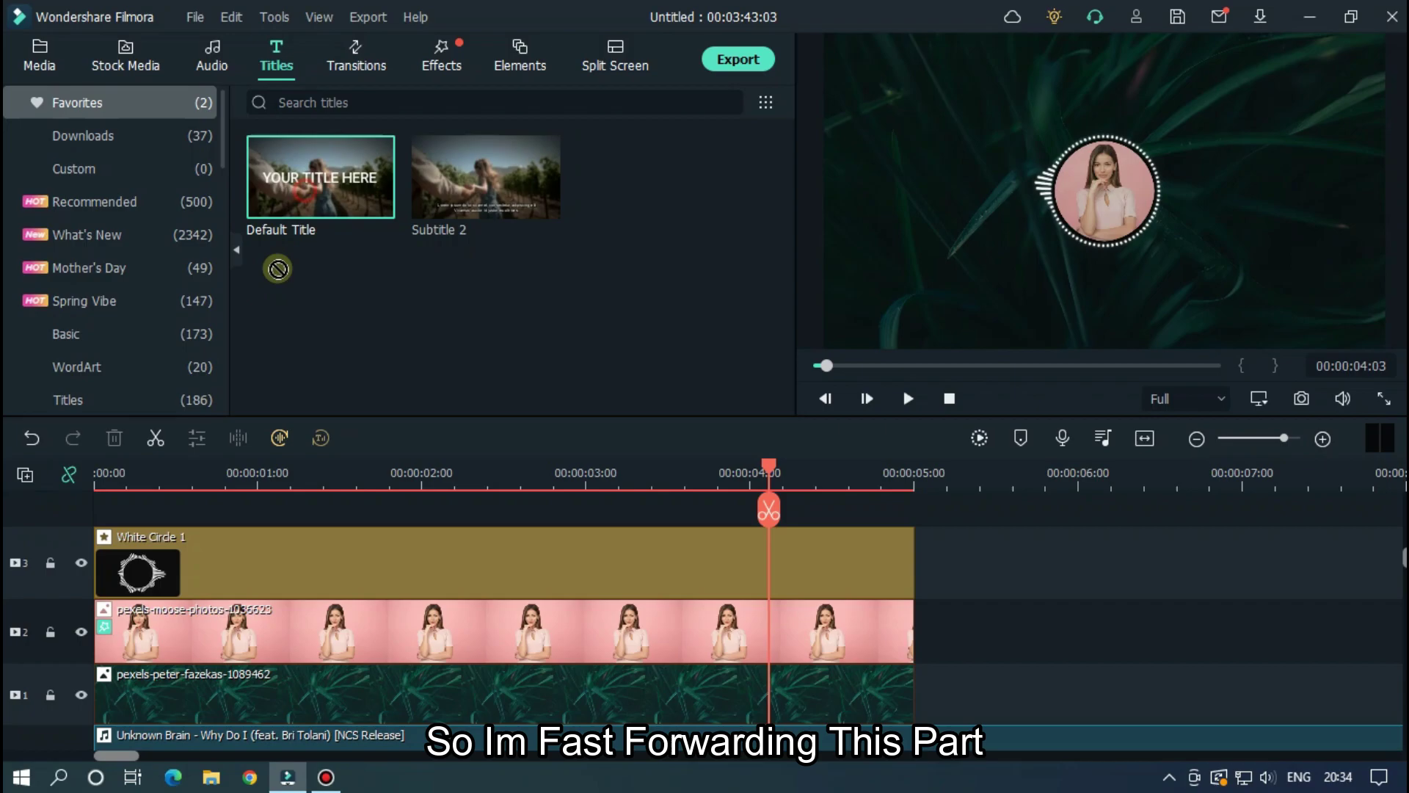
left_click_drag(106, 478, 94, 498)
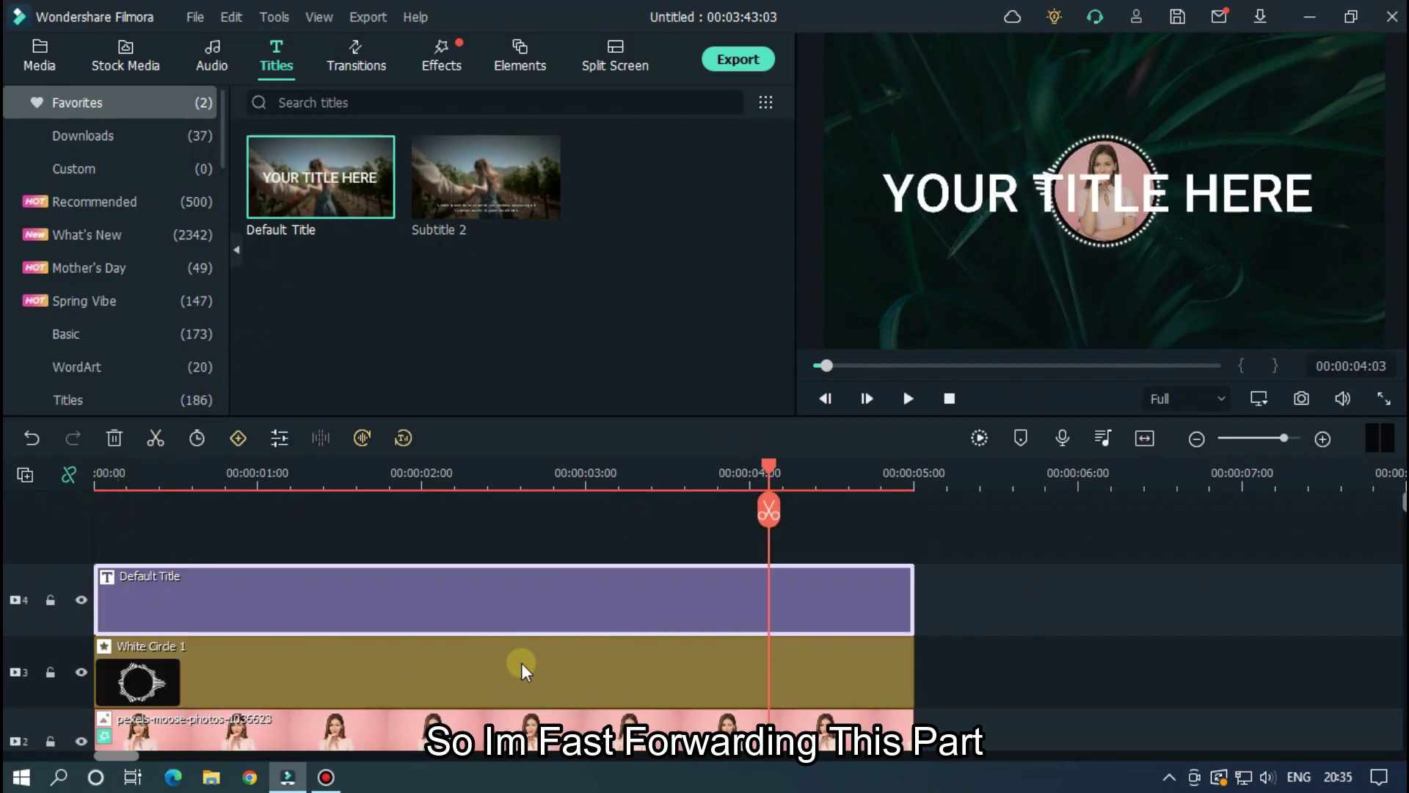
Retitle the Default Title as 'SONG NAME' in Montserrat, size 30, above the circular portrait.
double_click(484, 581)
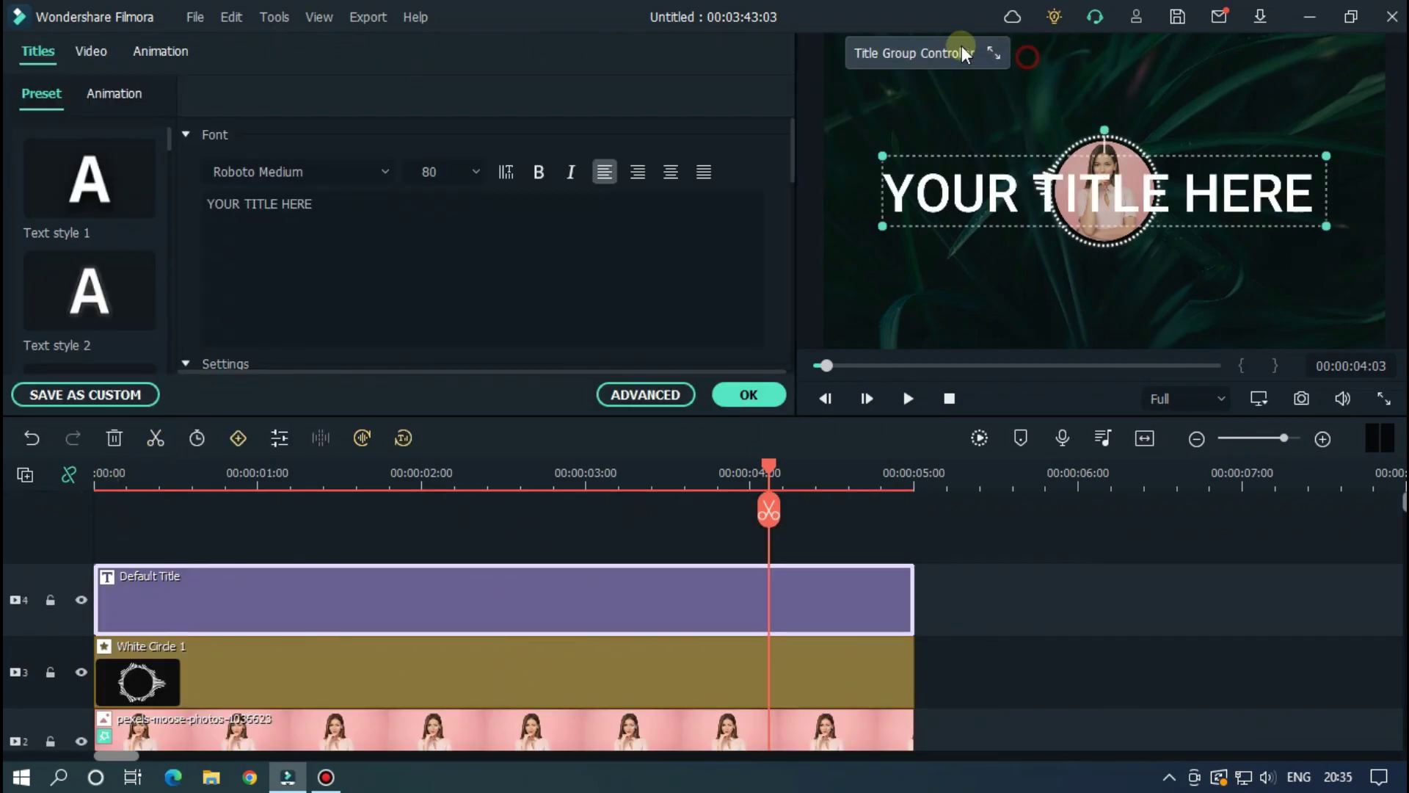
left_click(646, 394)
triple_click(239, 136)
type("SONG NAM")
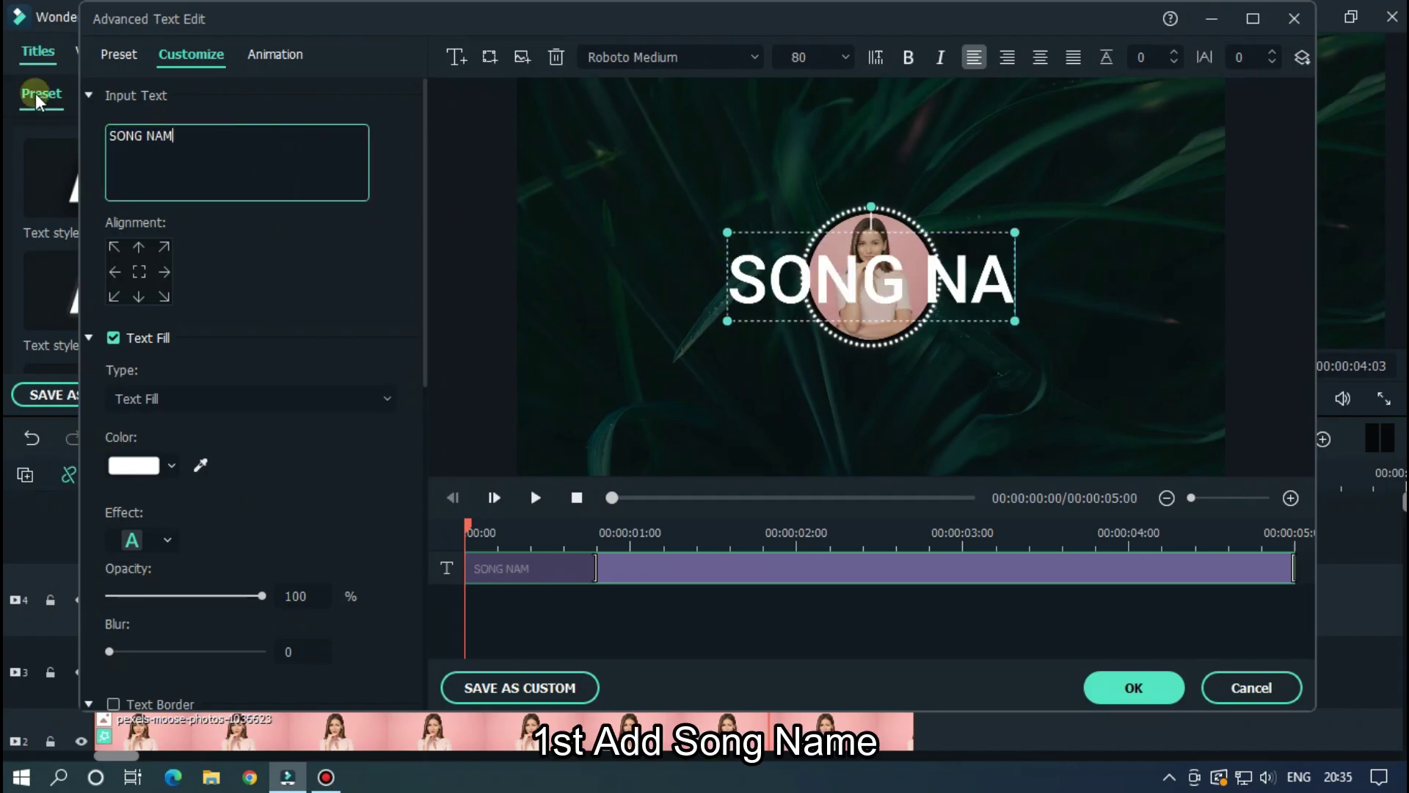
type("E")
left_click(684, 55)
type("mon")
key("Return")
left_click(807, 57)
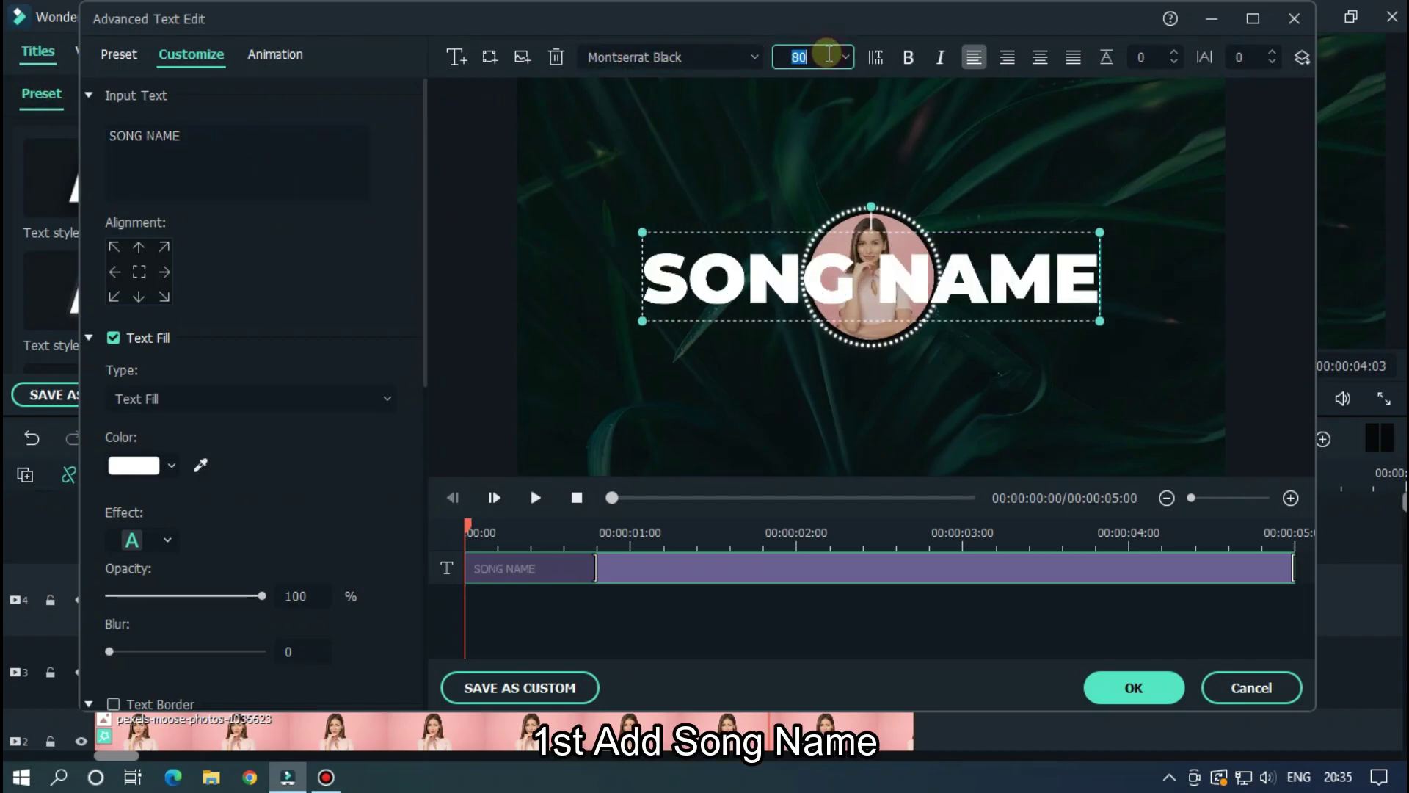
type("30")
left_click_drag(872, 264, 872, 96)
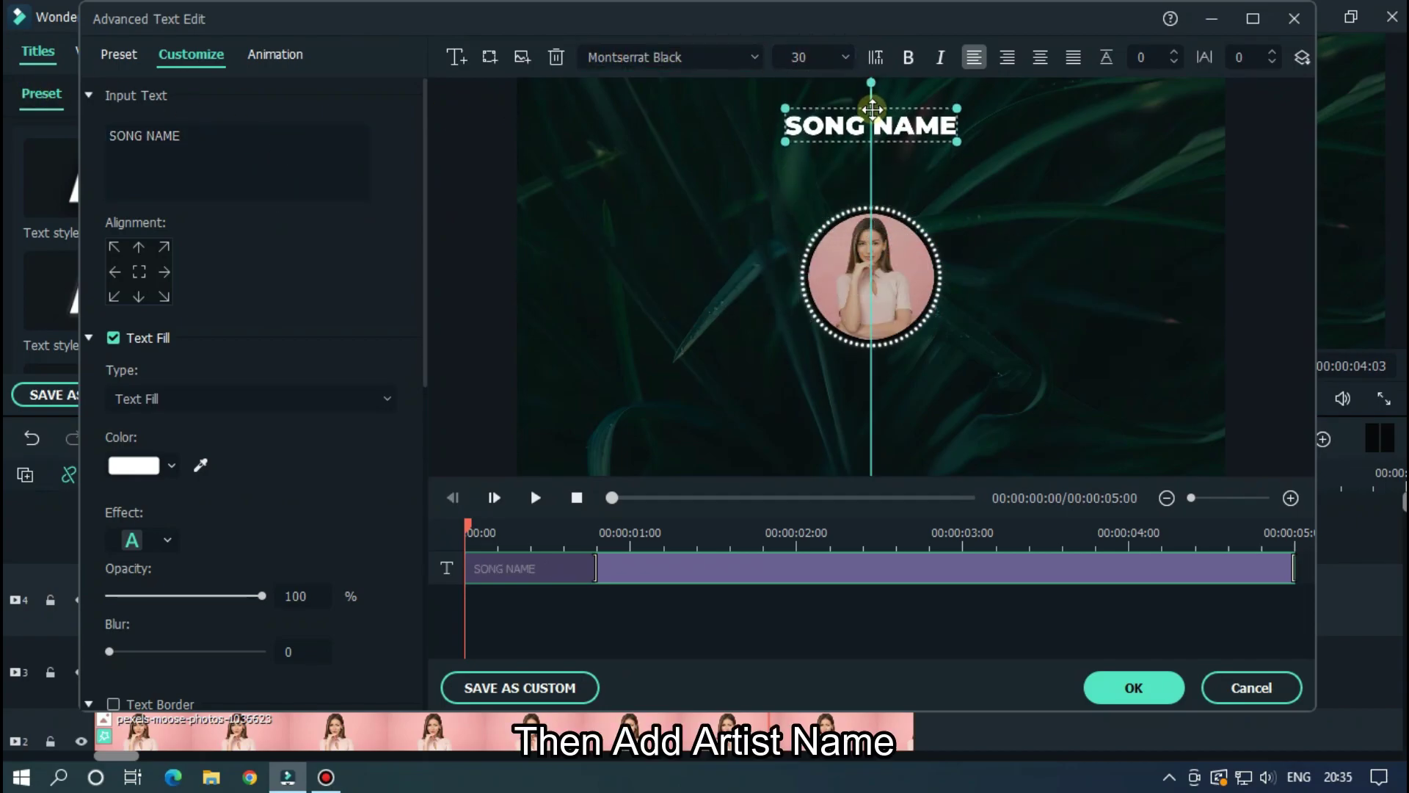
Add an 'ARTIST NAME' text line in Montserrat Light at size 20.
left_click(455, 56)
type("ARTIST NAME")
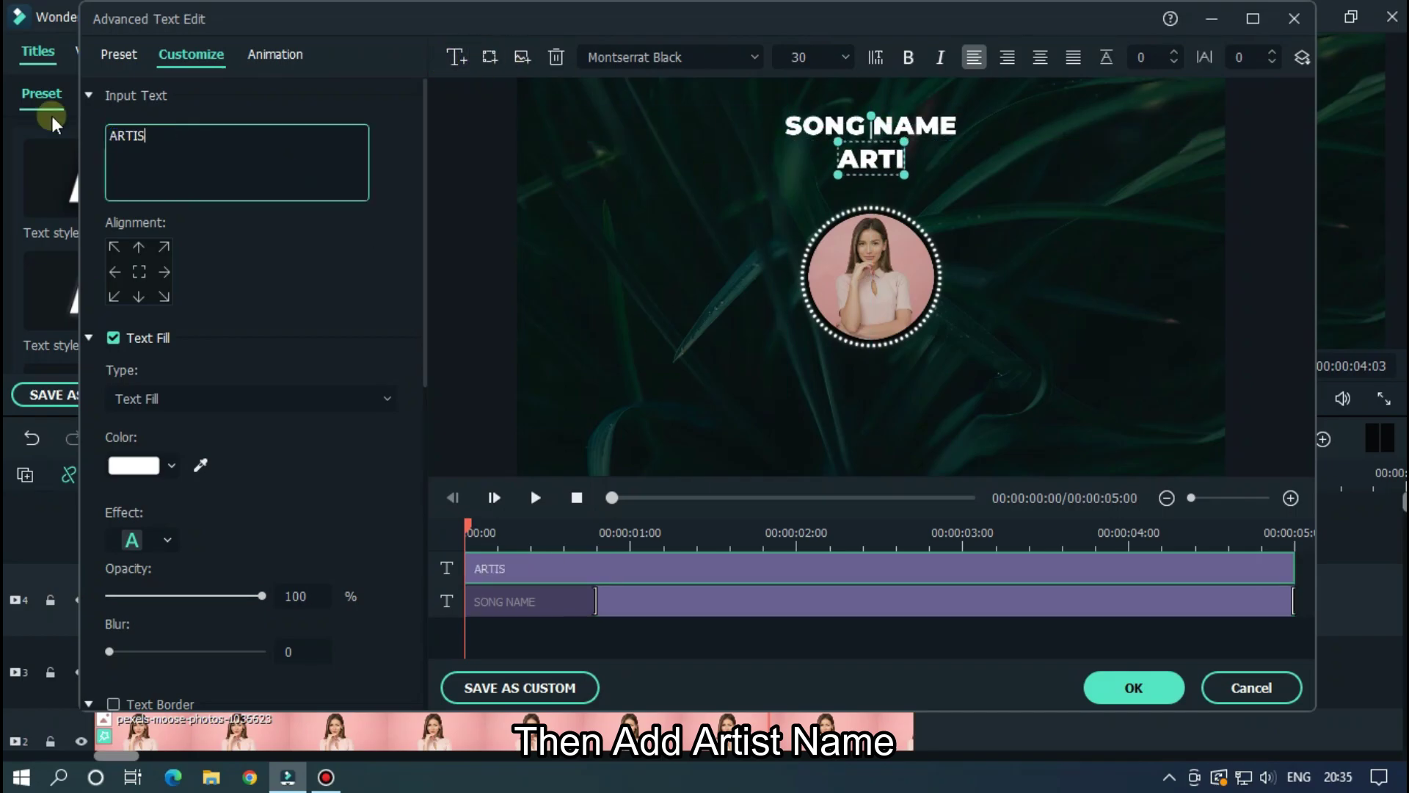
left_click(696, 57)
scroll(695, 57, "down", 3)
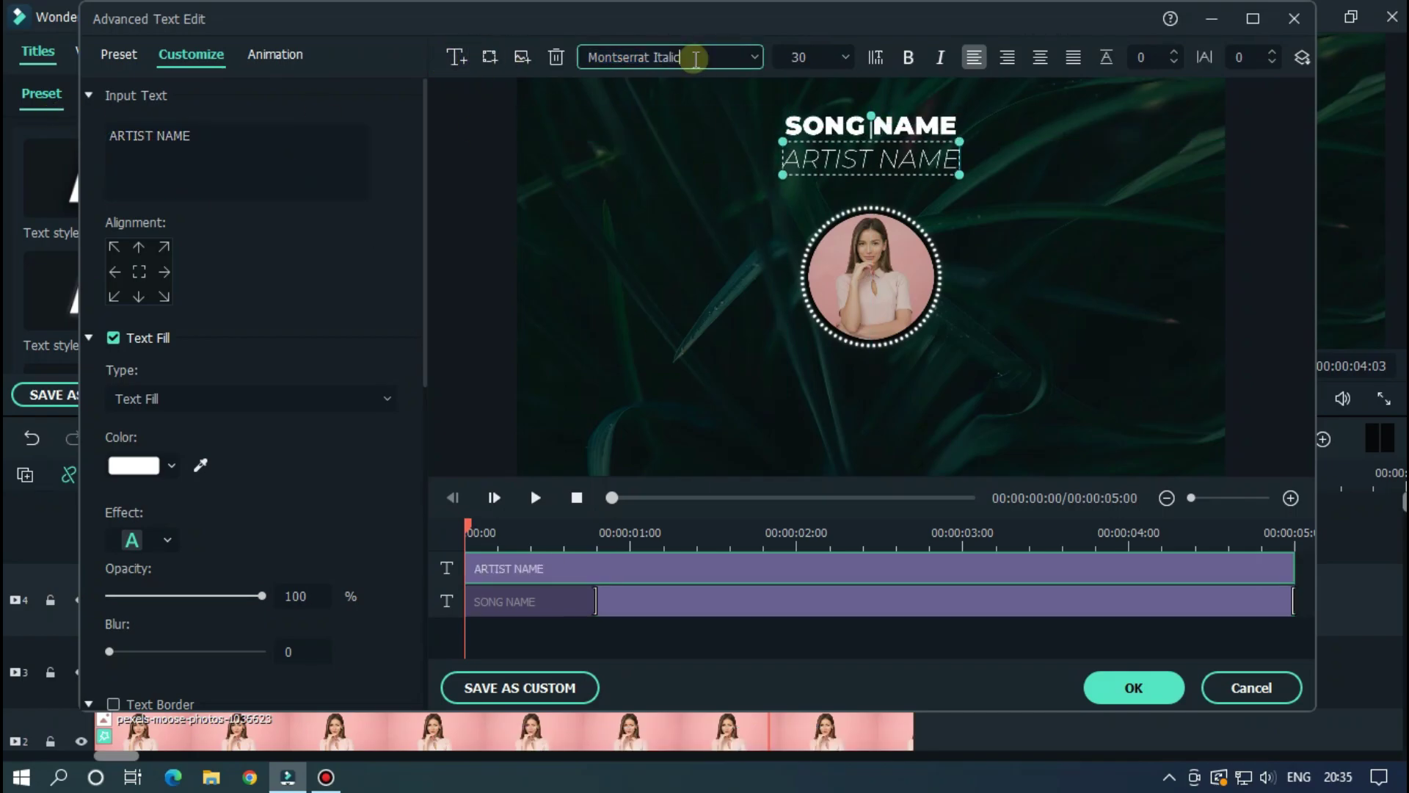
left_click(815, 57)
type("15")
key("Return")
left_click_drag(817, 65, 784, 59)
type("20")
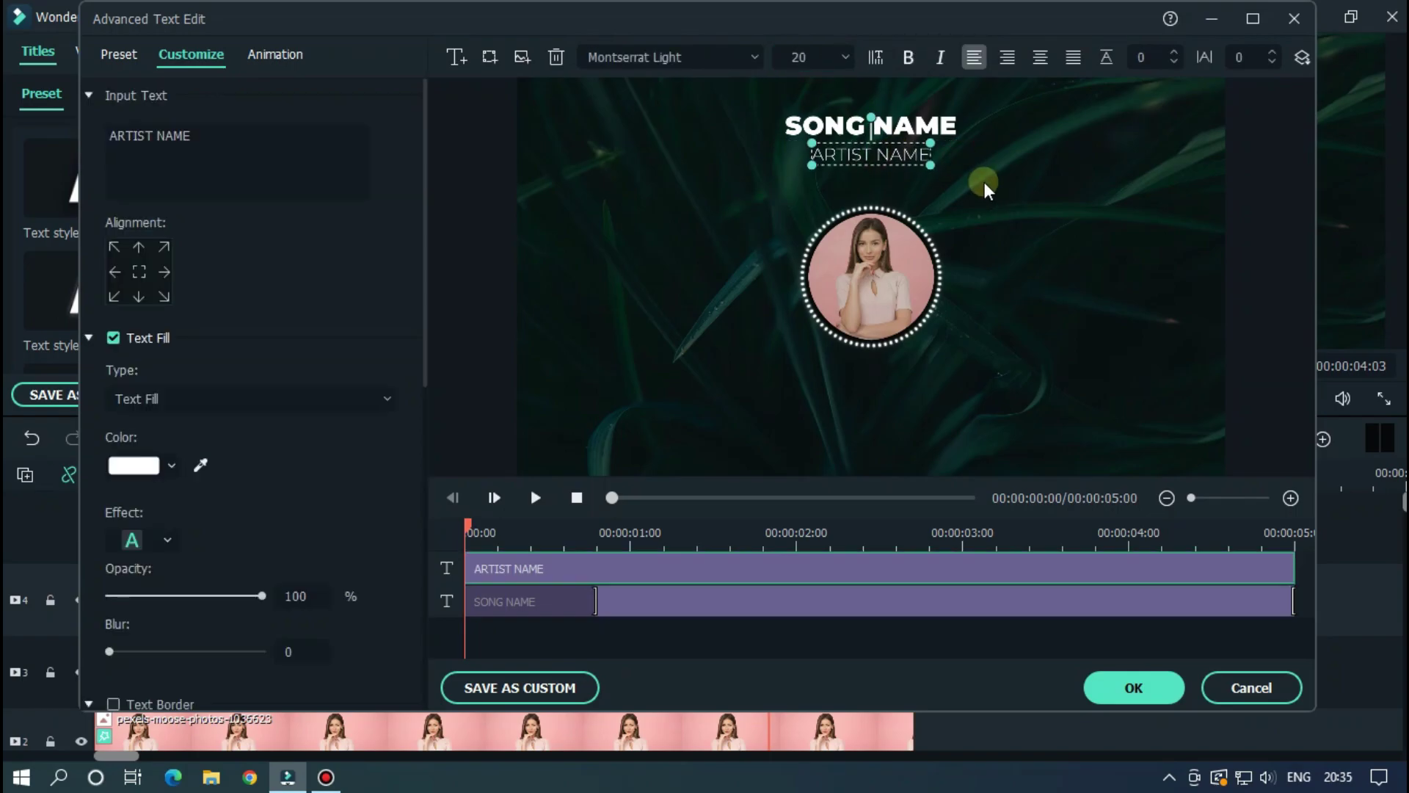
left_click(966, 173)
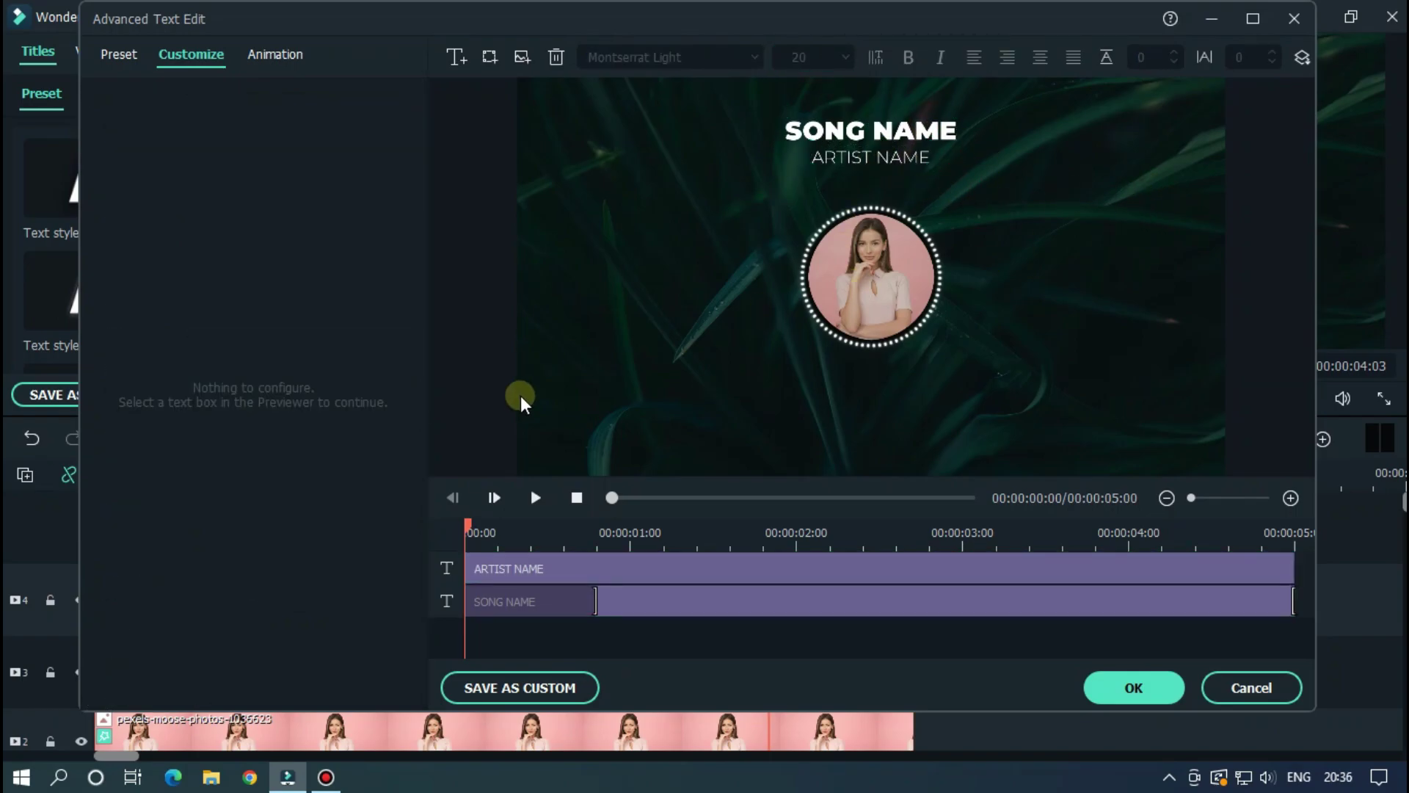
Add a rectangle shape text box with its Shape Fill turned off.
left_click(490, 57)
left_click(514, 110)
scroll(286, 418, "down", 10)
scroll(286, 418, "down", 5)
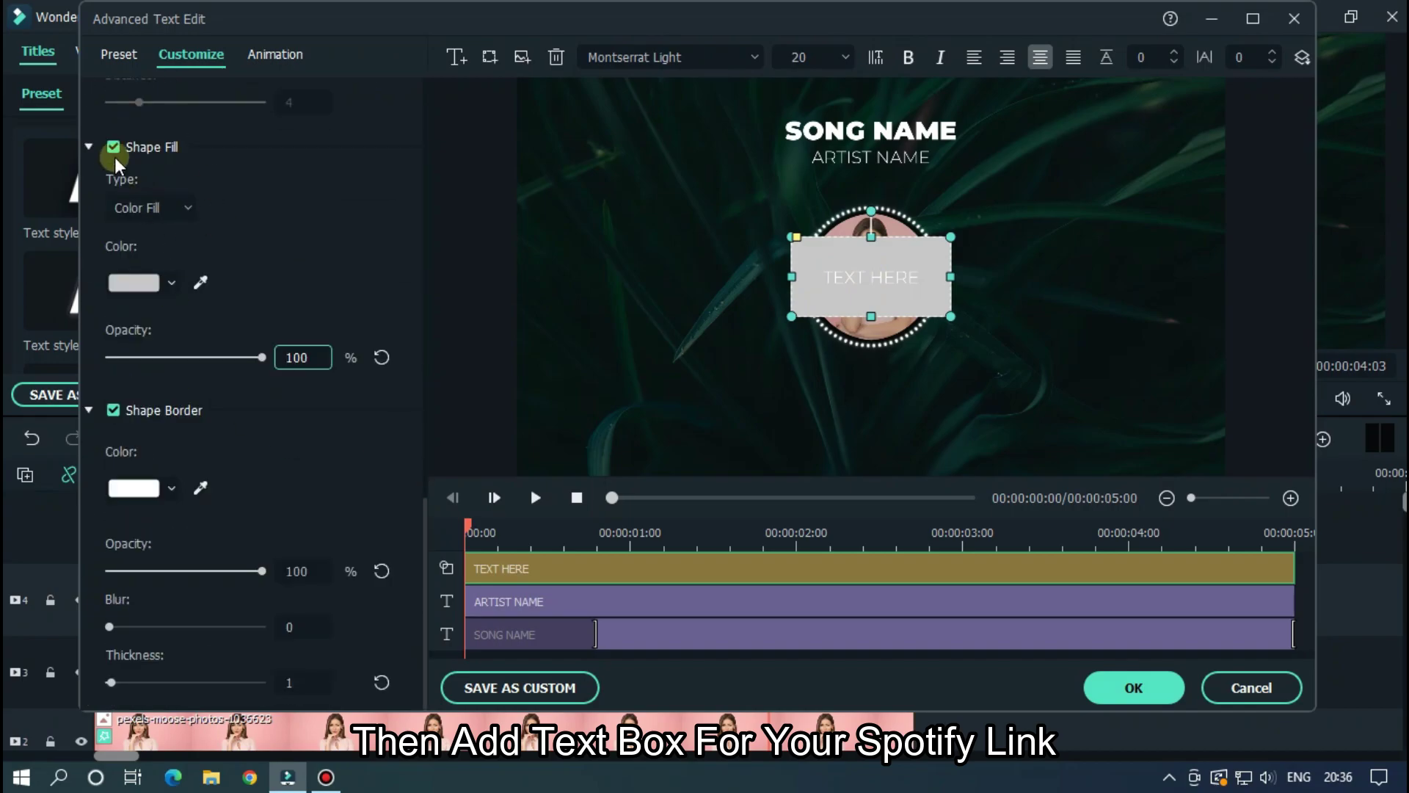
left_click(113, 147)
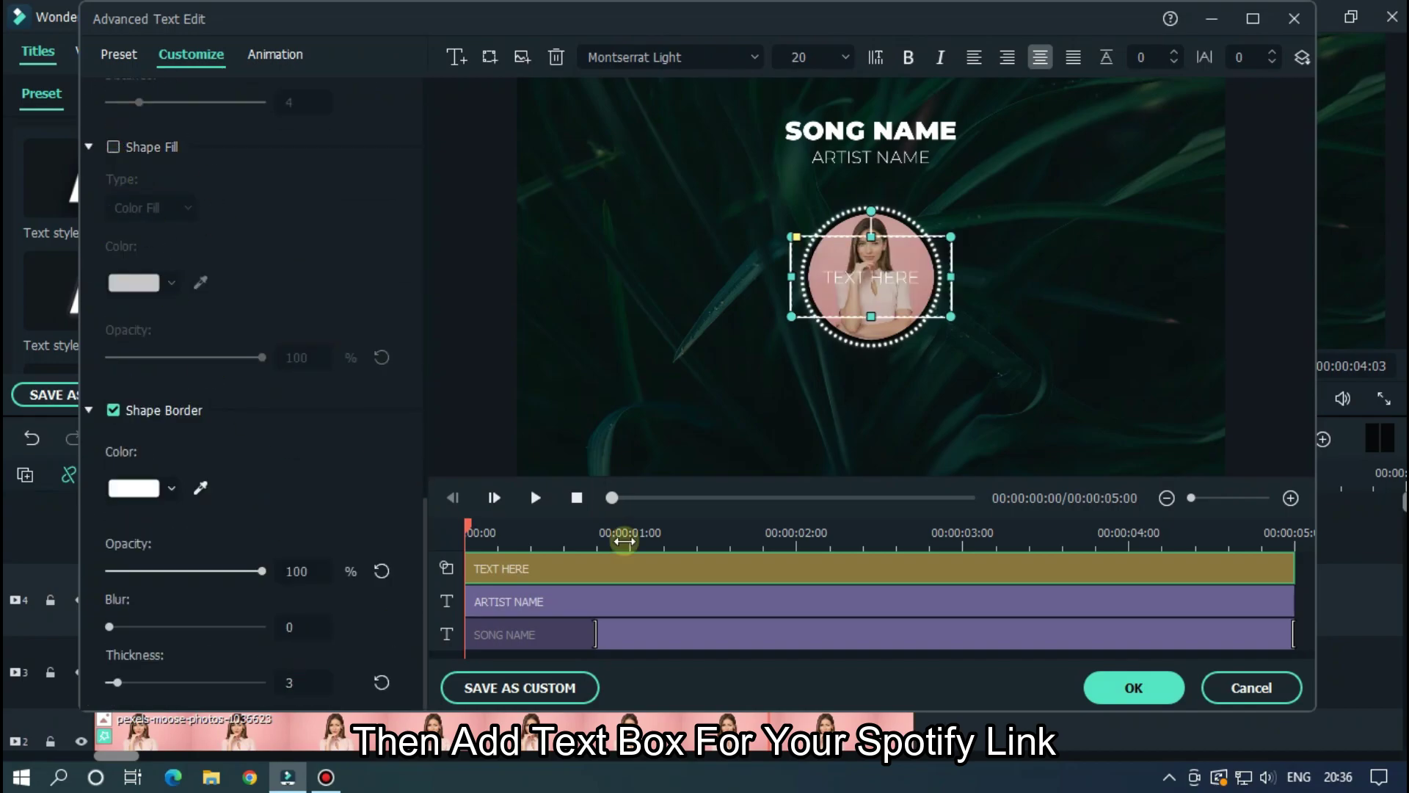
left_click_drag(890, 249, 665, 385)
scroll(255, 360, "up", 15)
Replace the placeholder with two lines: 'Listen On' and 'Spotify'.
triple_click(106, 135)
type("LIS")
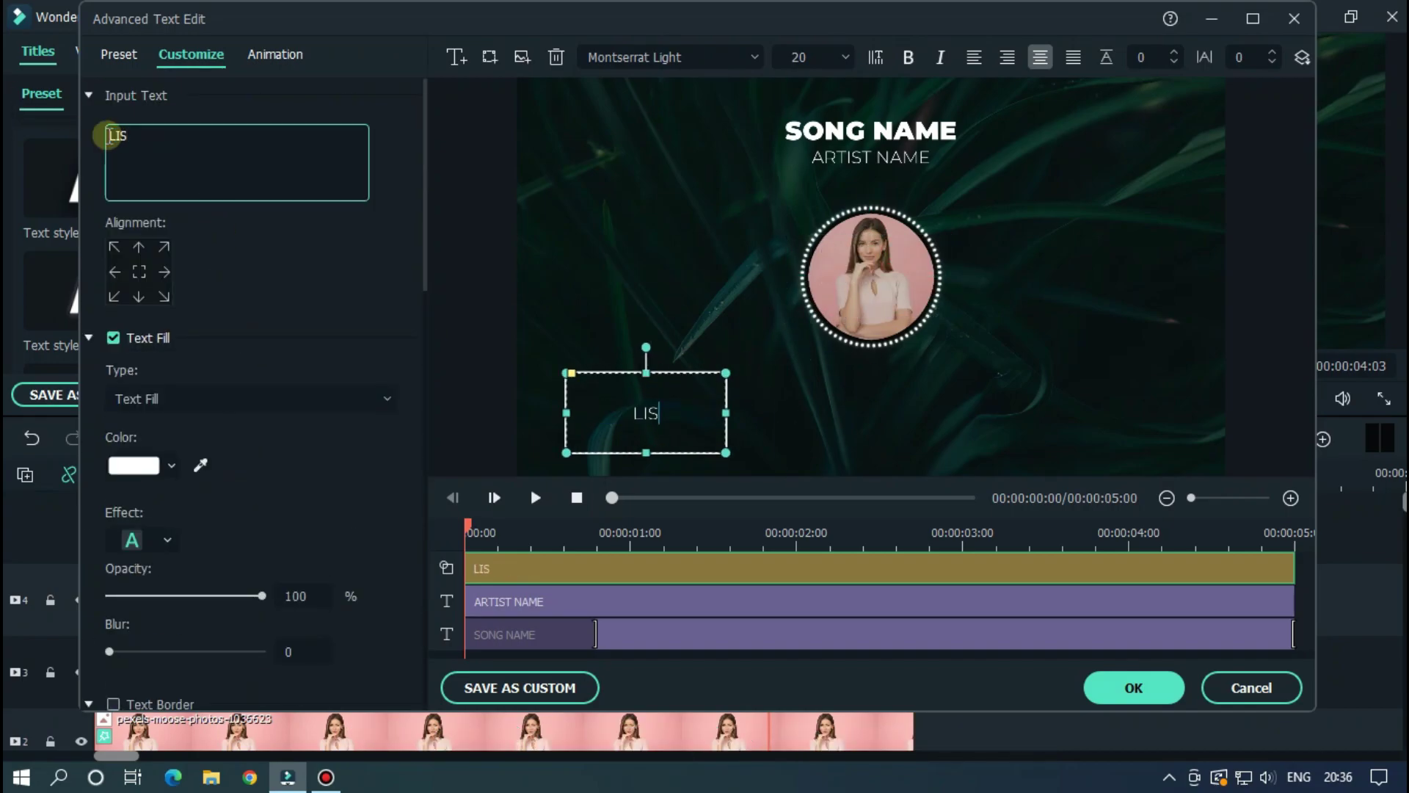
type("TEN ON")
key("BackSpace")
key("BackSpace")
type("On")
key("Return")
type("Spotify")
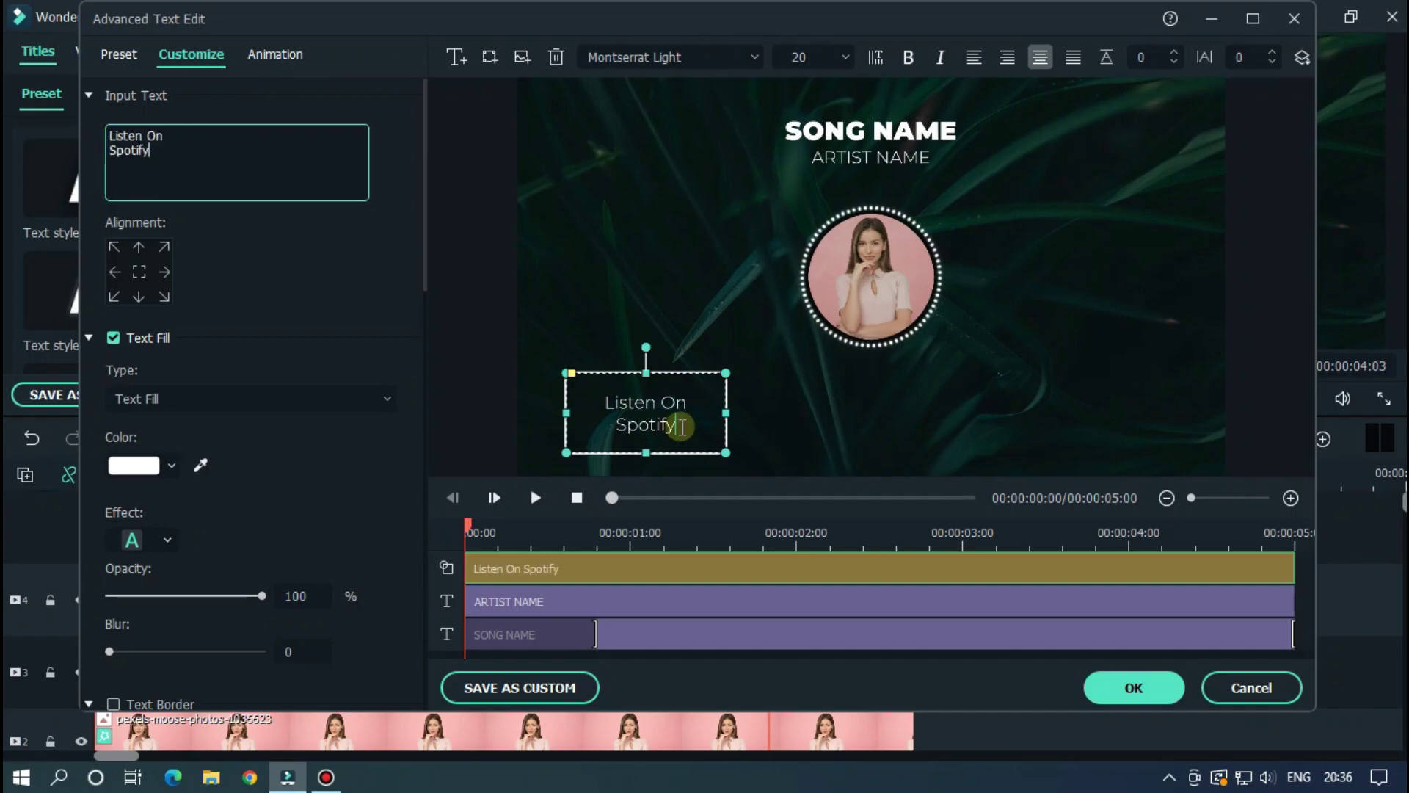
key("ctrl+a")
Set the label to Montserrat Black, left-aligned, with 'Spotify' at size 30.
left_click(689, 57)
scroll(690, 59, "up", 3)
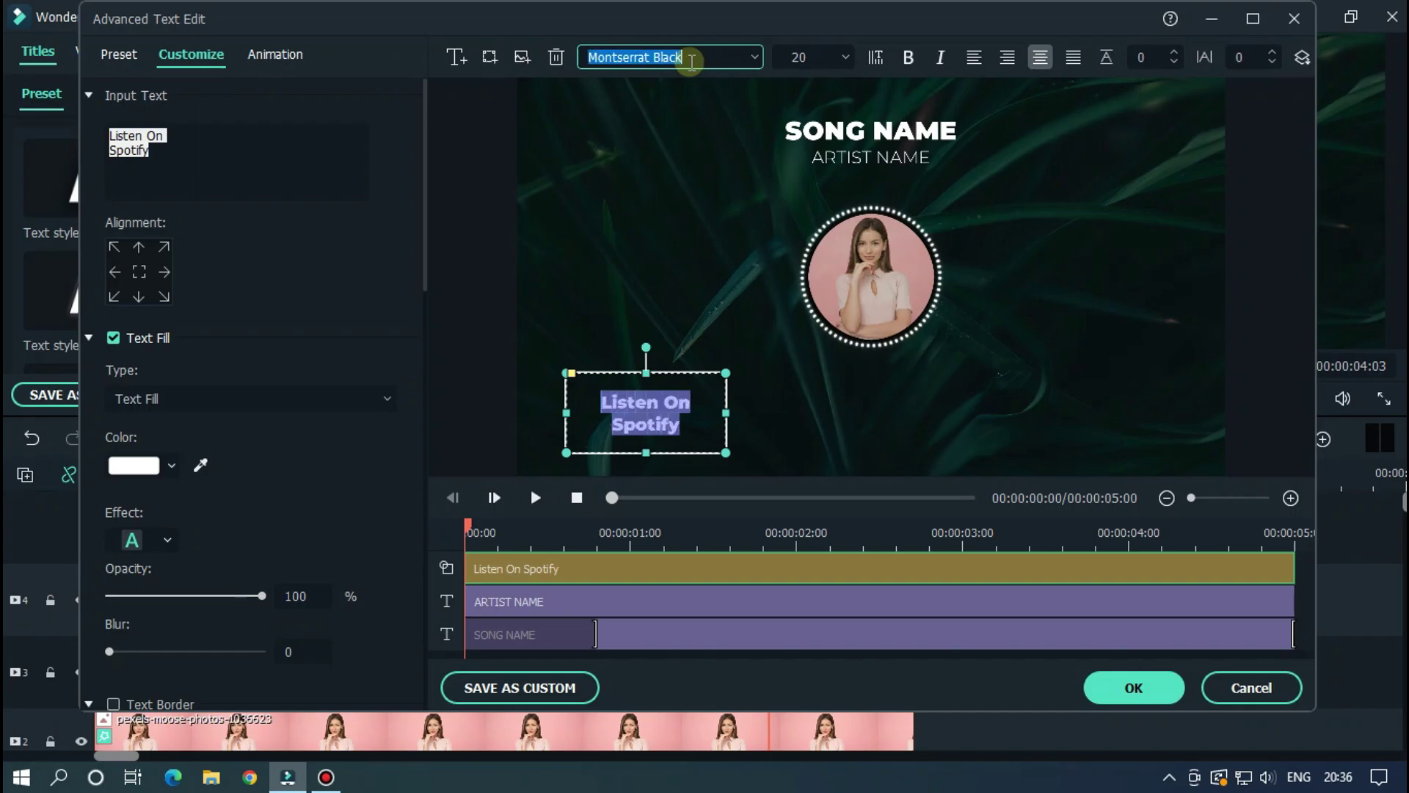
left_click(660, 412)
key("ctrl+a")
left_click(975, 57)
double_click(654, 418)
left_click(815, 56)
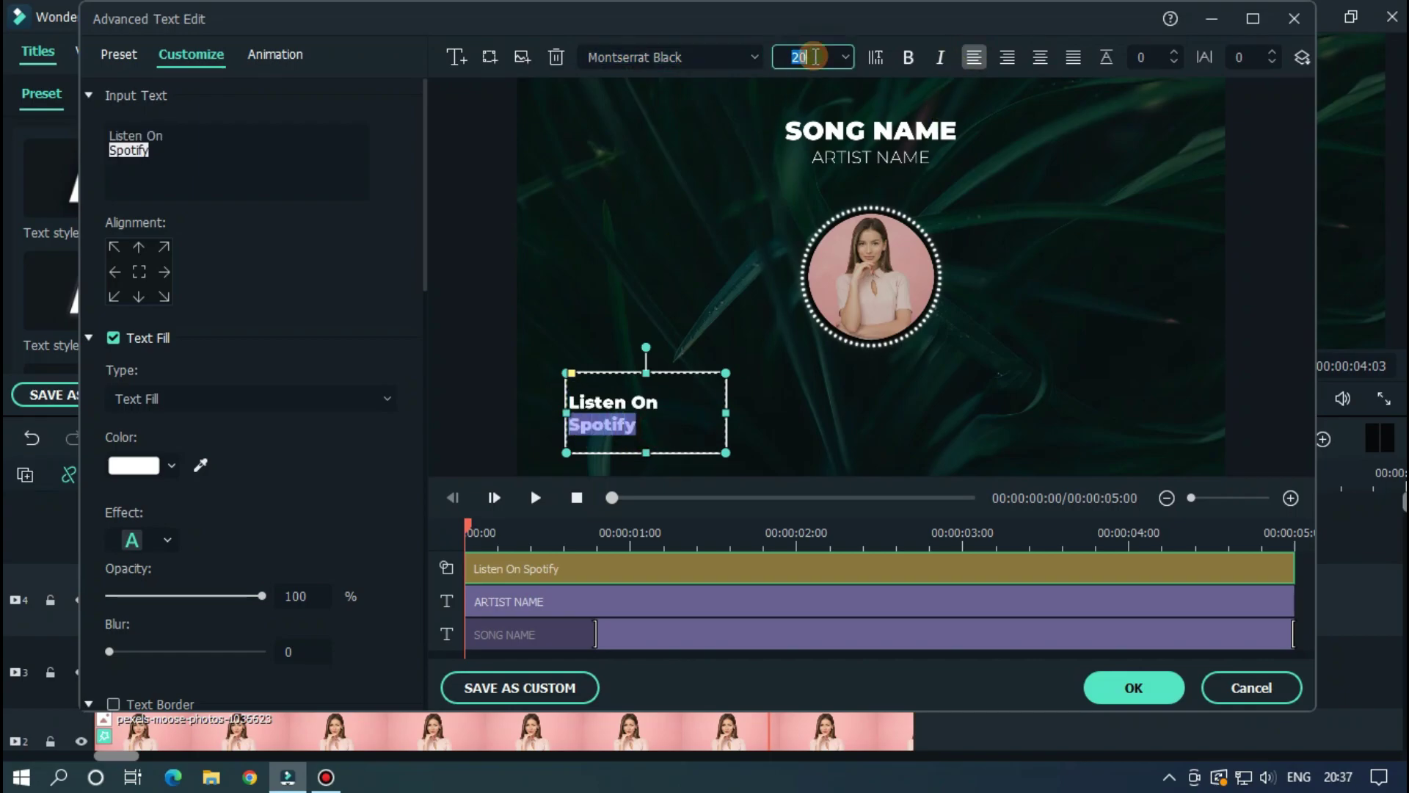
type("30")
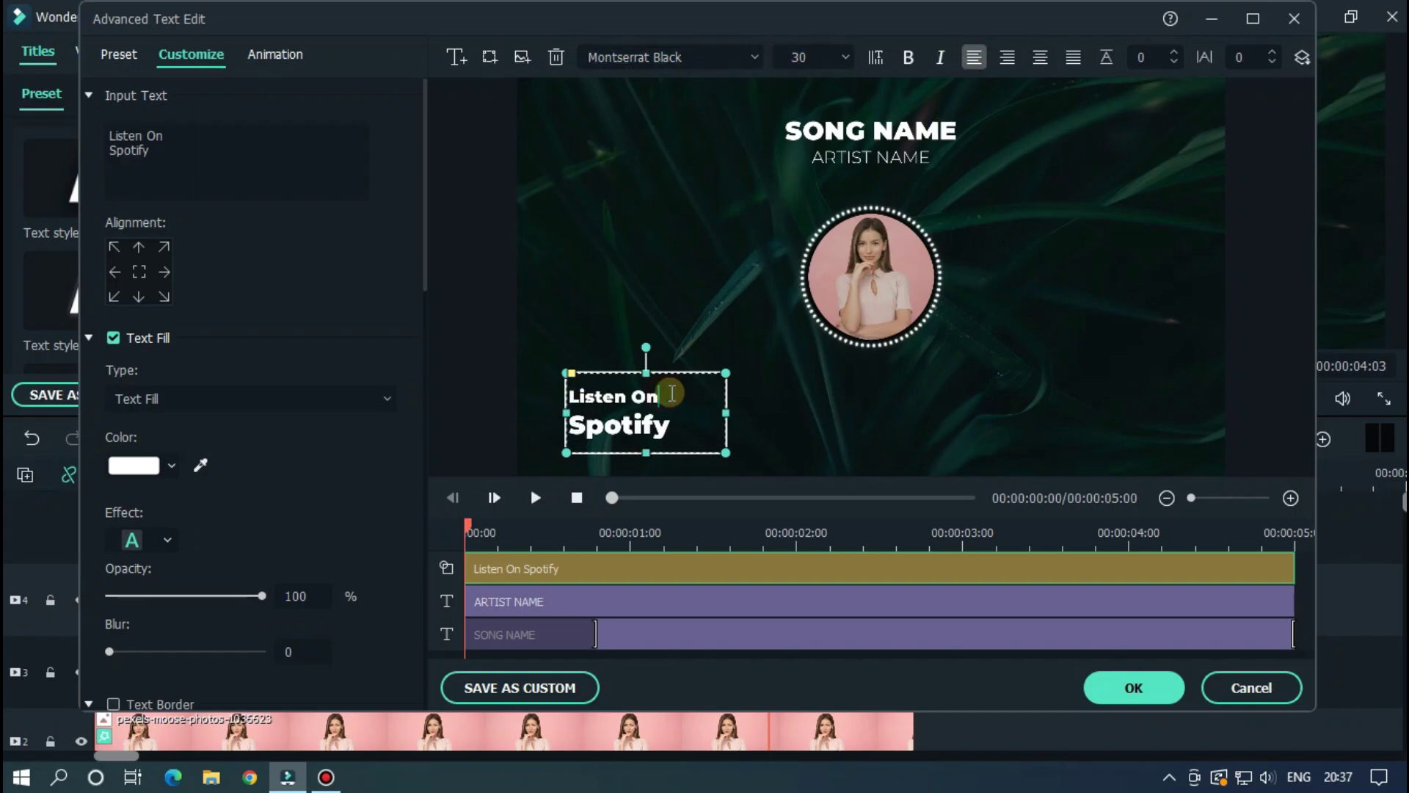
Size 'Listen On' at 20 and keep 'Spotify' at 30.
left_click(811, 57)
left_click_drag(671, 388, 570, 396)
type("15")
left_click(711, 415)
left_click(817, 57)
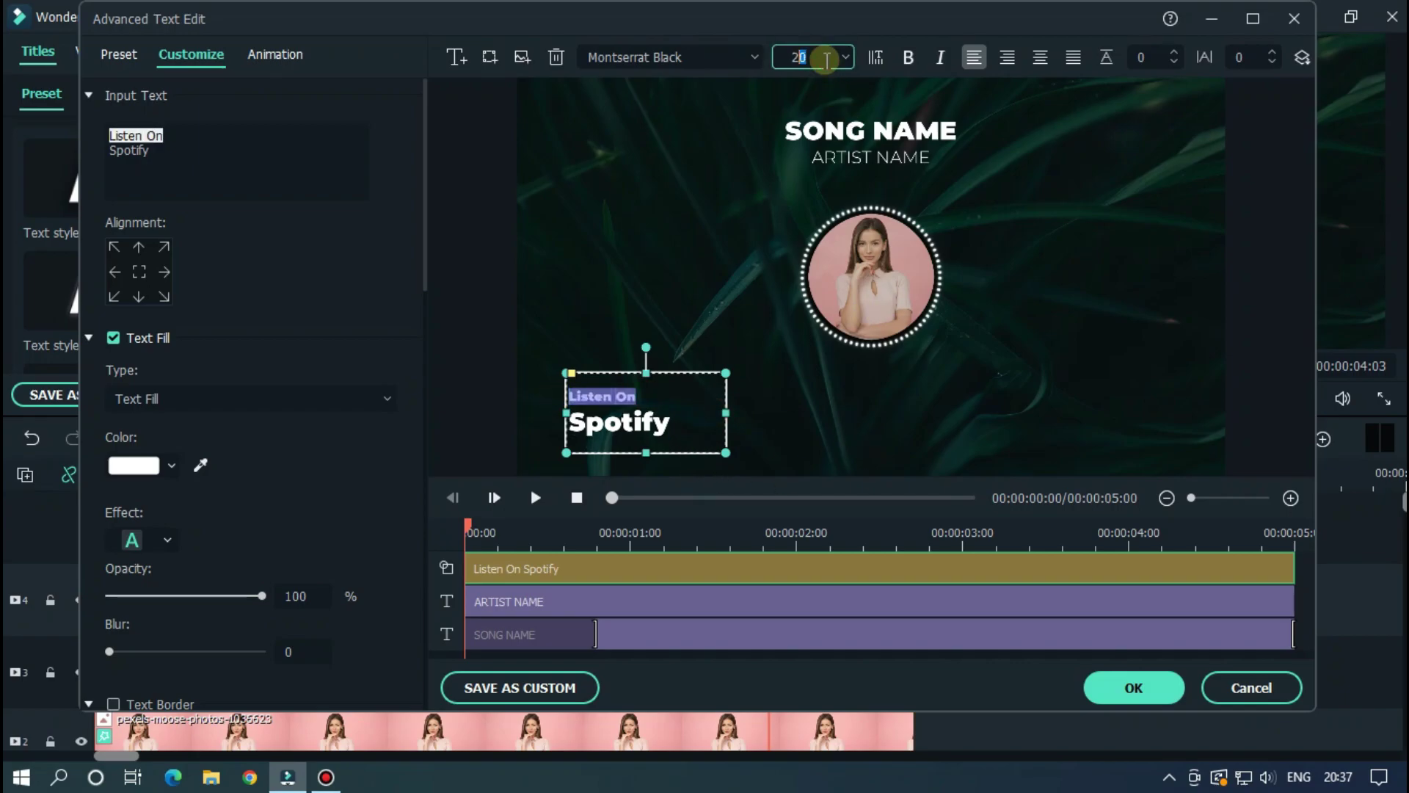
type("20")
left_click(677, 410)
double_click(624, 425)
left_click(819, 56)
type("30")
left_click(582, 381)
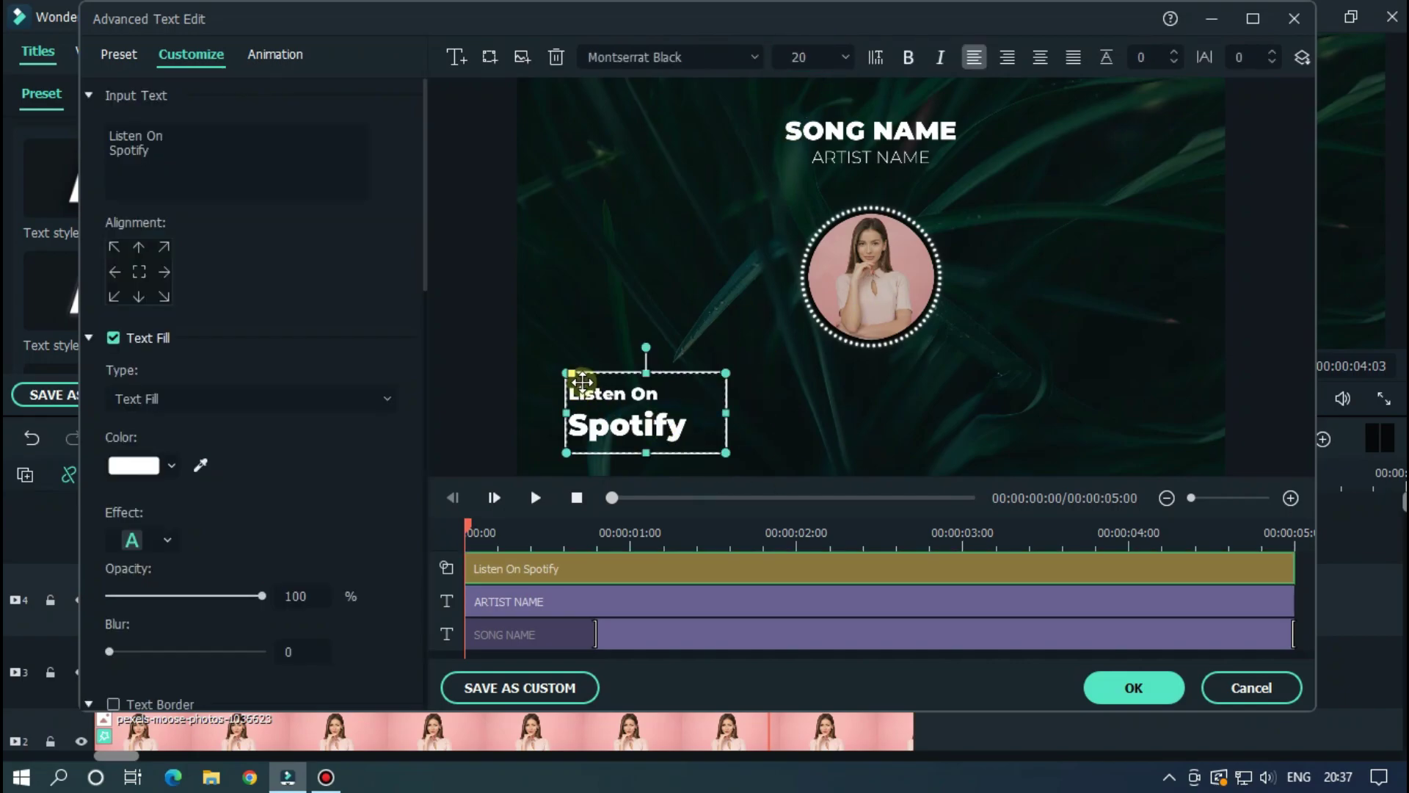
Shrink the Spotify label box to fit its text and nudge it into place at the lower left.
left_click_drag(646, 453, 646, 436)
left_click_drag(723, 404, 646, 393)
left_click(756, 448)
left_click(633, 439)
Add another rectangle shape text box with Shape Fill turned off.
left_click(777, 409)
left_click(490, 57)
left_click(576, 205)
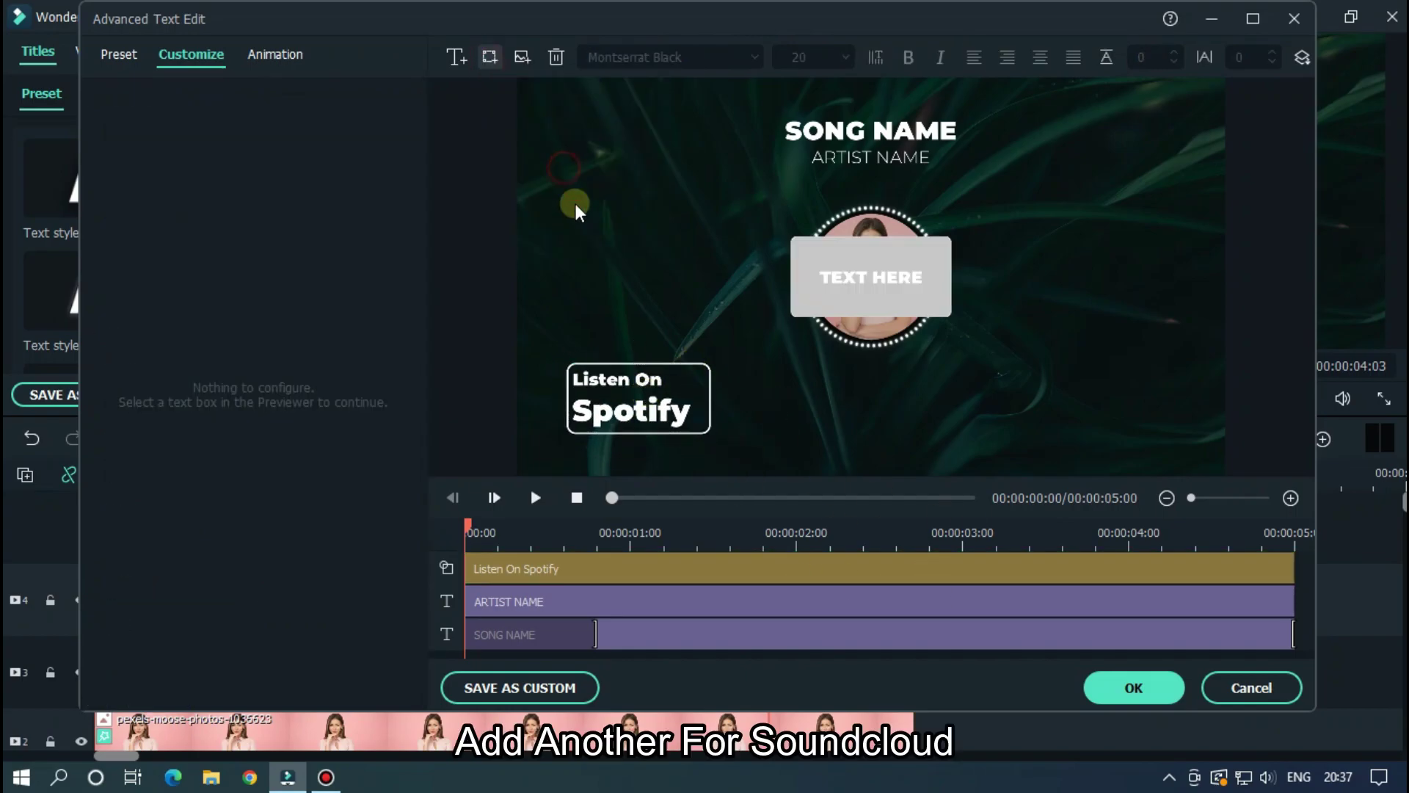
left_click(113, 208)
scroll(292, 664, "down", 1)
scroll(283, 424, "up", 10)
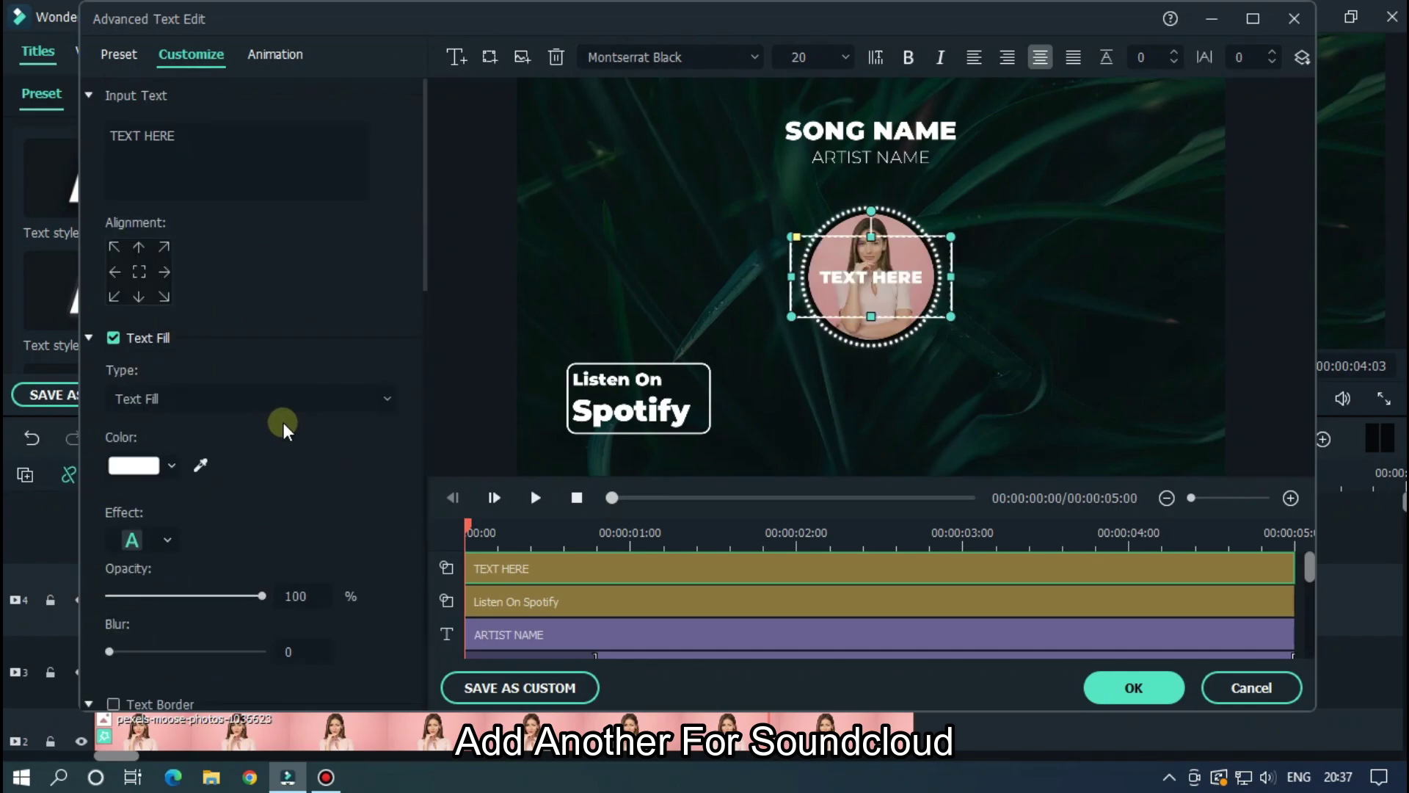
Type 'Listen On' / 'Soundcloud', left-align it, and set 'Soundcloud' to size 30.
triple_click(147, 137)
type("Listen On")
key("Return")
type("Soundcloud")
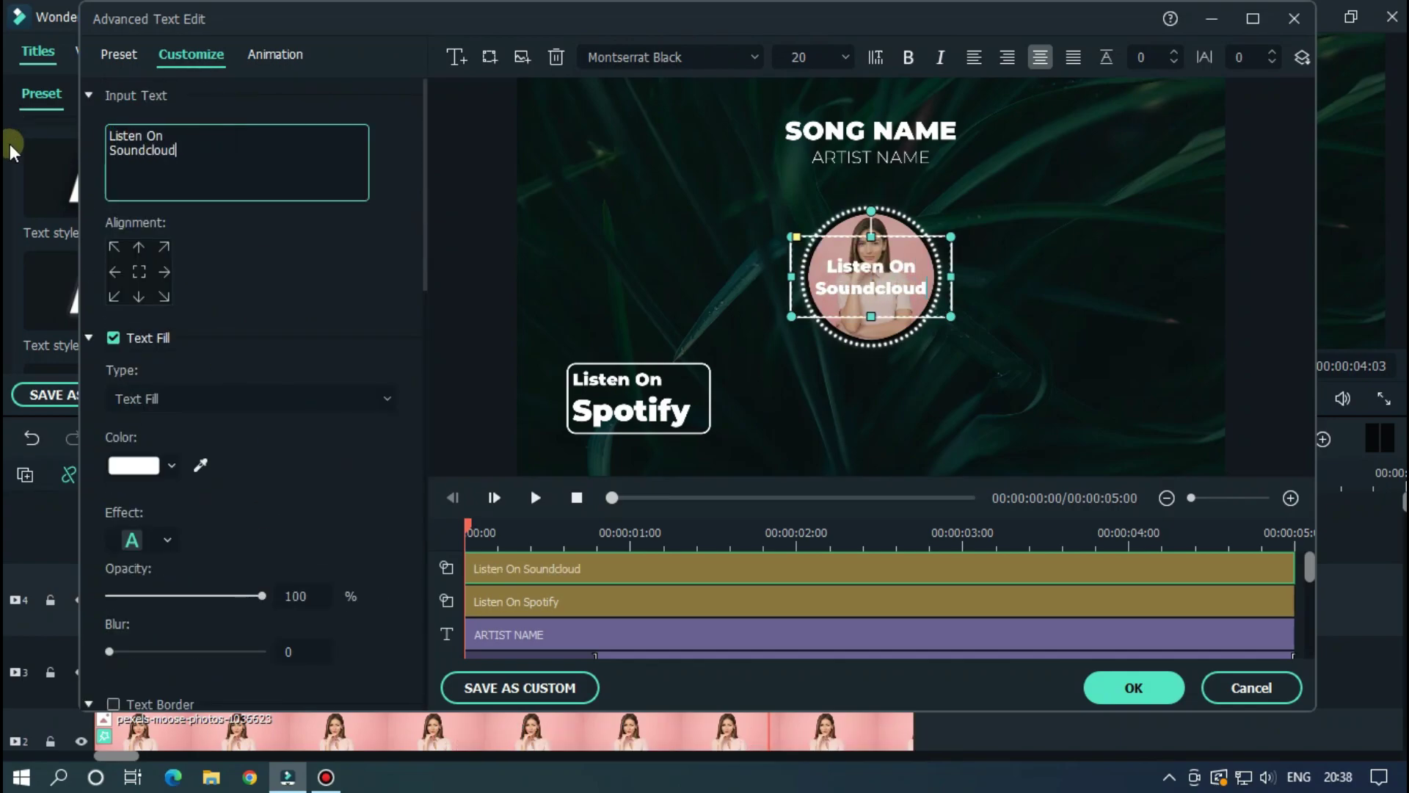
double_click(918, 277)
left_click(974, 57)
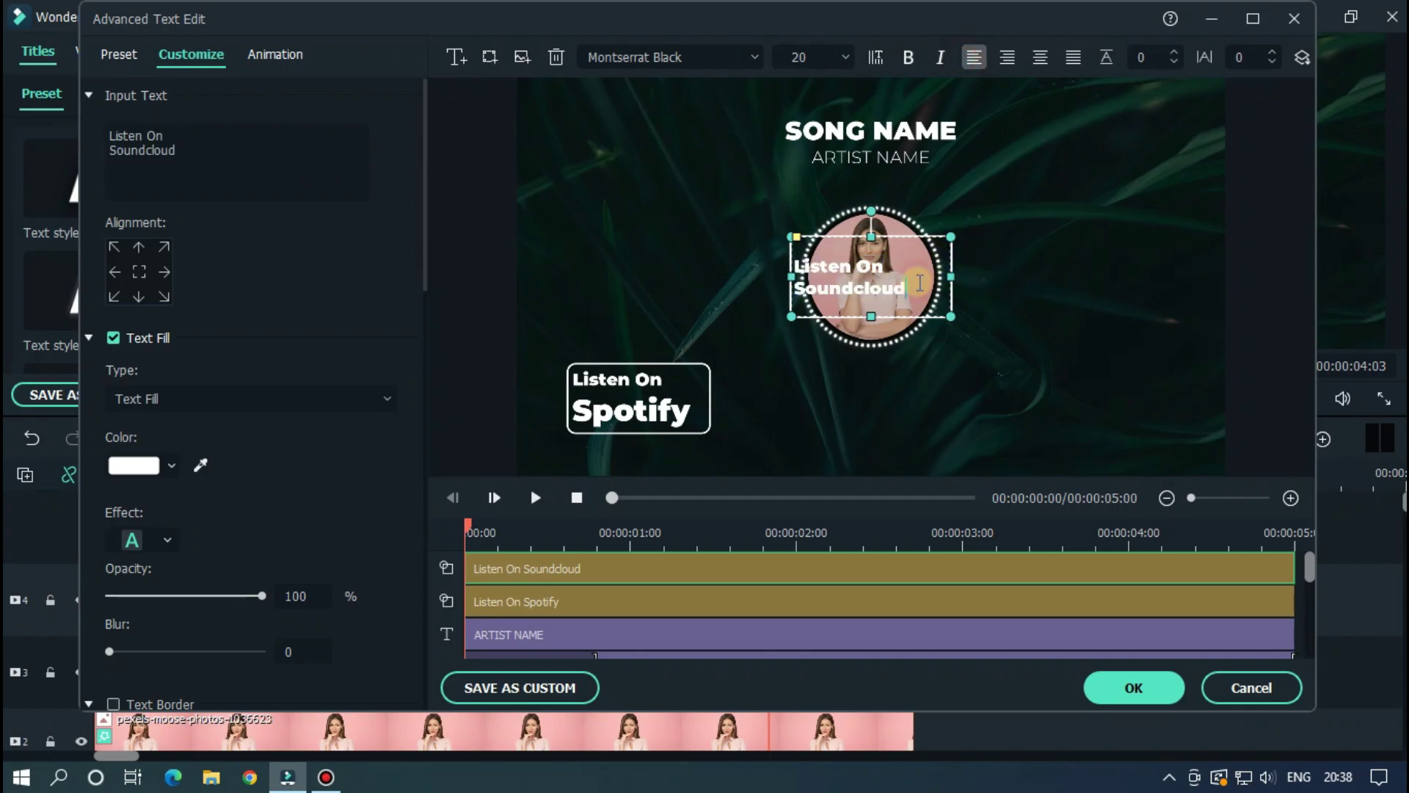
left_click_drag(943, 288, 794, 288)
left_click(807, 57)
type("30")
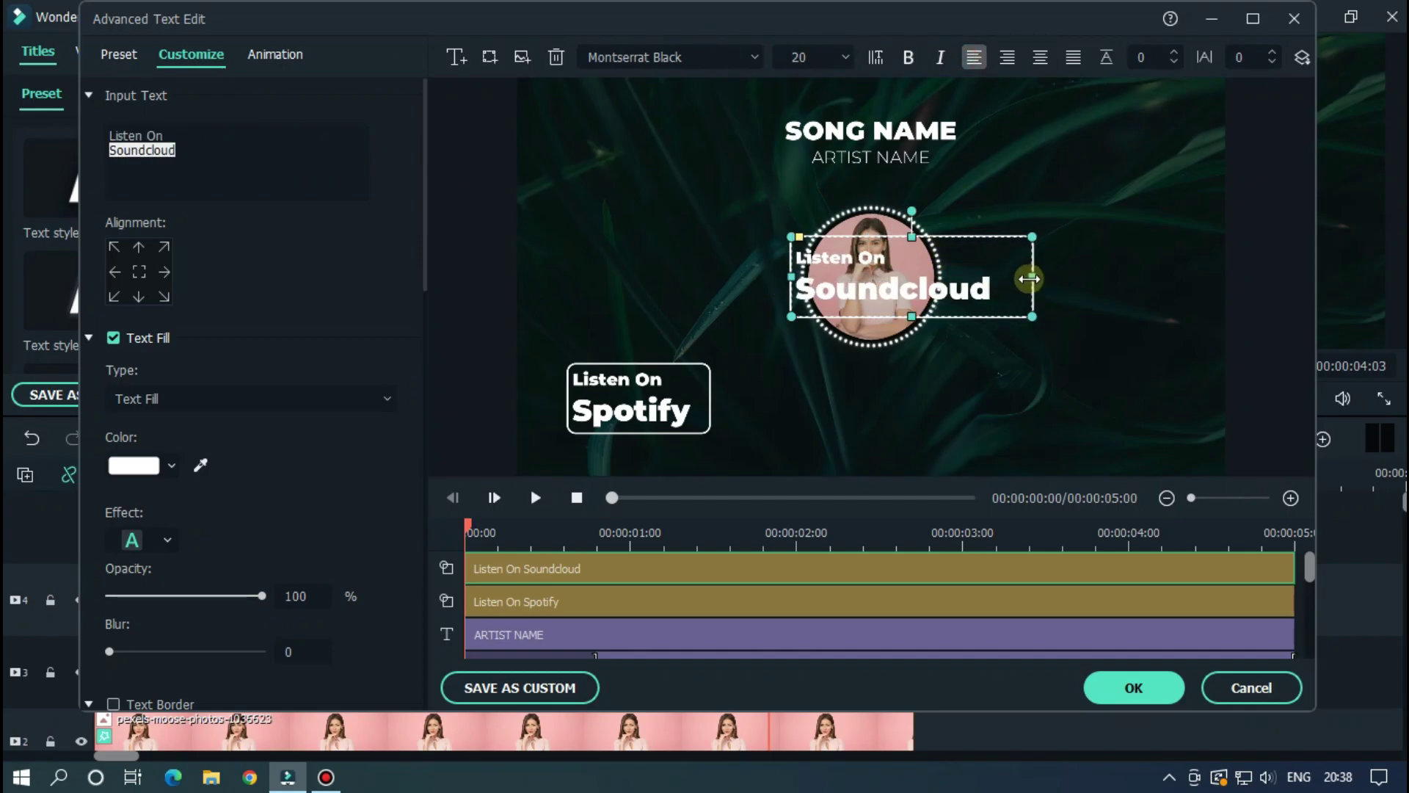
Move the Soundcloud label to the lower right, align it, and confirm with OK.
left_click_drag(1021, 273, 1062, 400)
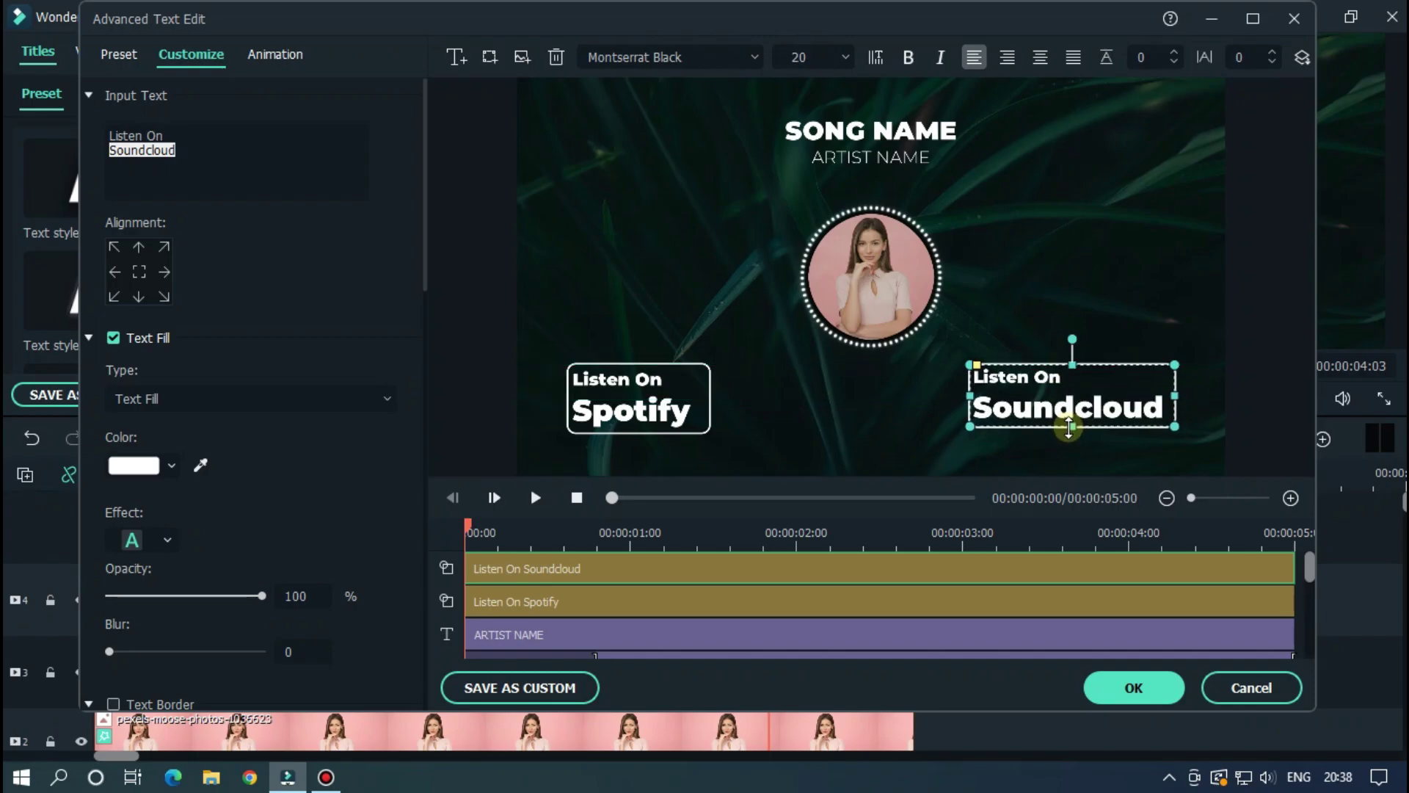
left_click(1111, 441)
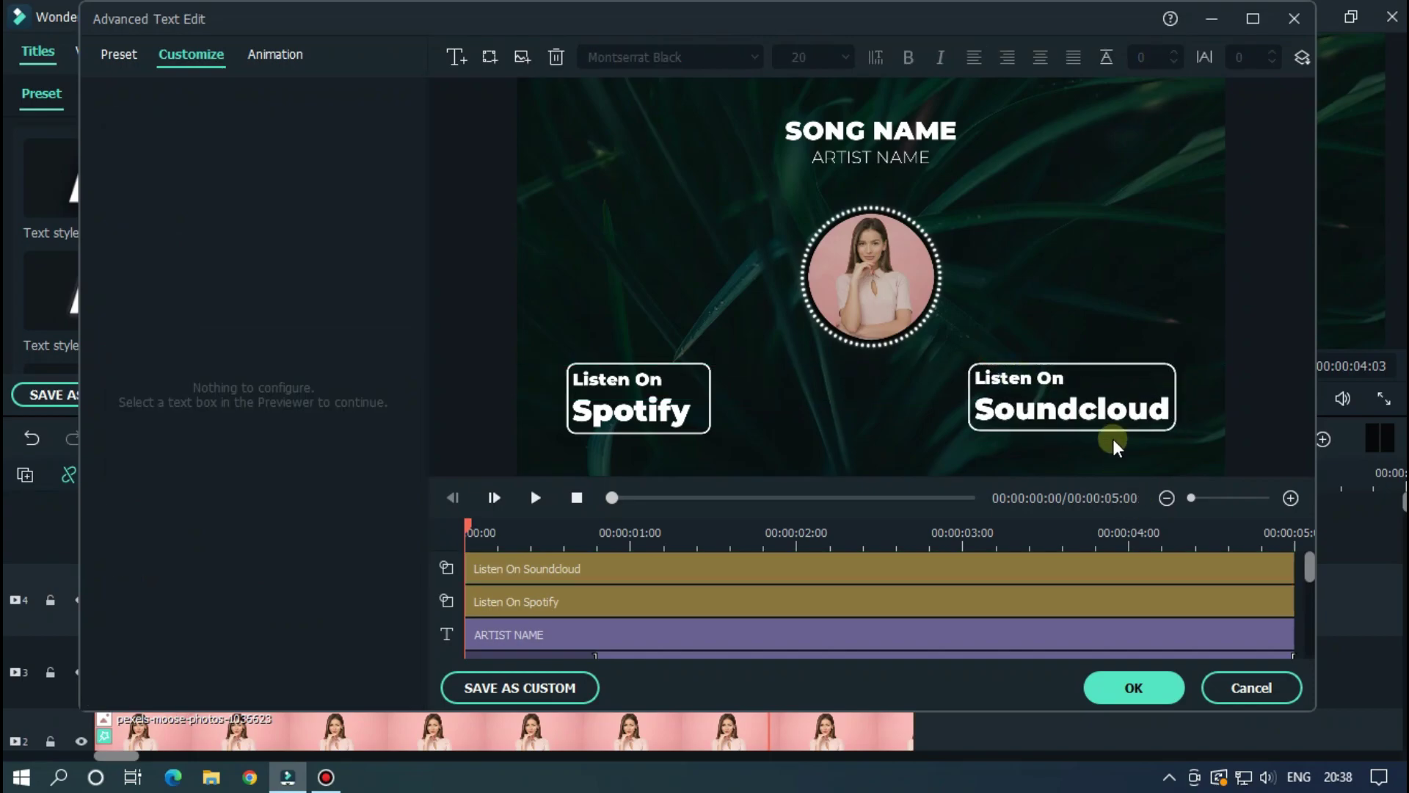
left_click(989, 374)
left_click(1108, 409)
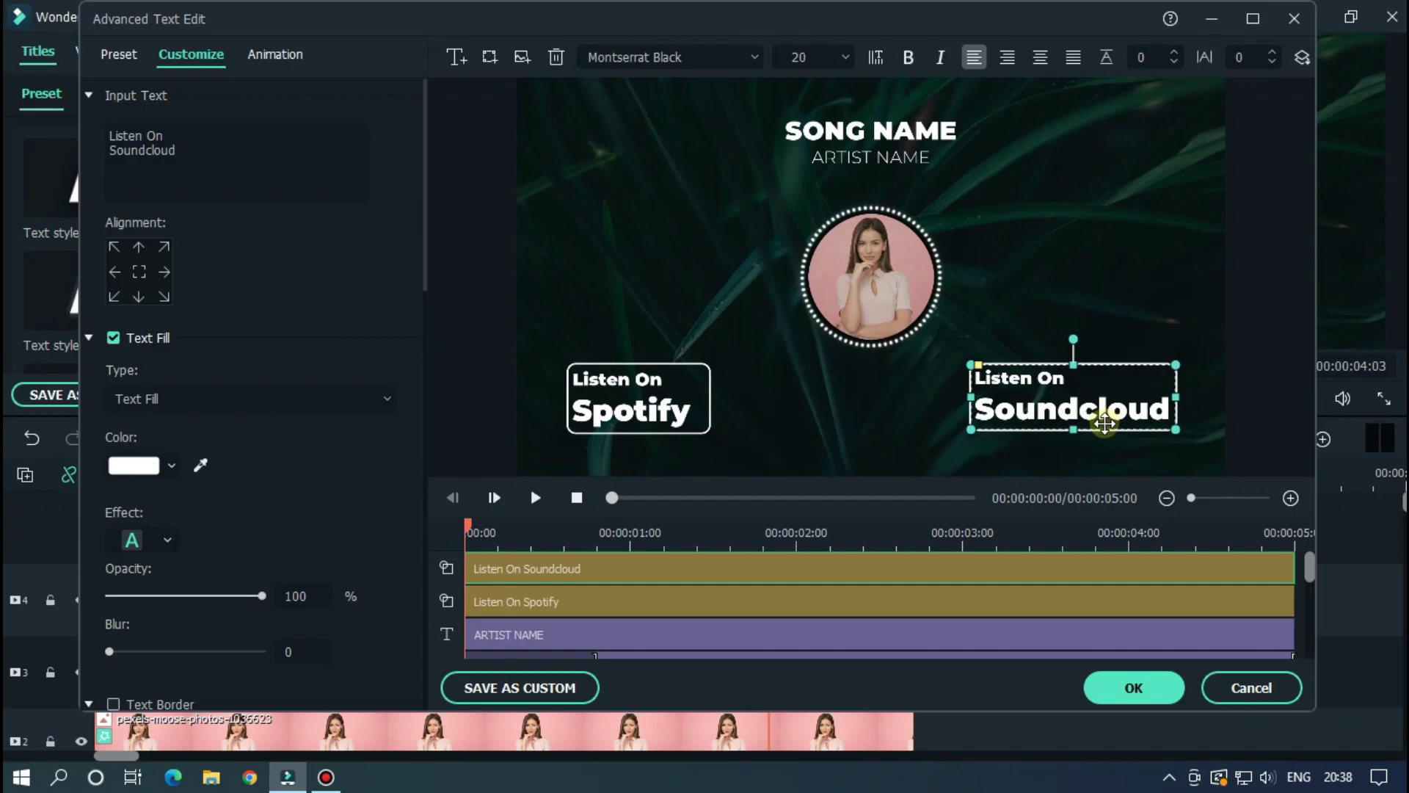
left_click(1027, 458)
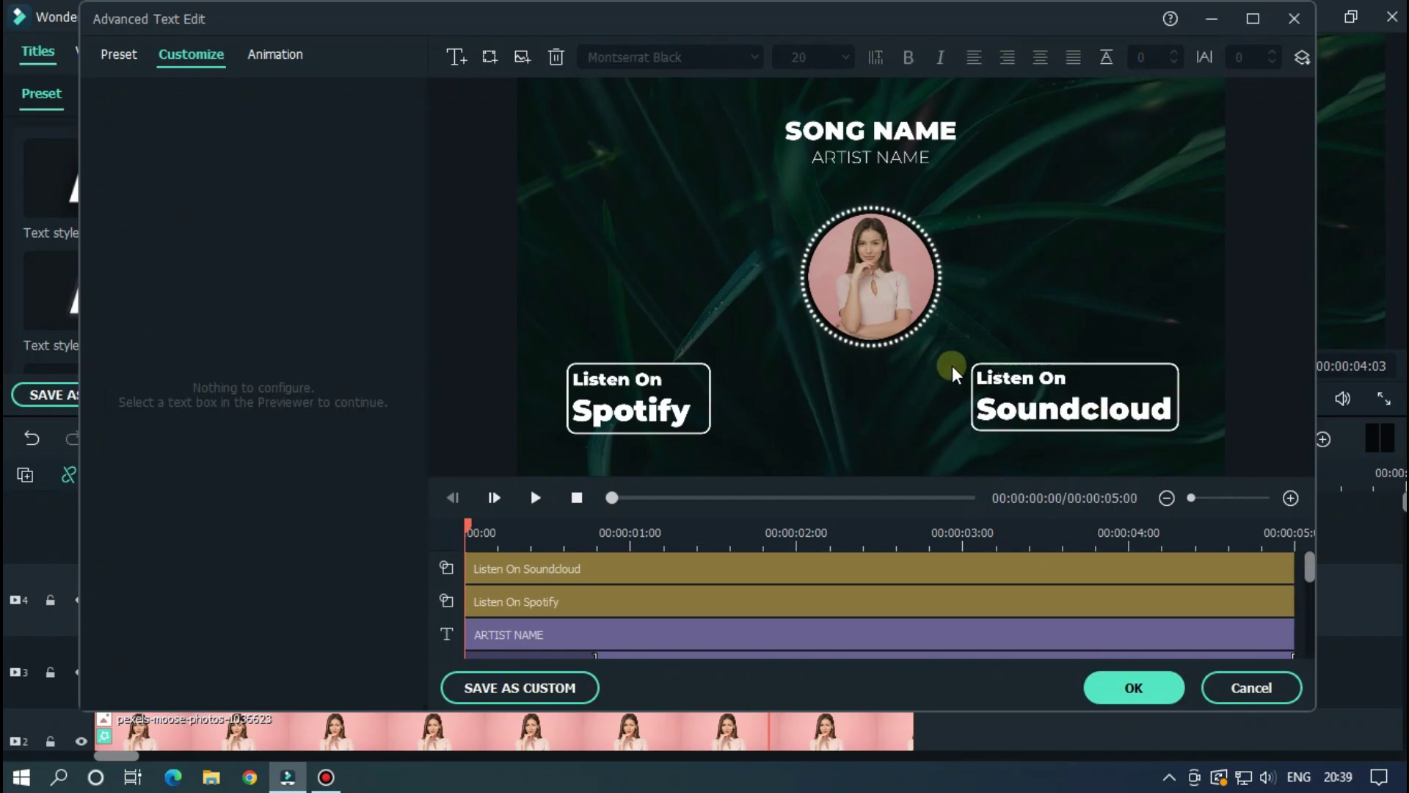
left_click(1134, 690)
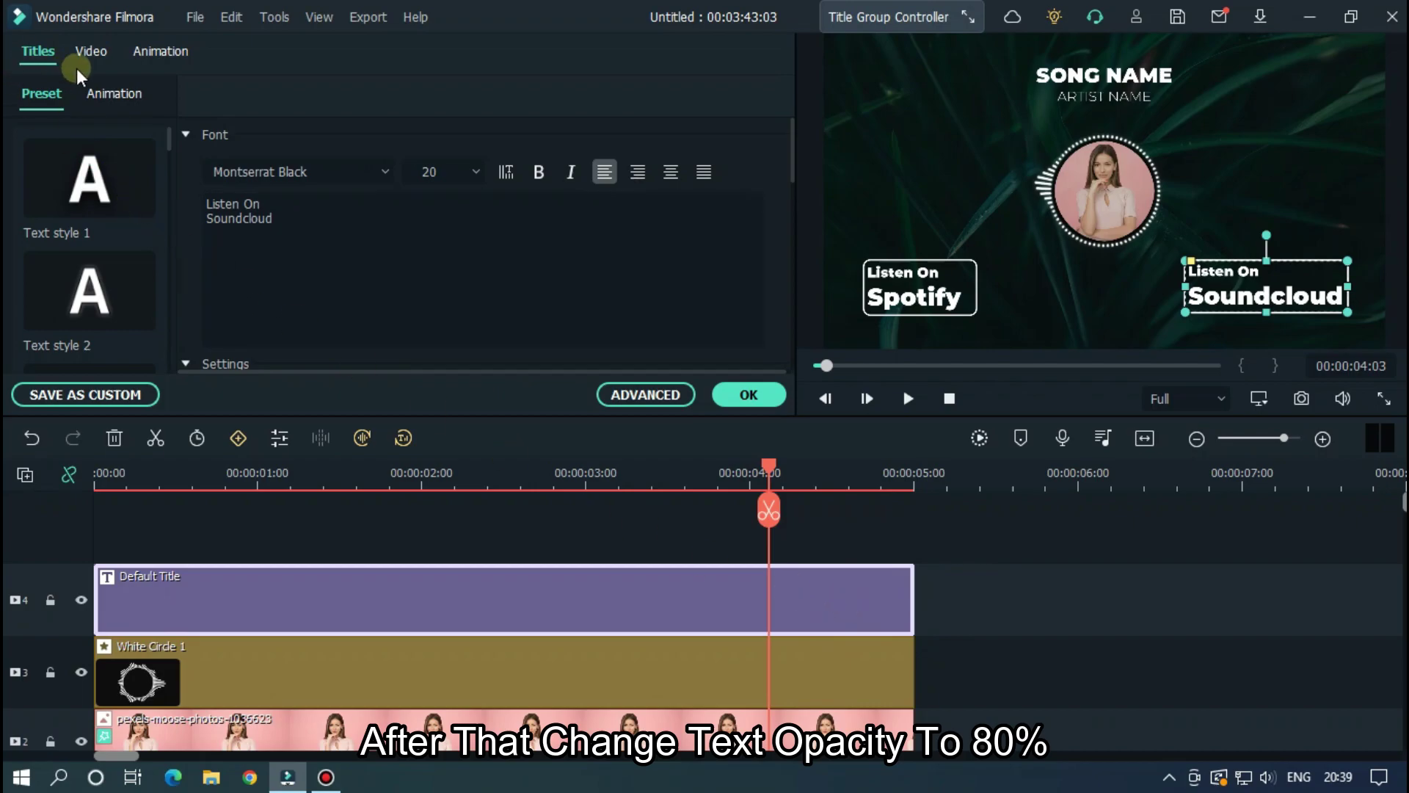
Set the title clip's Compositing opacity to 80 and confirm with OK.
left_click(91, 51)
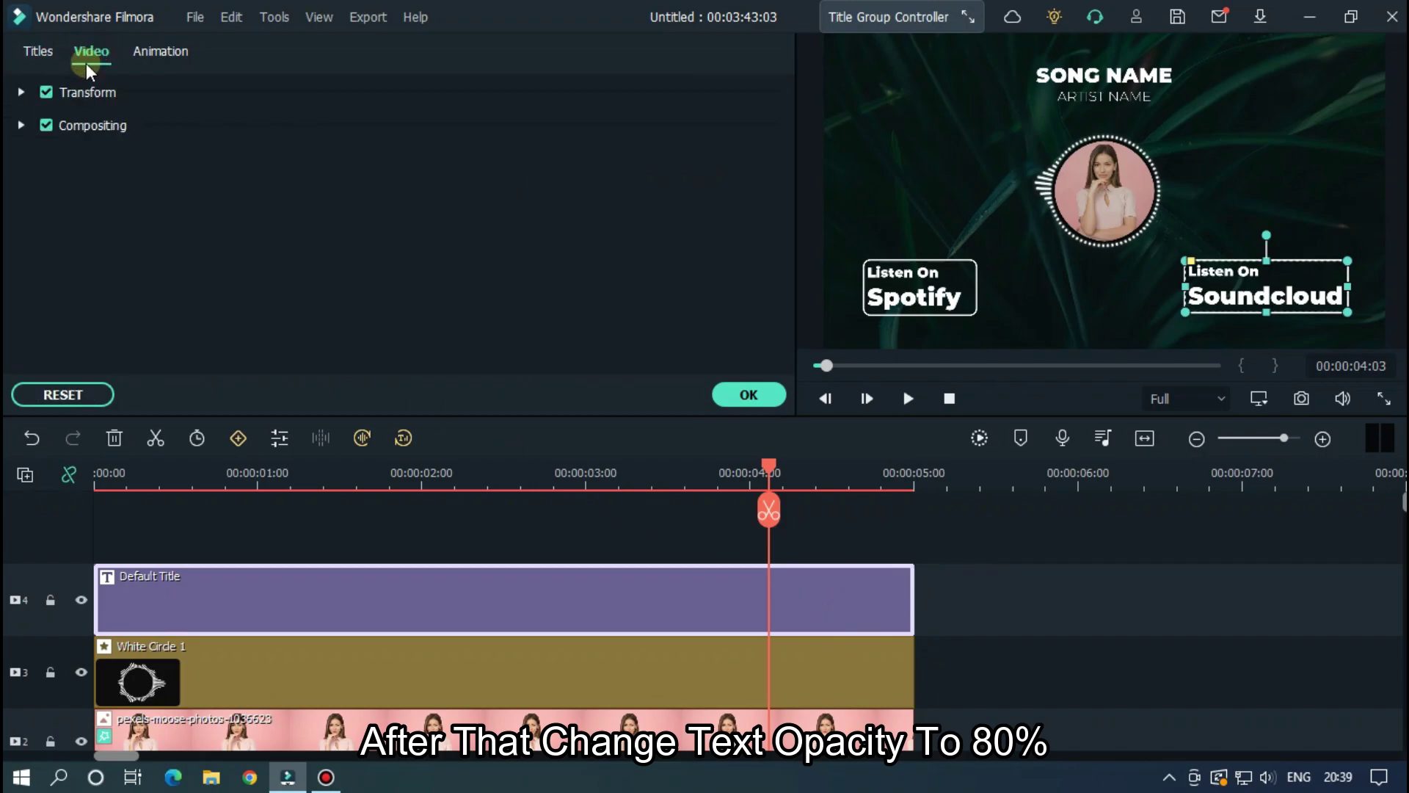
left_click(20, 126)
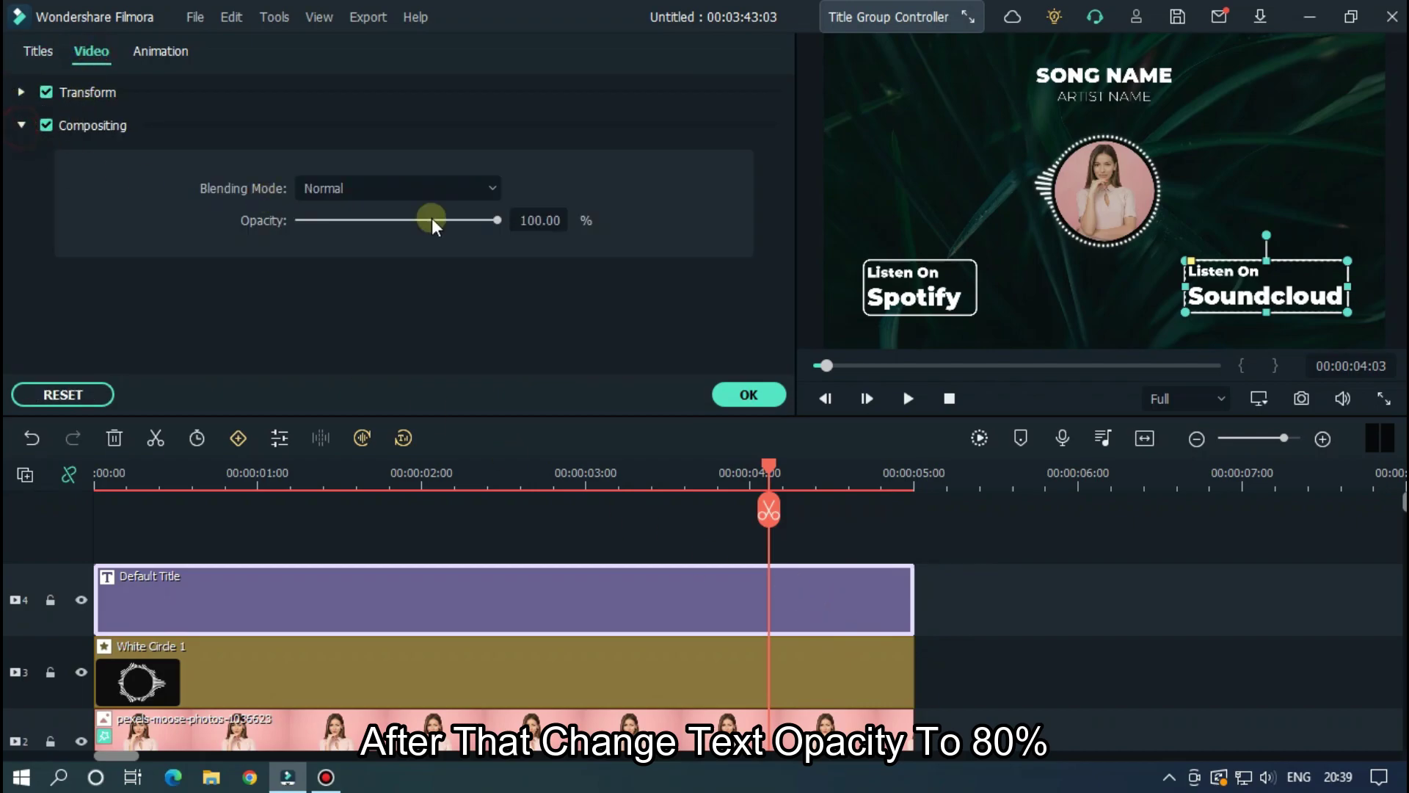
left_click(538, 223)
type("80")
key("Return")
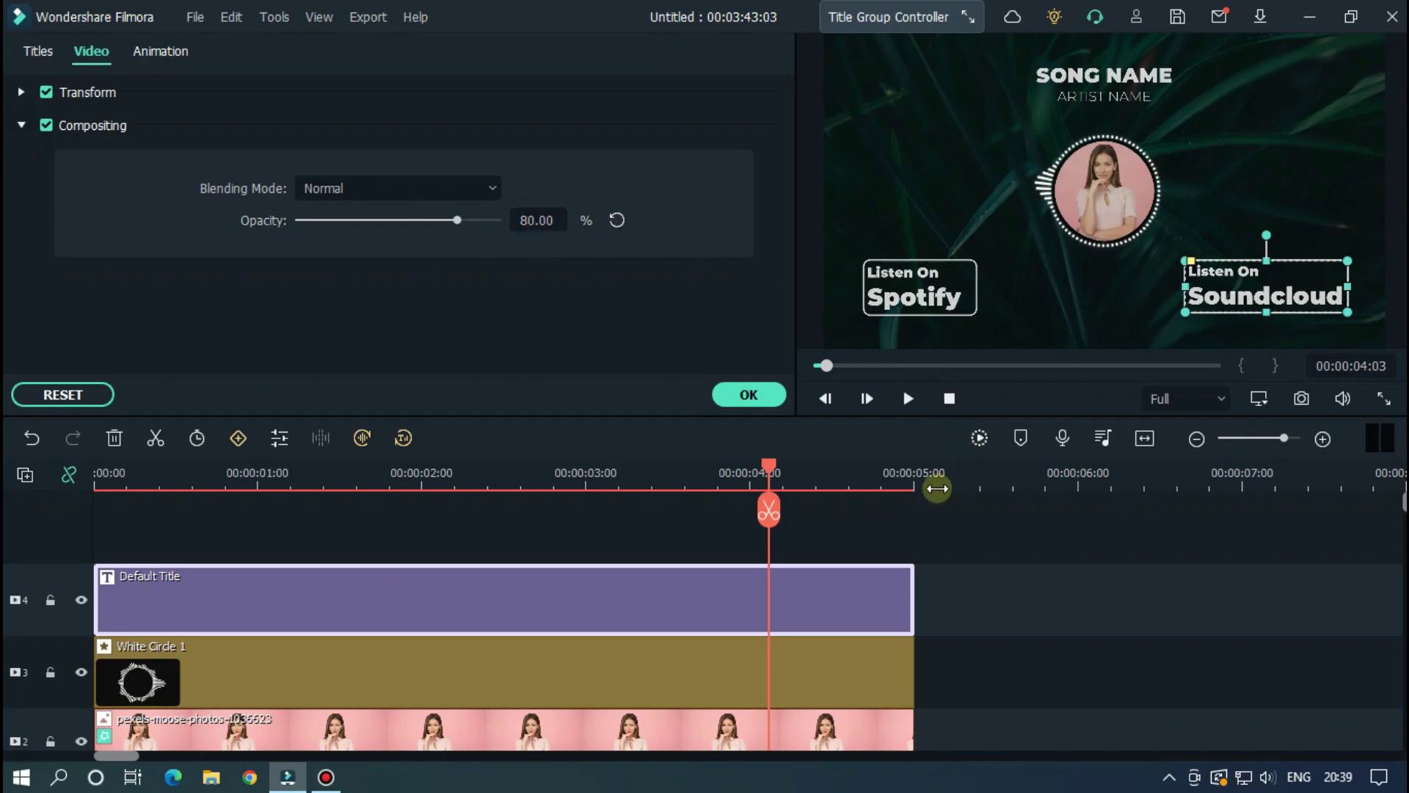
left_click(1011, 546)
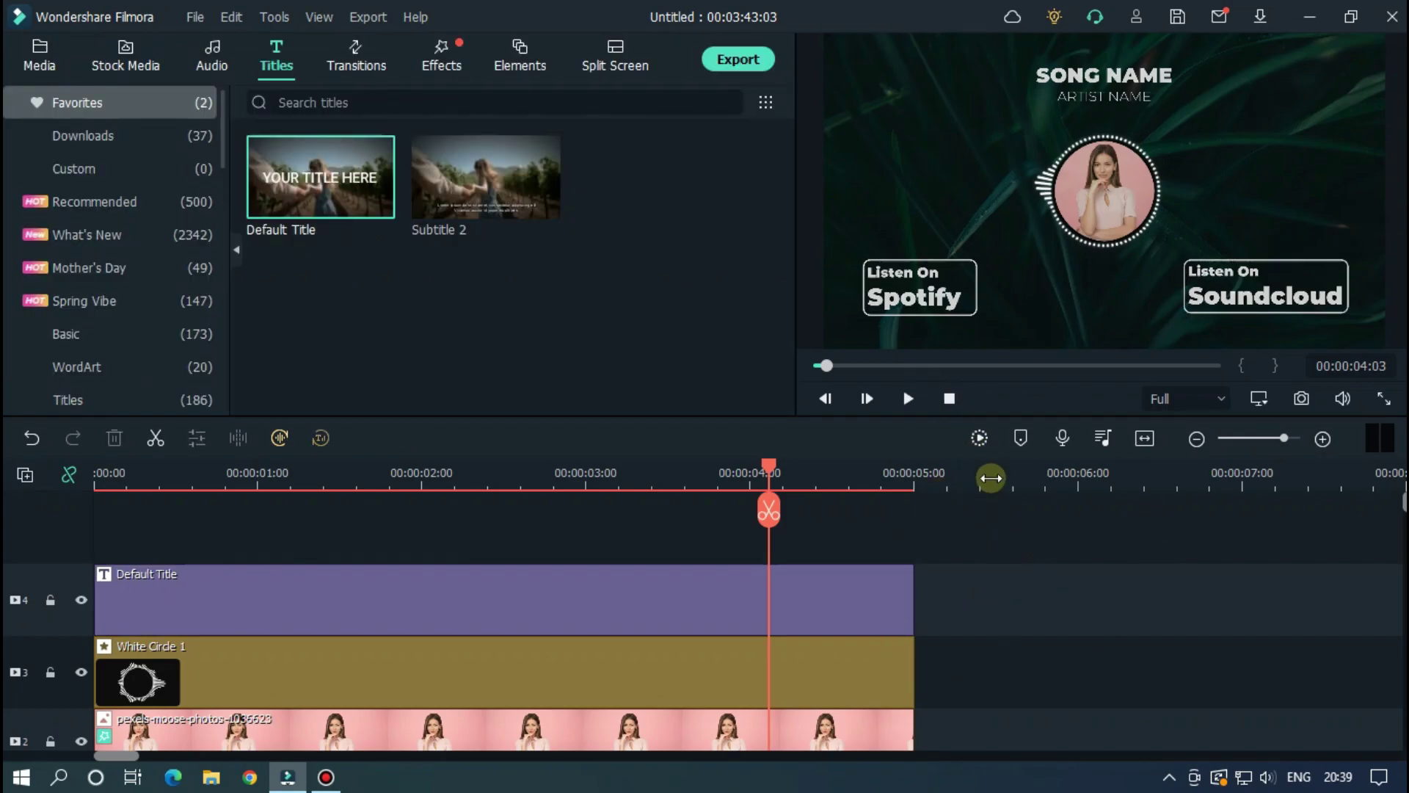
Select the title, visualizer, portrait and background clips and stretch them to about 3:43.
scroll(881, 450, "down", 3)
scroll(944, 558, "down", 3)
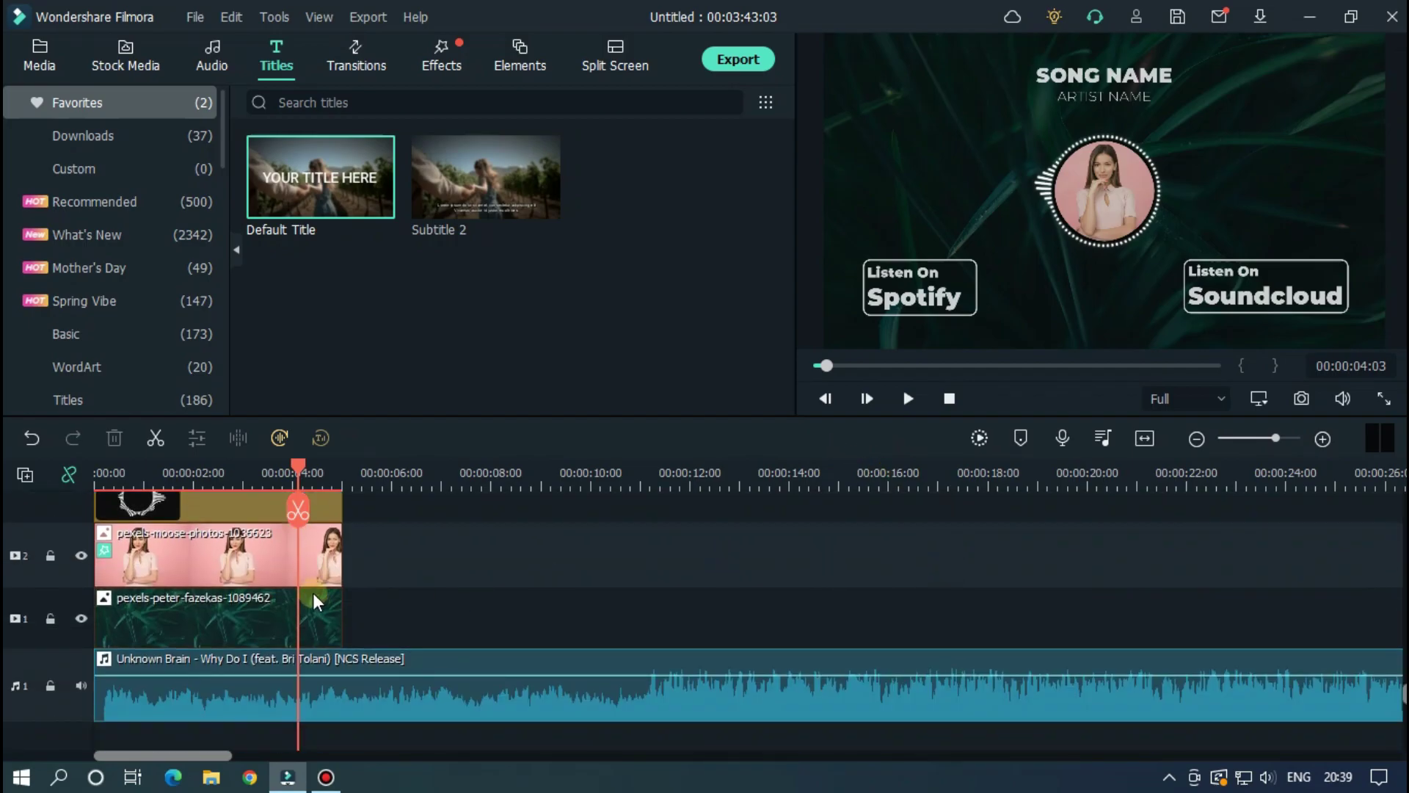
left_click_drag(395, 605, 210, 394)
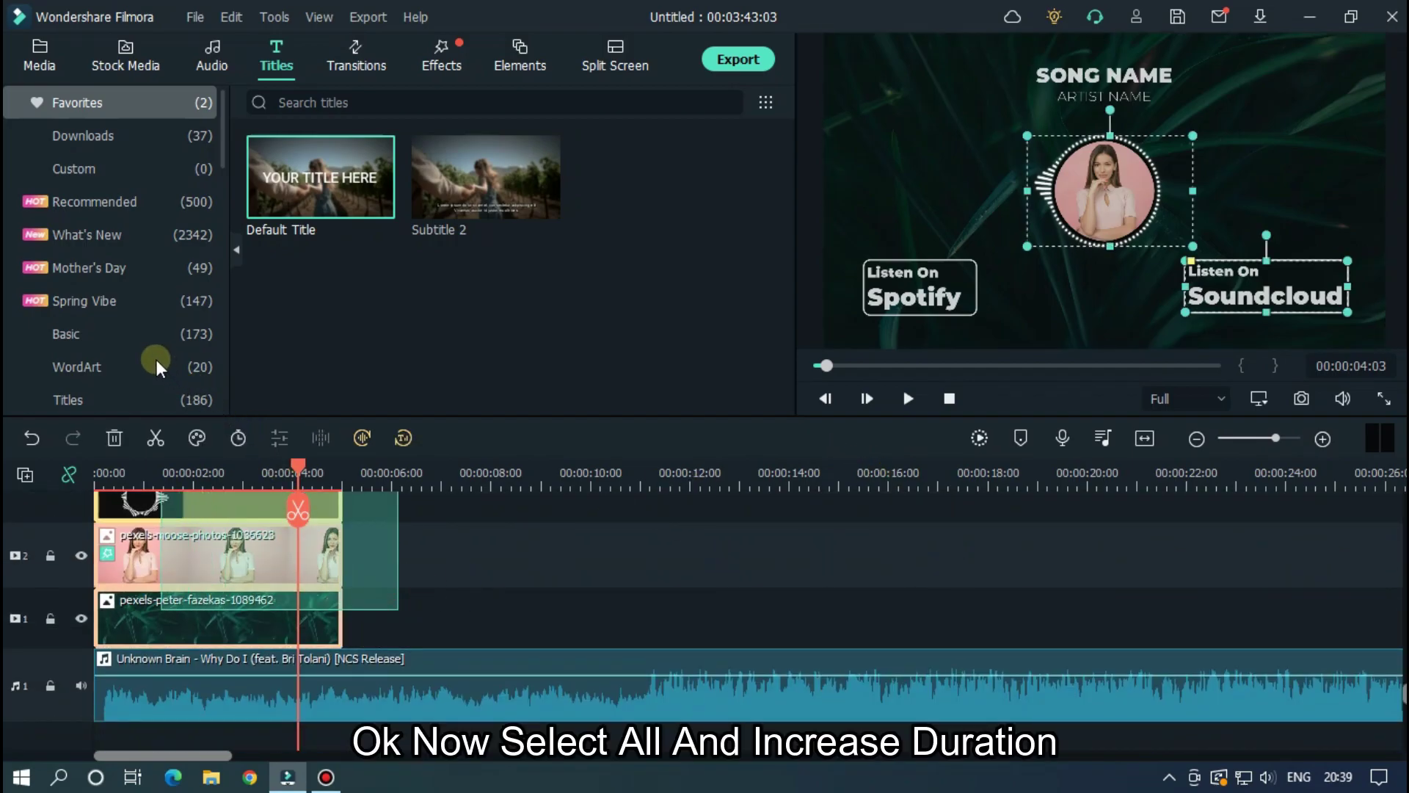
scroll(734, 528, "up", 2)
scroll(733, 456, "down", 8)
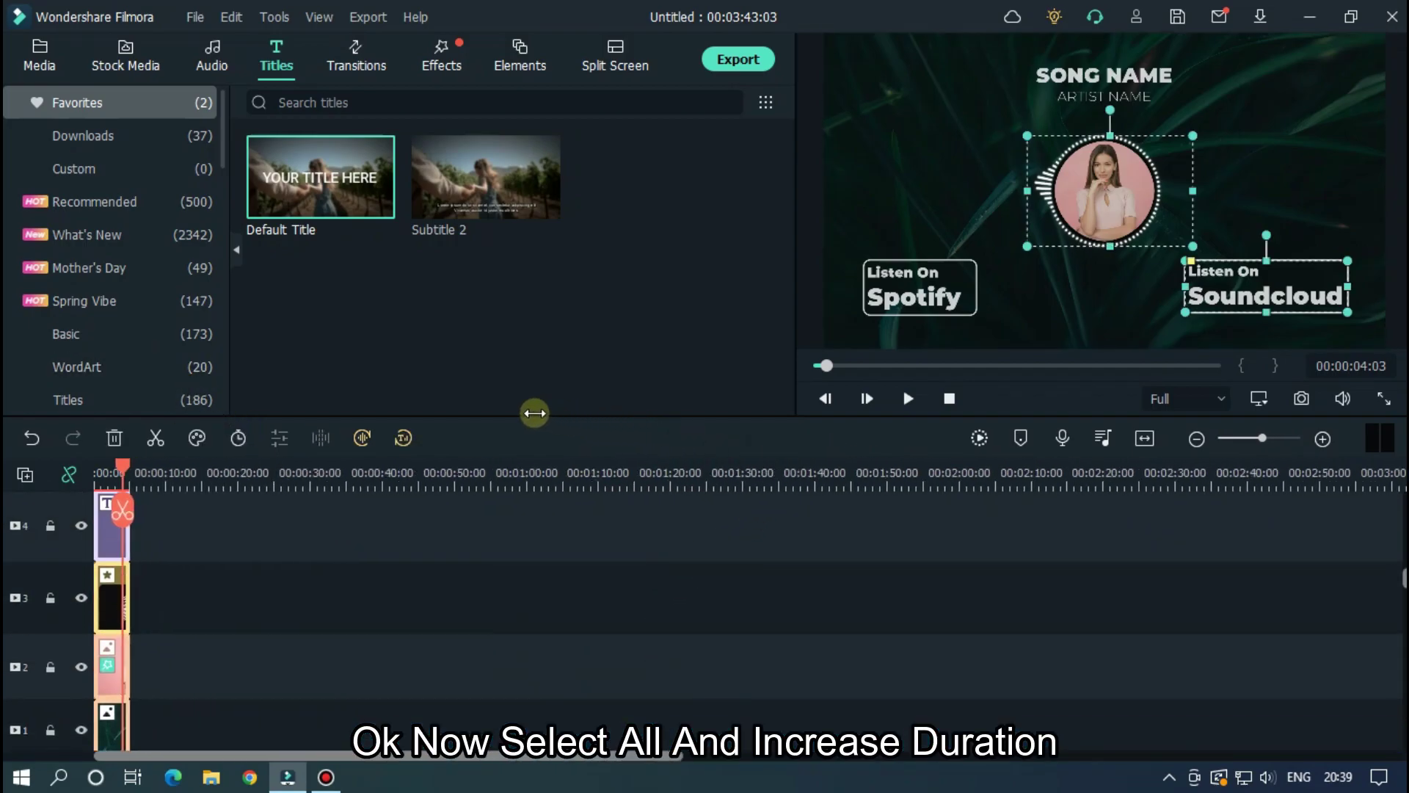
scroll(407, 574, "down", 2)
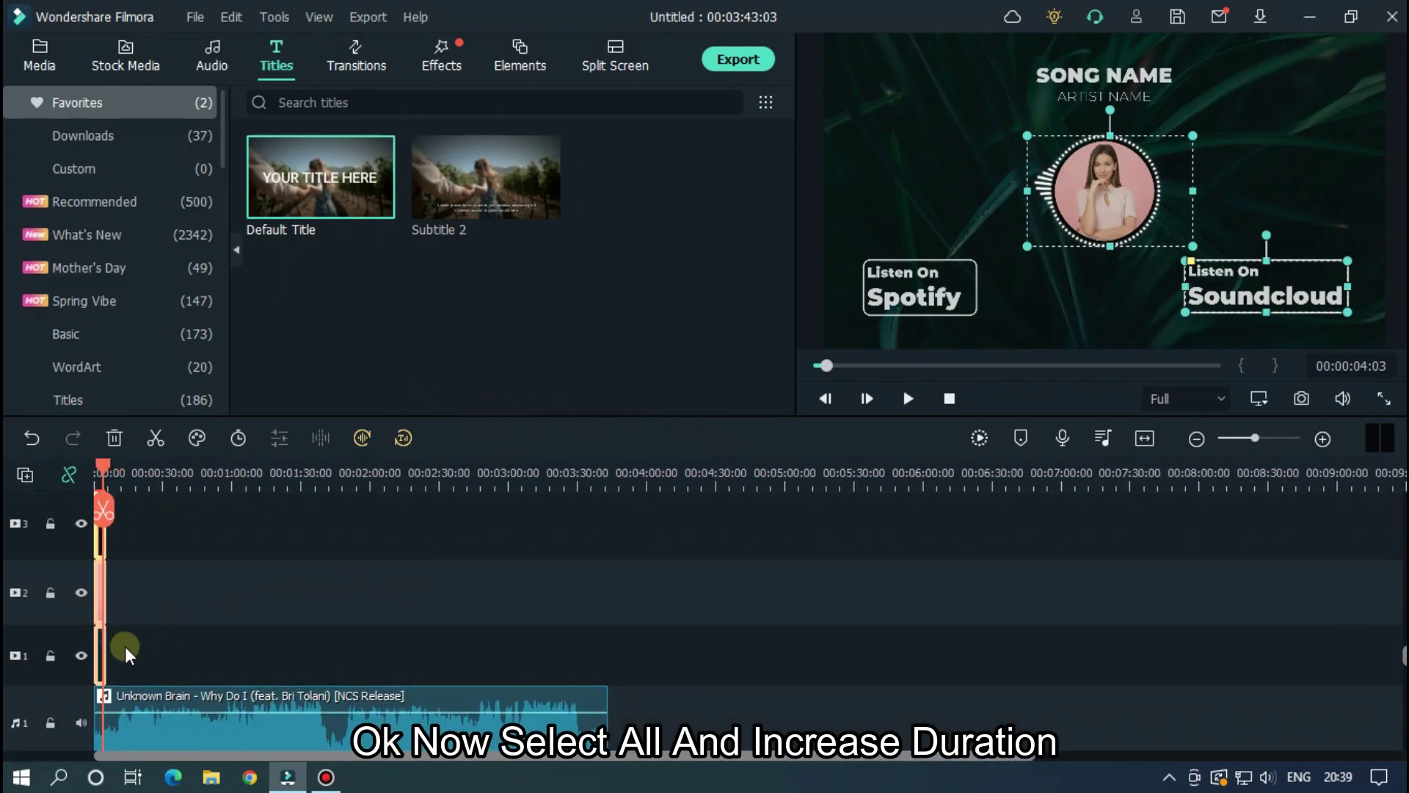
left_click_drag(107, 646, 602, 628)
scroll(747, 580, "up", 2)
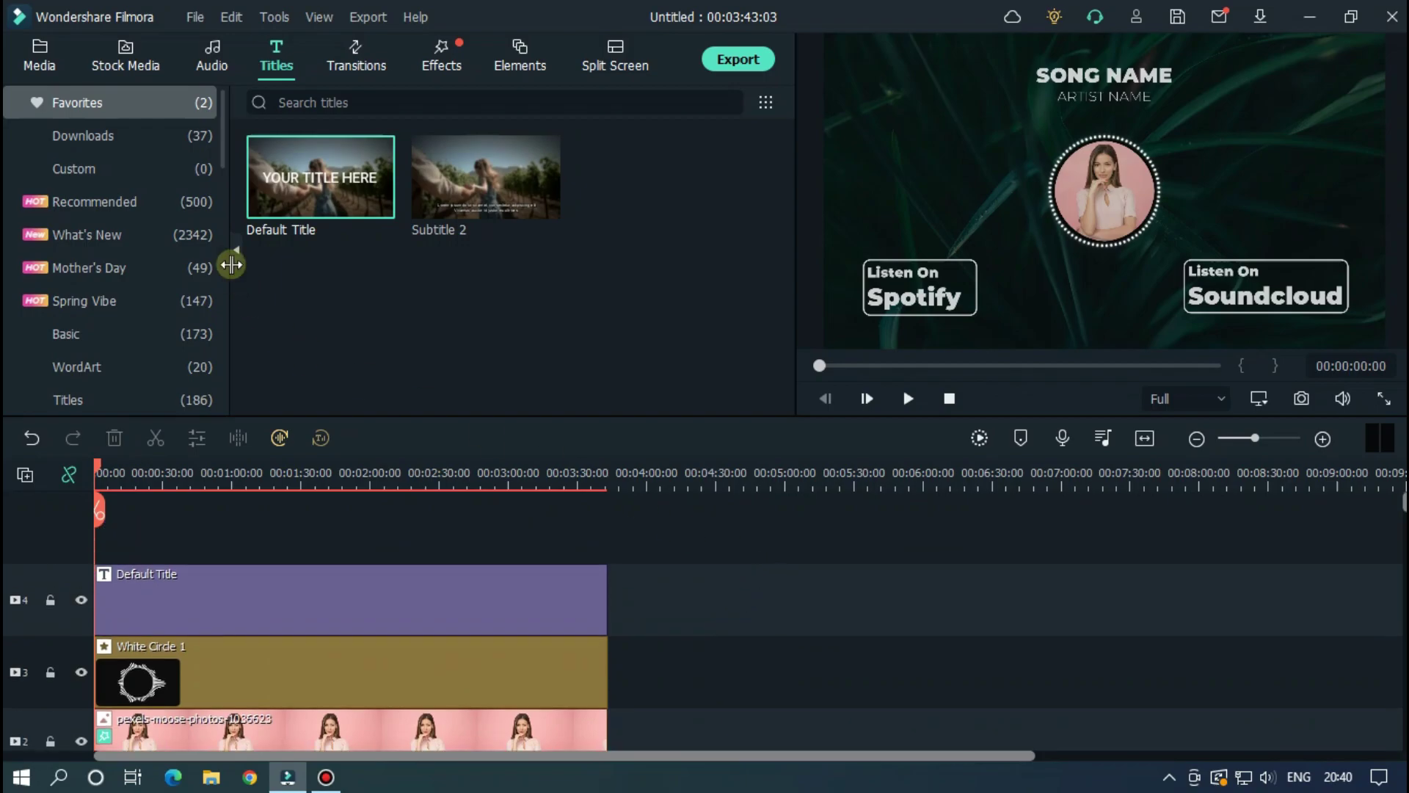
Place the Falling Snow overlay on track 5, keeping the 1920 x 1080 25fps project settings.
left_click(36, 58)
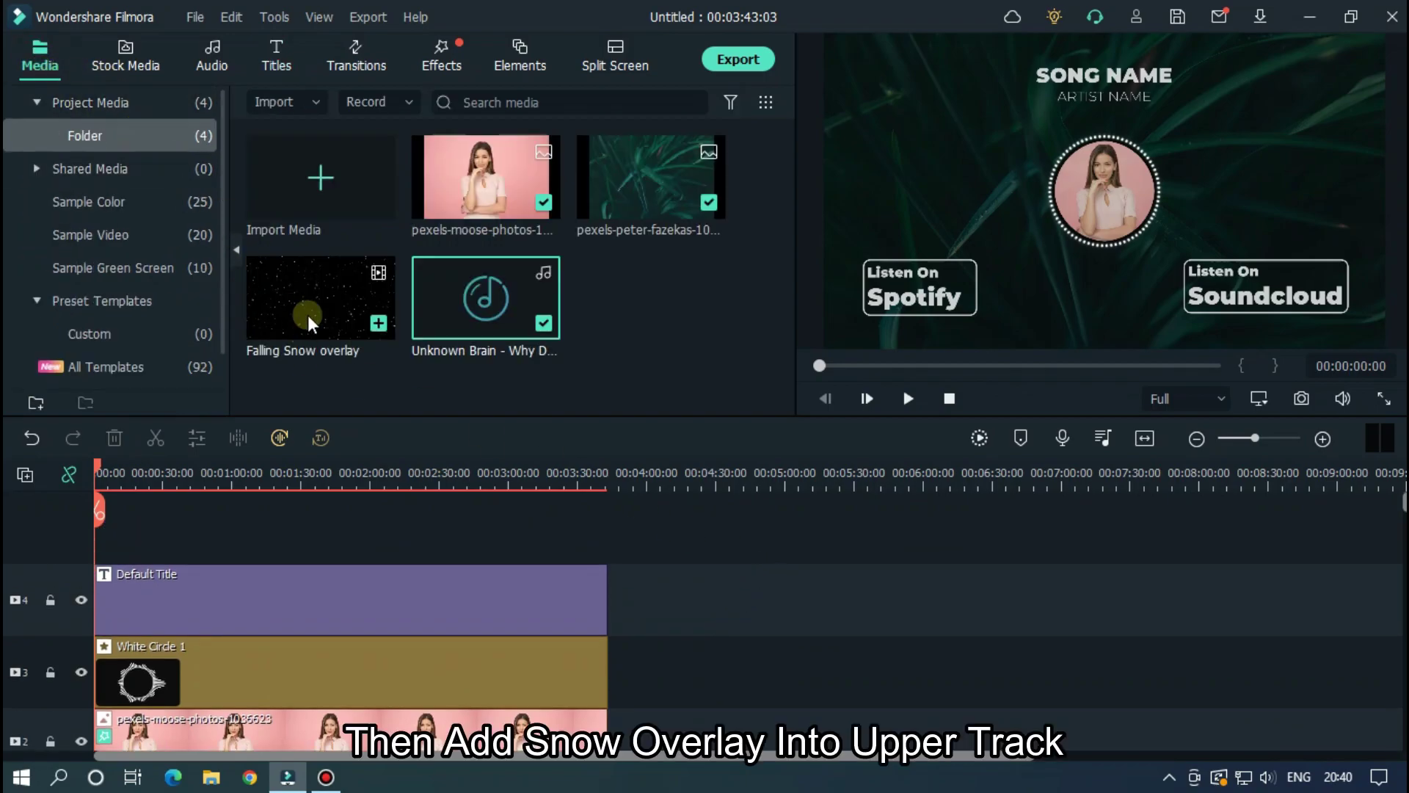
left_click_drag(306, 312, 55, 535)
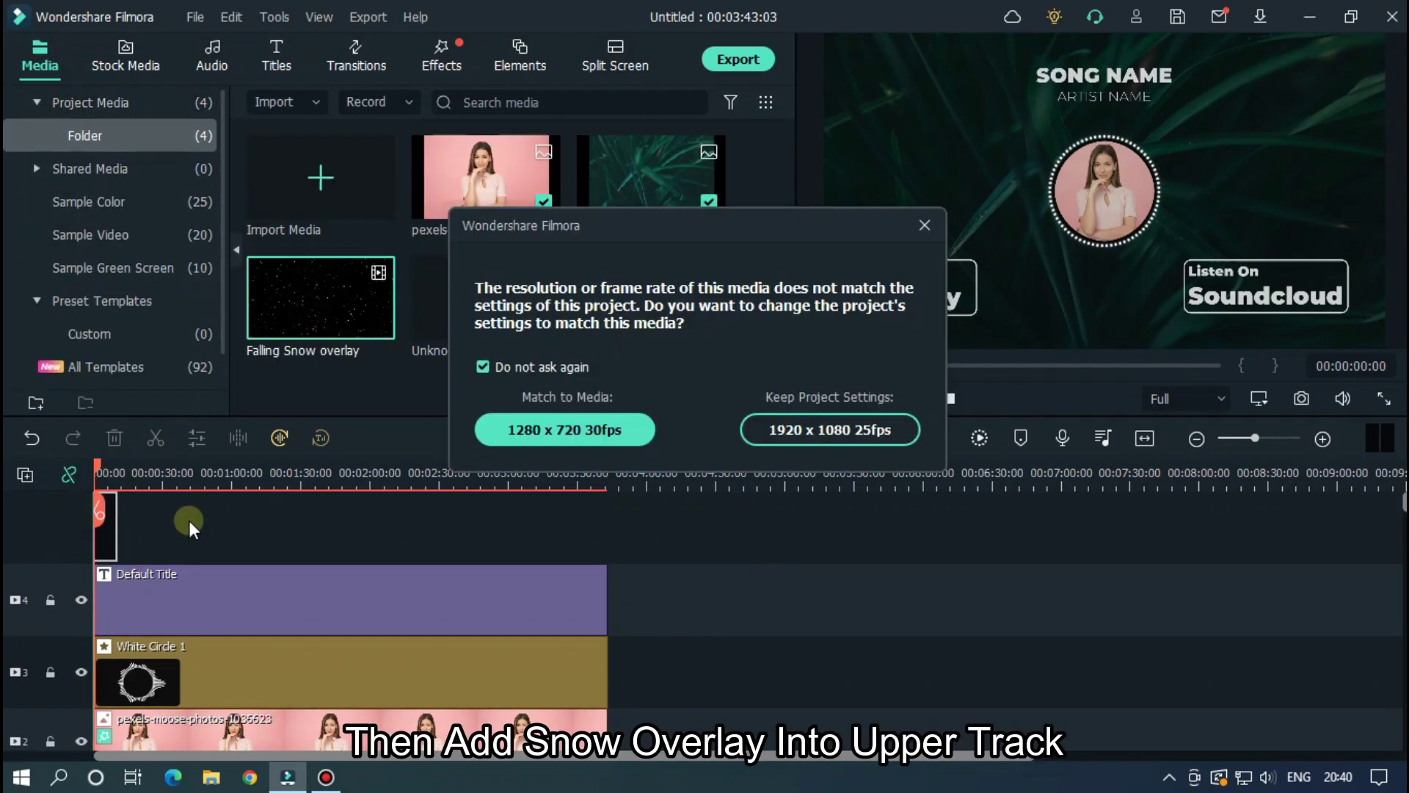
left_click(822, 438)
left_click_drag(233, 485, 378, 478)
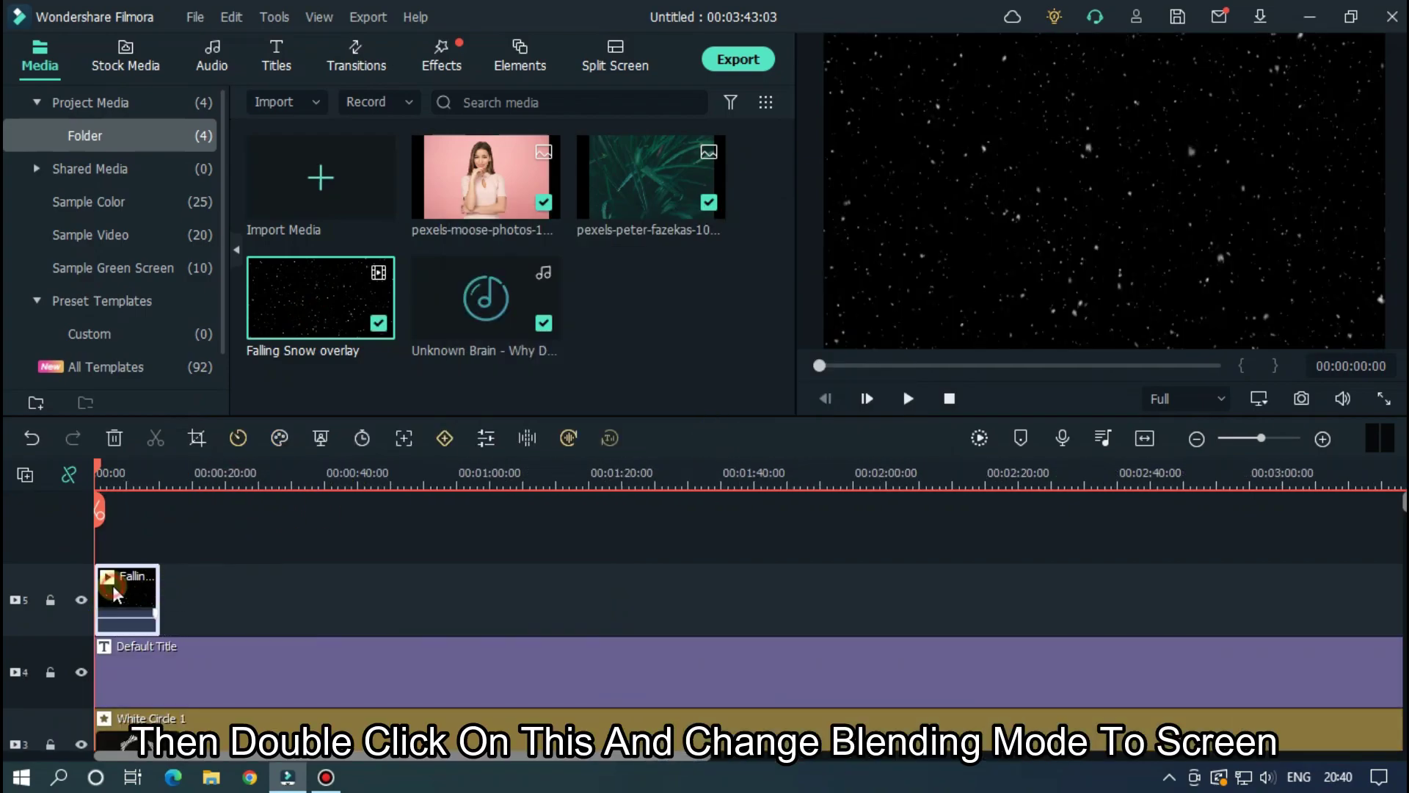
Set the snow clip's Compositing blending mode to Screen.
double_click(112, 584)
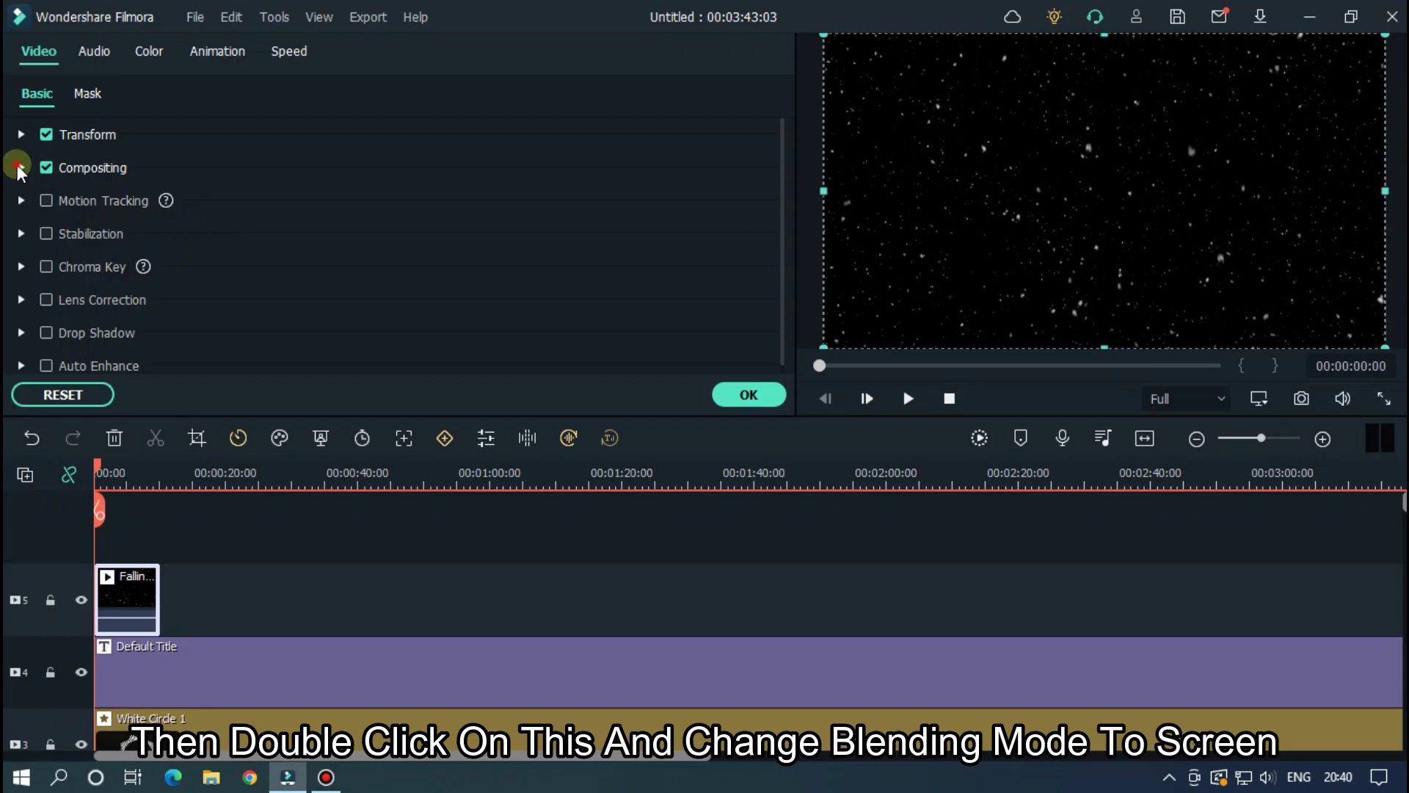
left_click(21, 167)
left_click(330, 230)
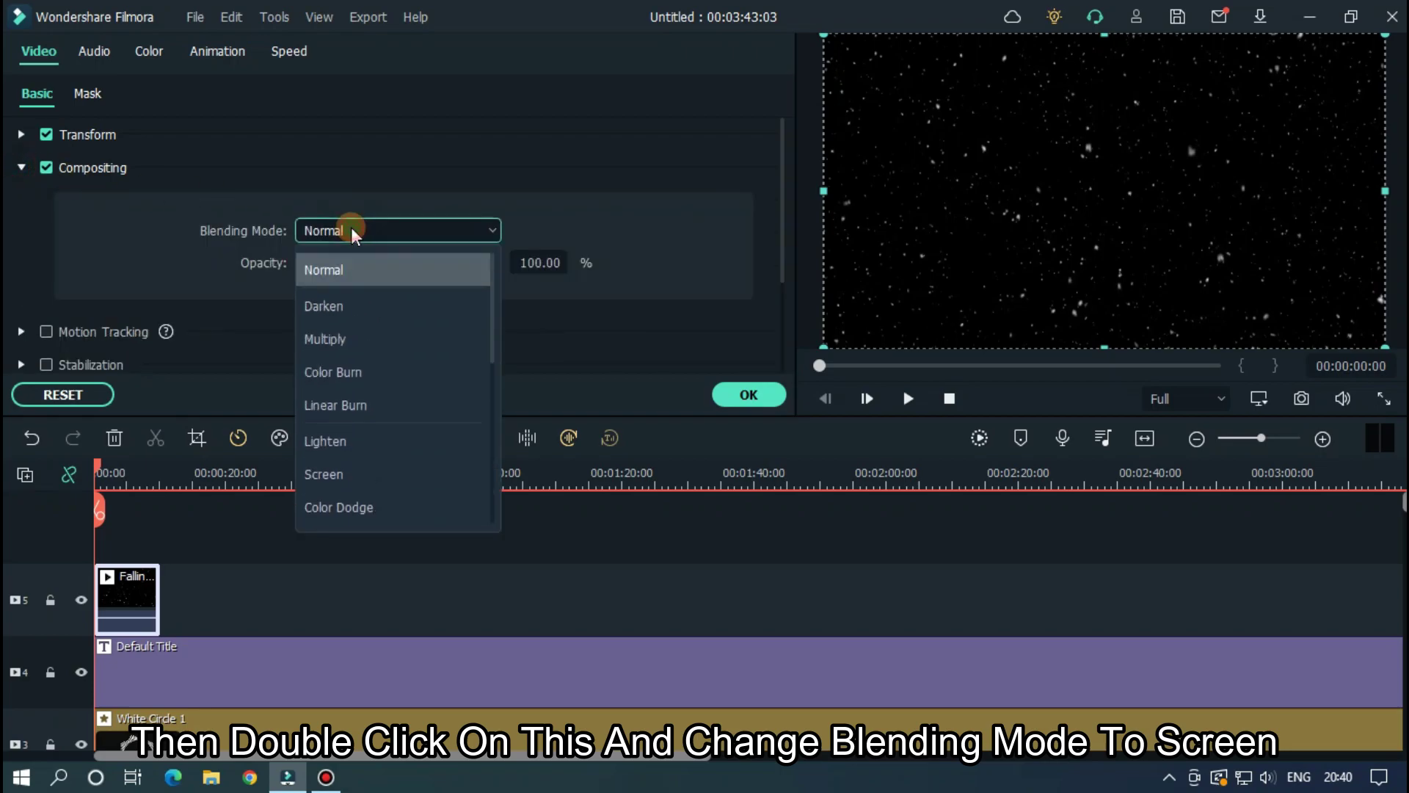
left_click(338, 473)
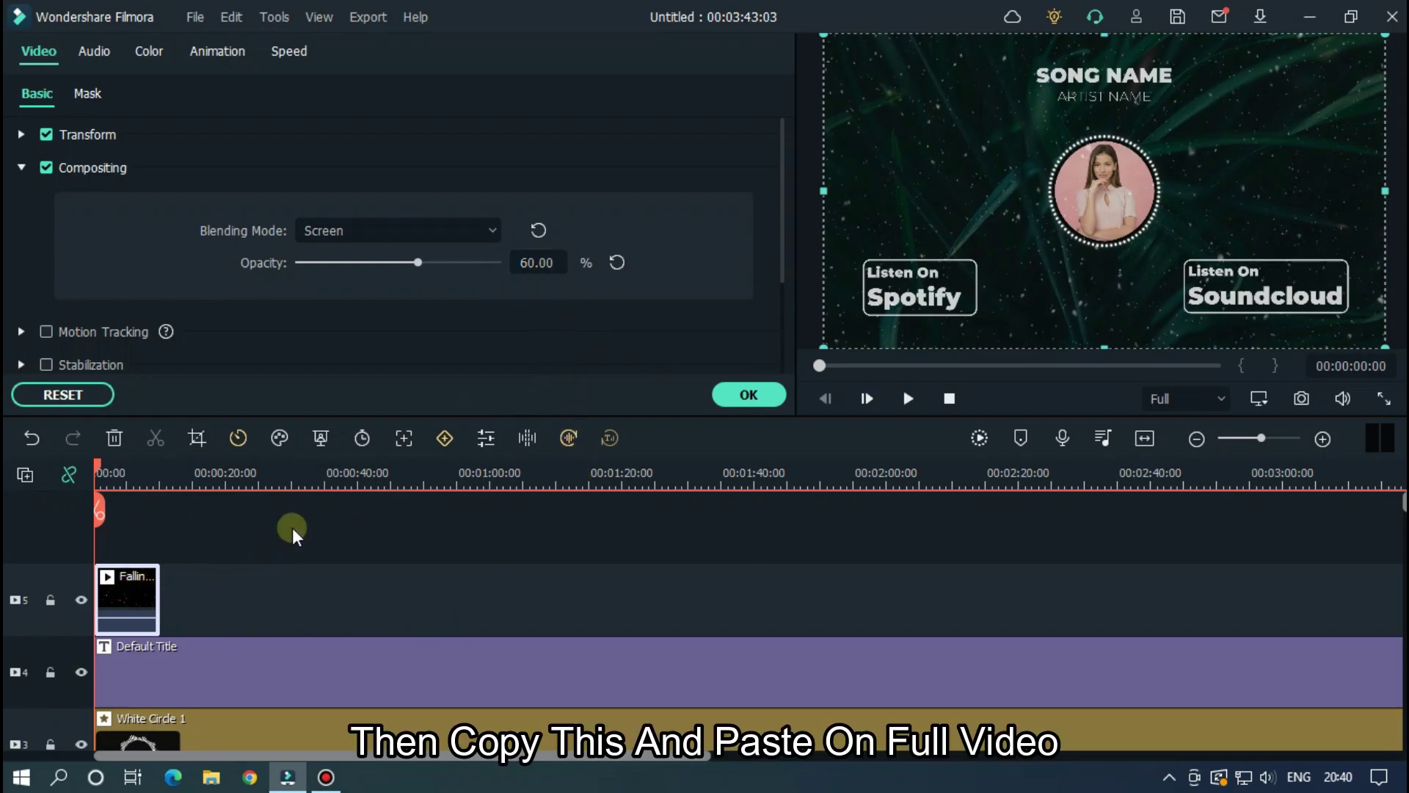
Paste three snow clip copies from 15 seconds onward and ripple-delete the gap.
left_click(193, 477)
scroll(274, 450, "down", 3)
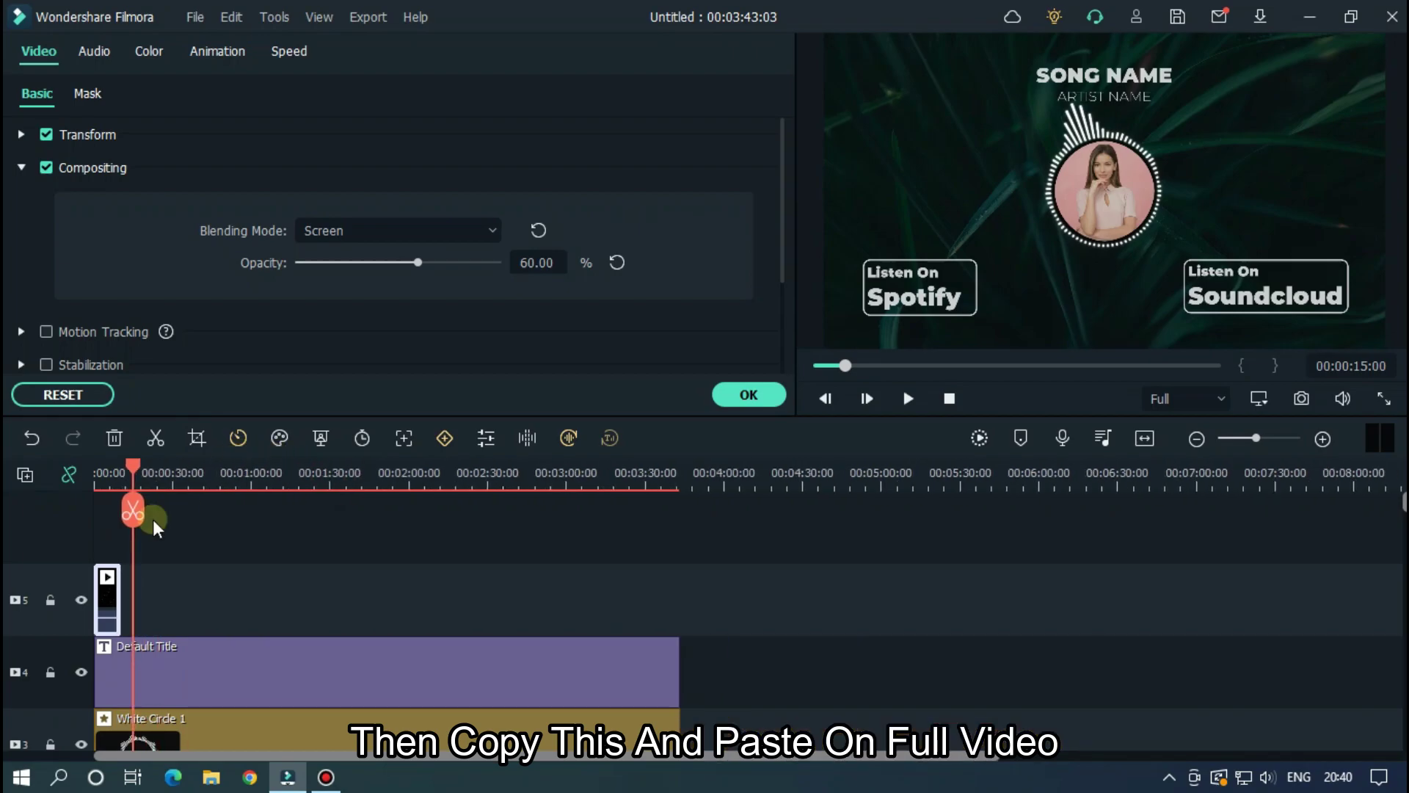
key("ctrl+v")
key("ctrl+v")
key("ctrl+v")
key("ctrl+v")
key("ctrl+v")
key("ctrl+v")
key("ctrl+v")
key("ctrl+v")
key("ctrl+v")
key("ctrl+v")
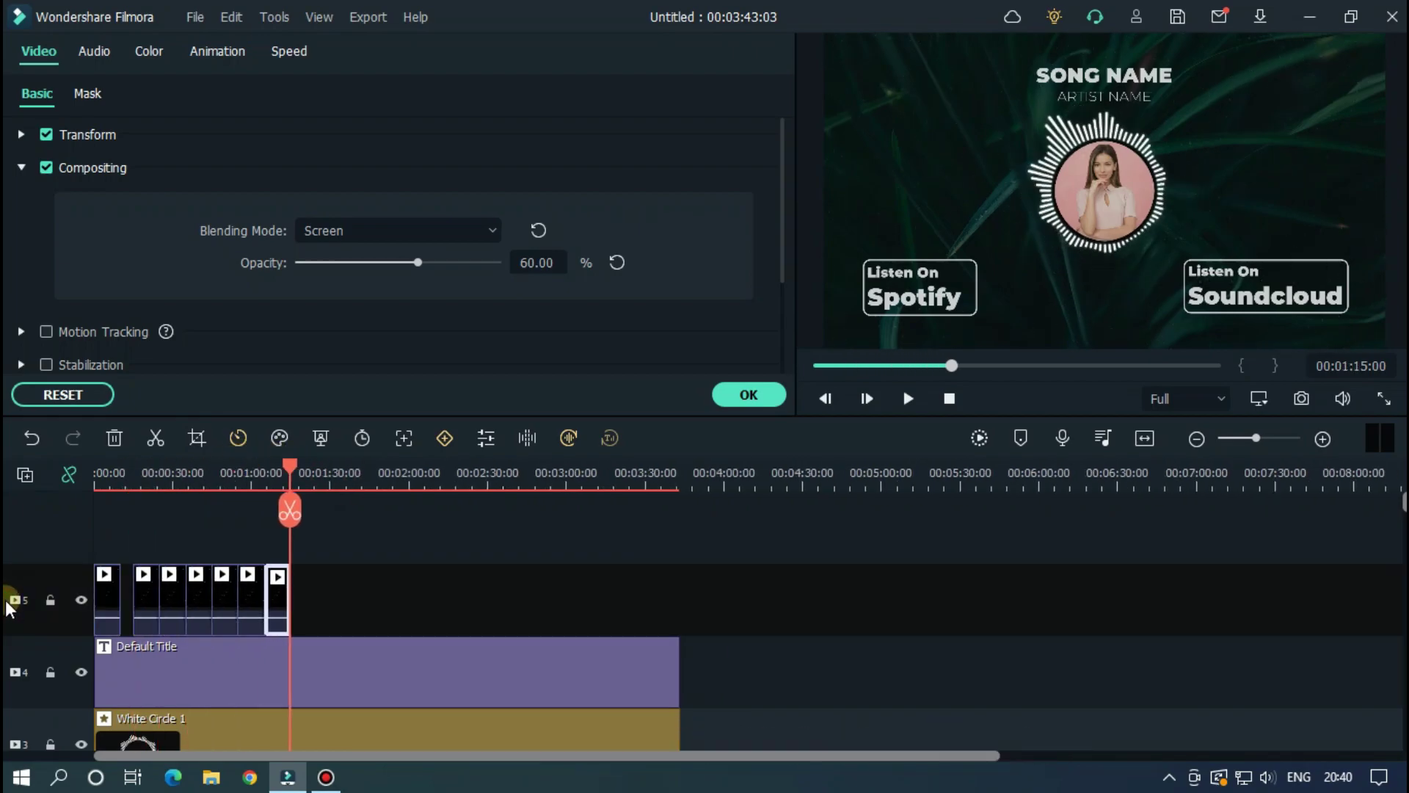
key("ctrl+v")
key("ctrl+v")
key("ctrl+v")
key("ctrl+v")
key("ctrl+v")
key("ctrl+v")
key("ctrl+v")
key("ctrl+v")
key("ctrl+v")
key("ctrl+v")
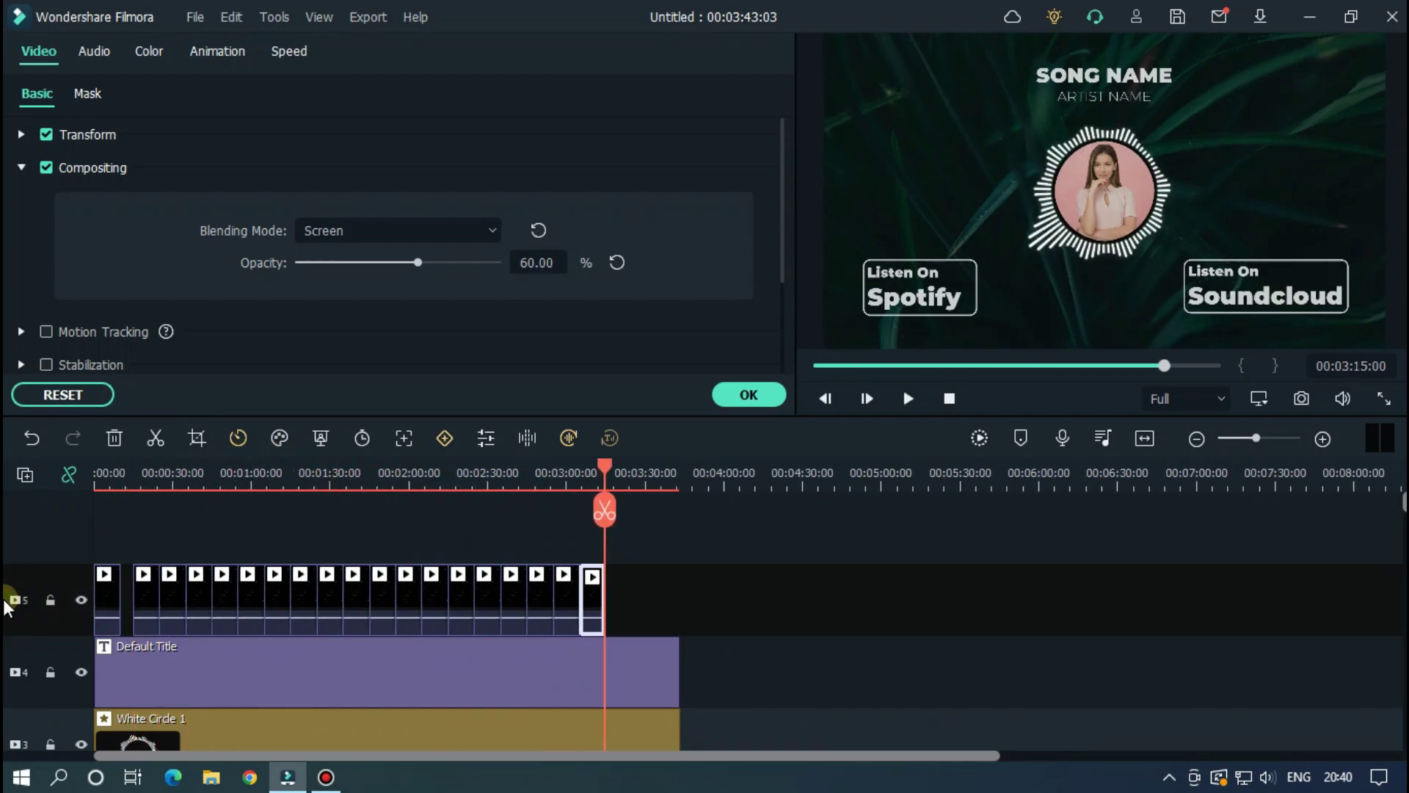
key("ctrl+v")
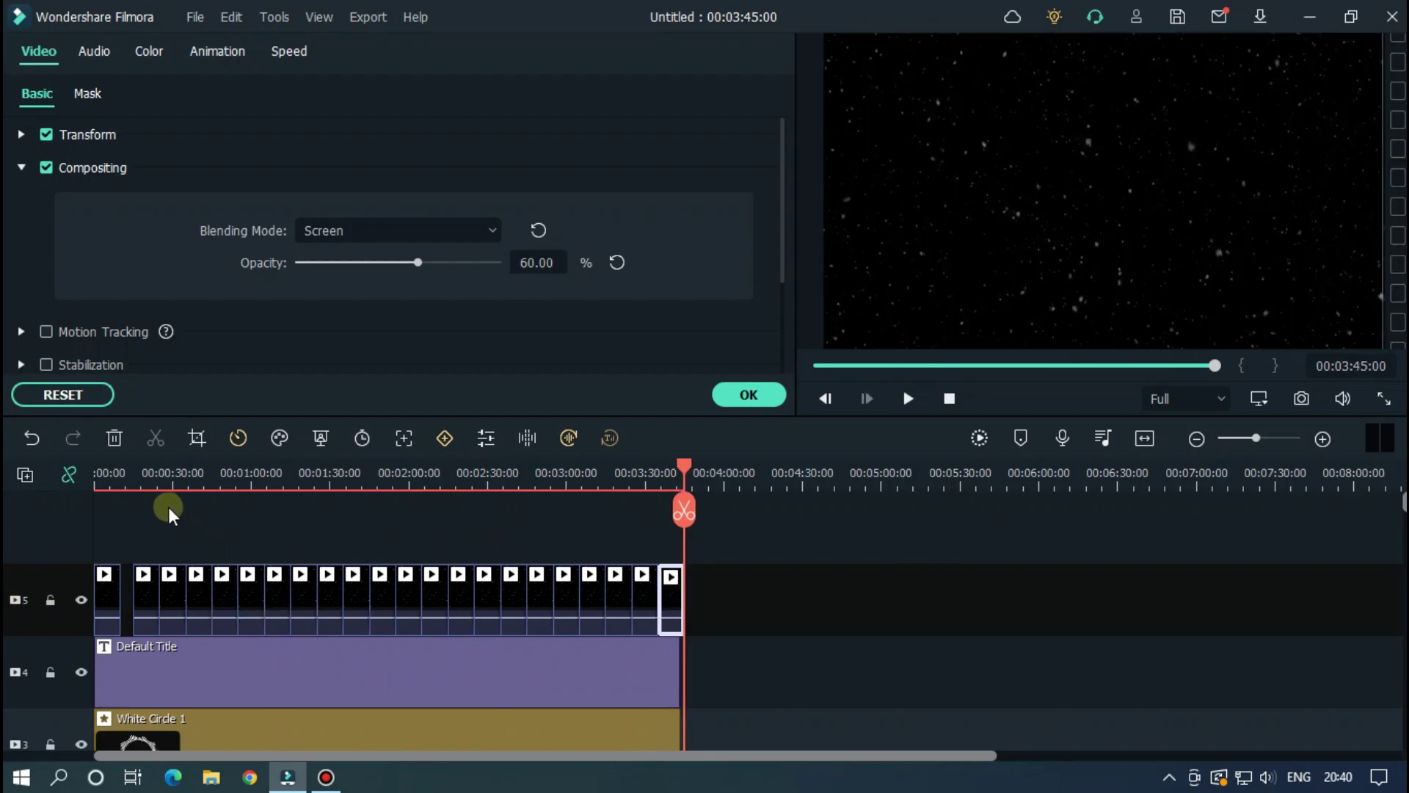
left_click(131, 593)
right_click(132, 591)
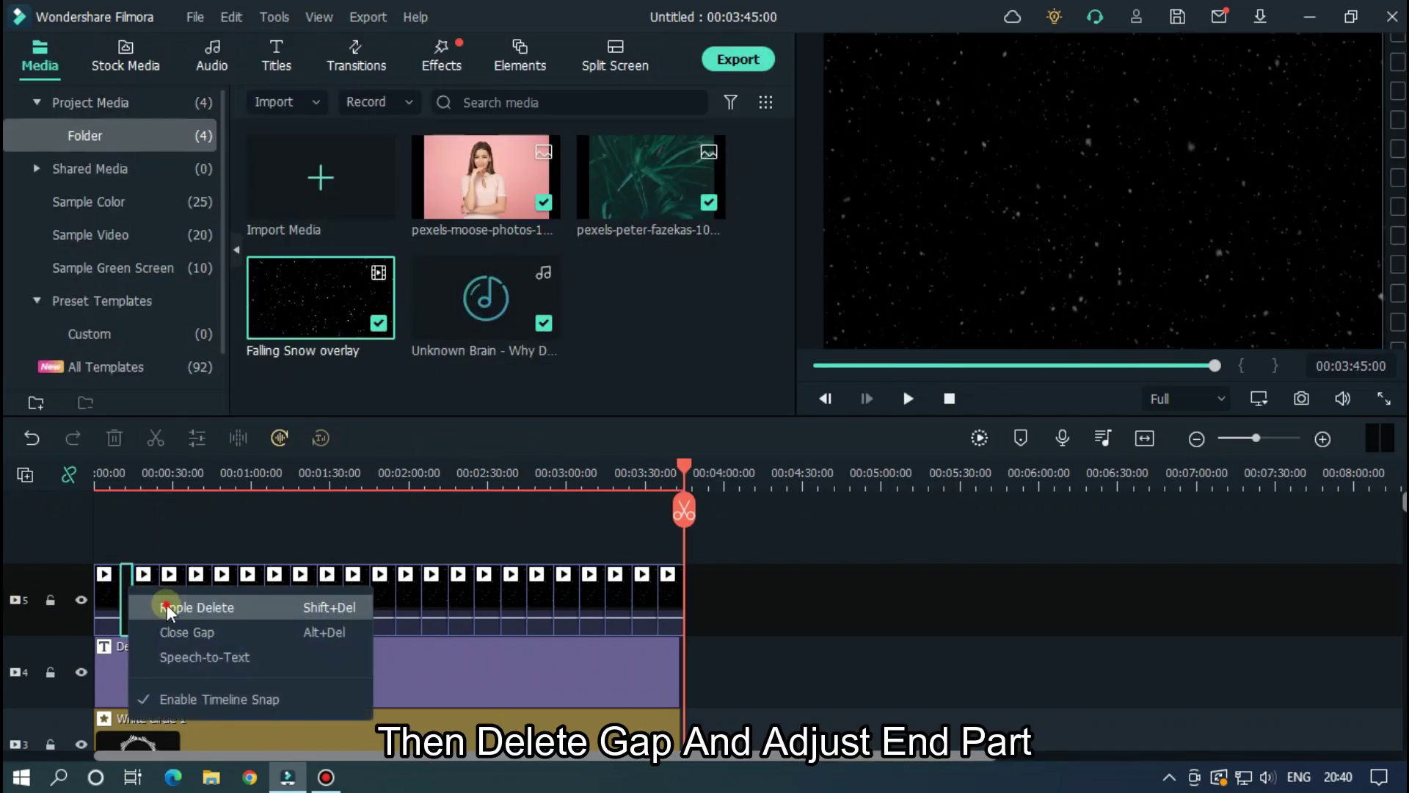
left_click(172, 607)
Paste a final snow clip near 3:43 and snap it against the previous copy.
left_click(678, 454)
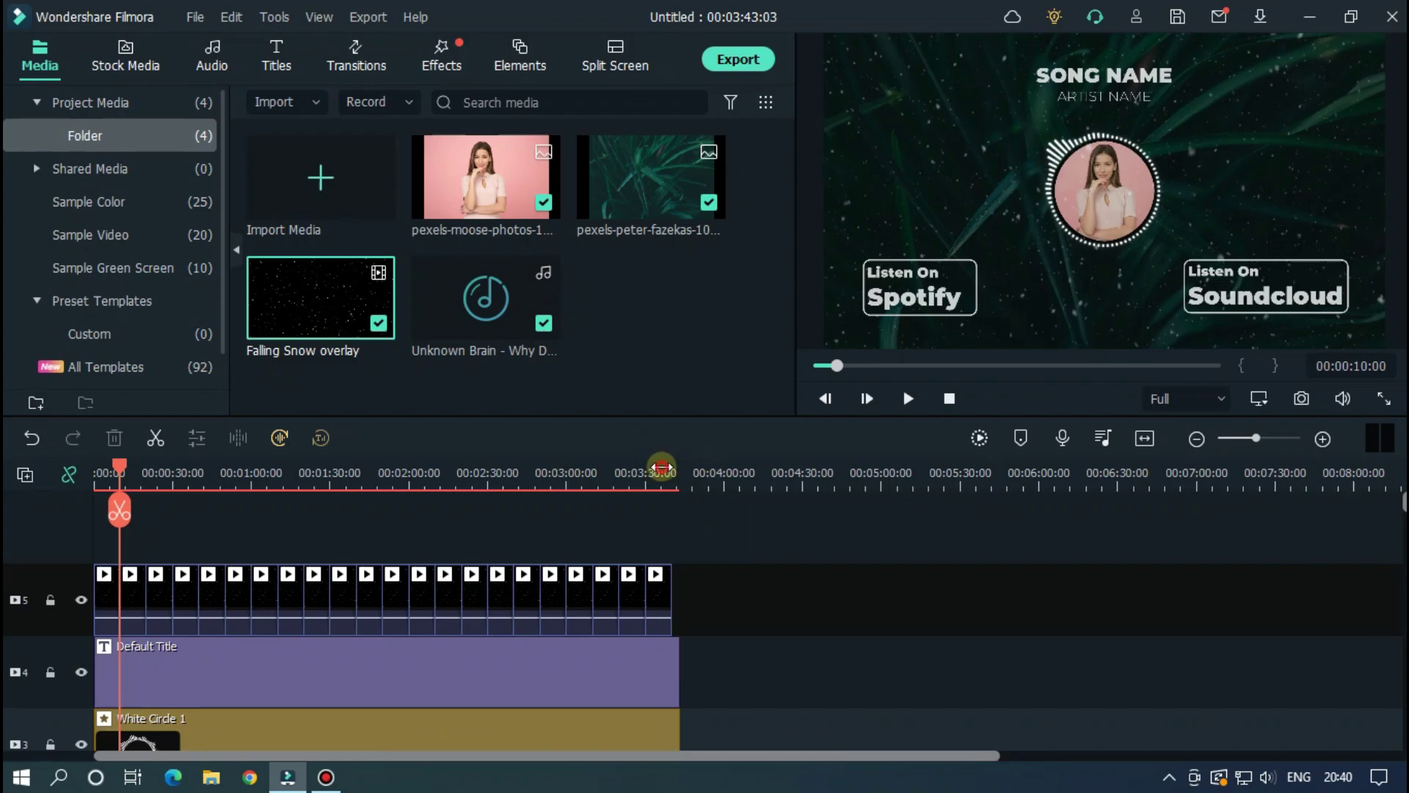
scroll(773, 513, "up", 1)
left_click(699, 483)
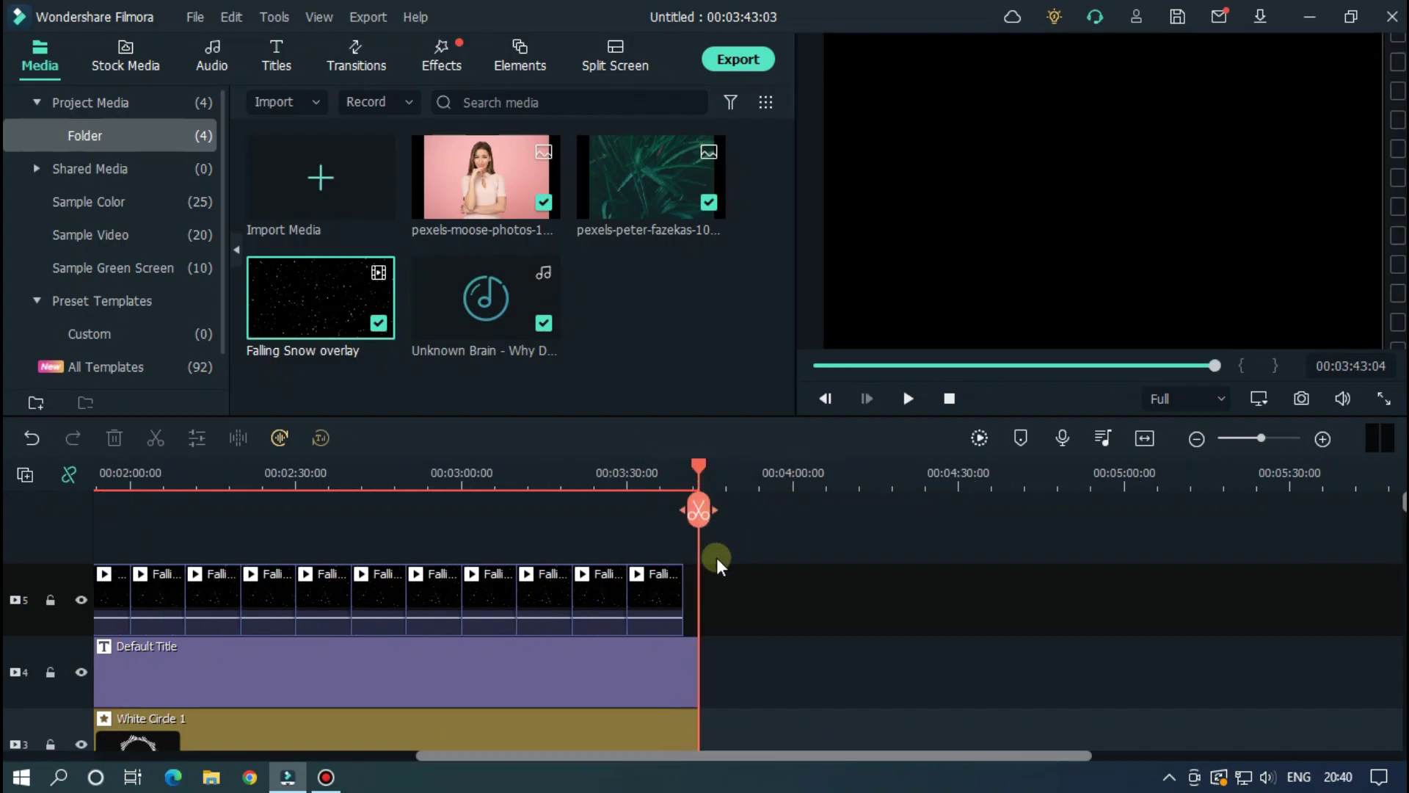
key("ctrl+v")
left_click_drag(734, 581, 697, 554)
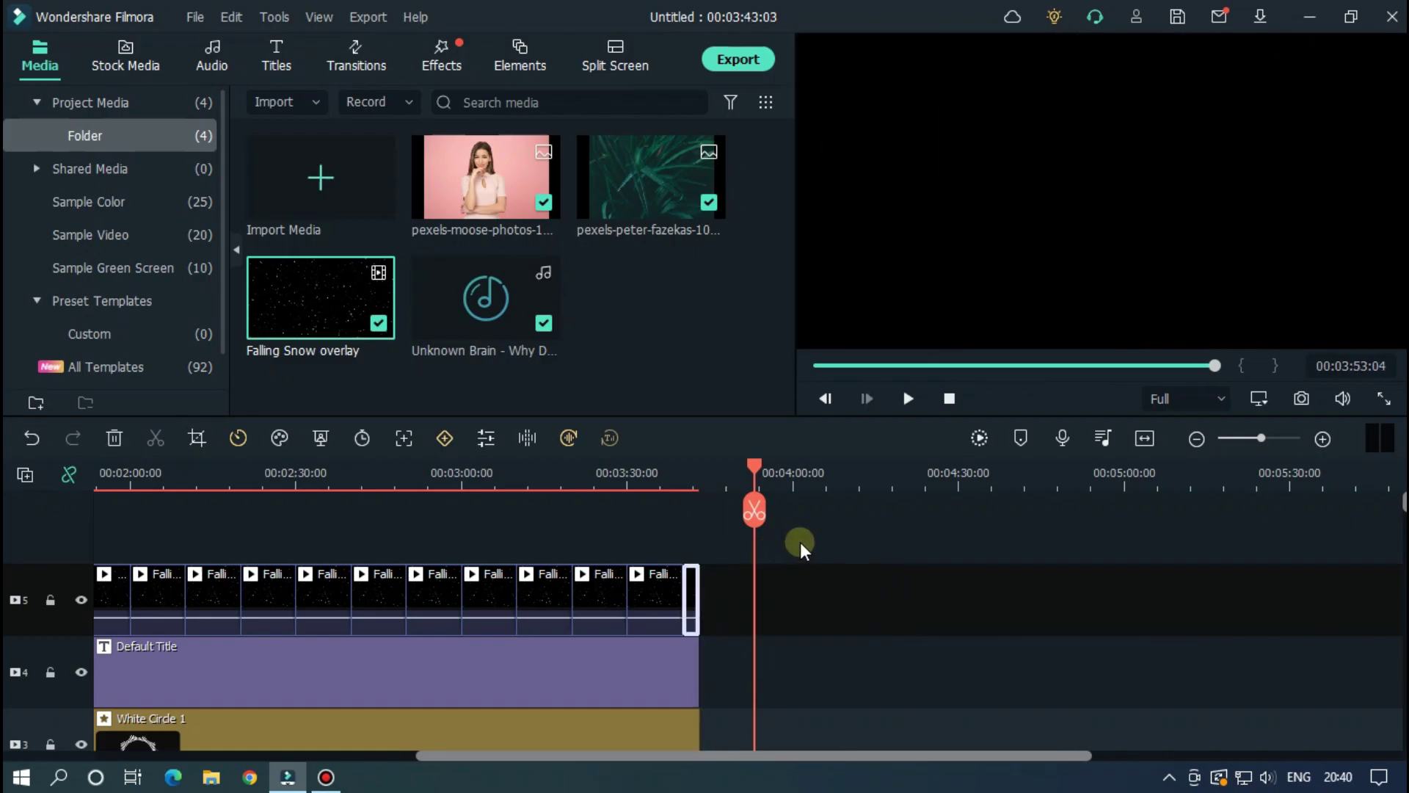
left_click(856, 568)
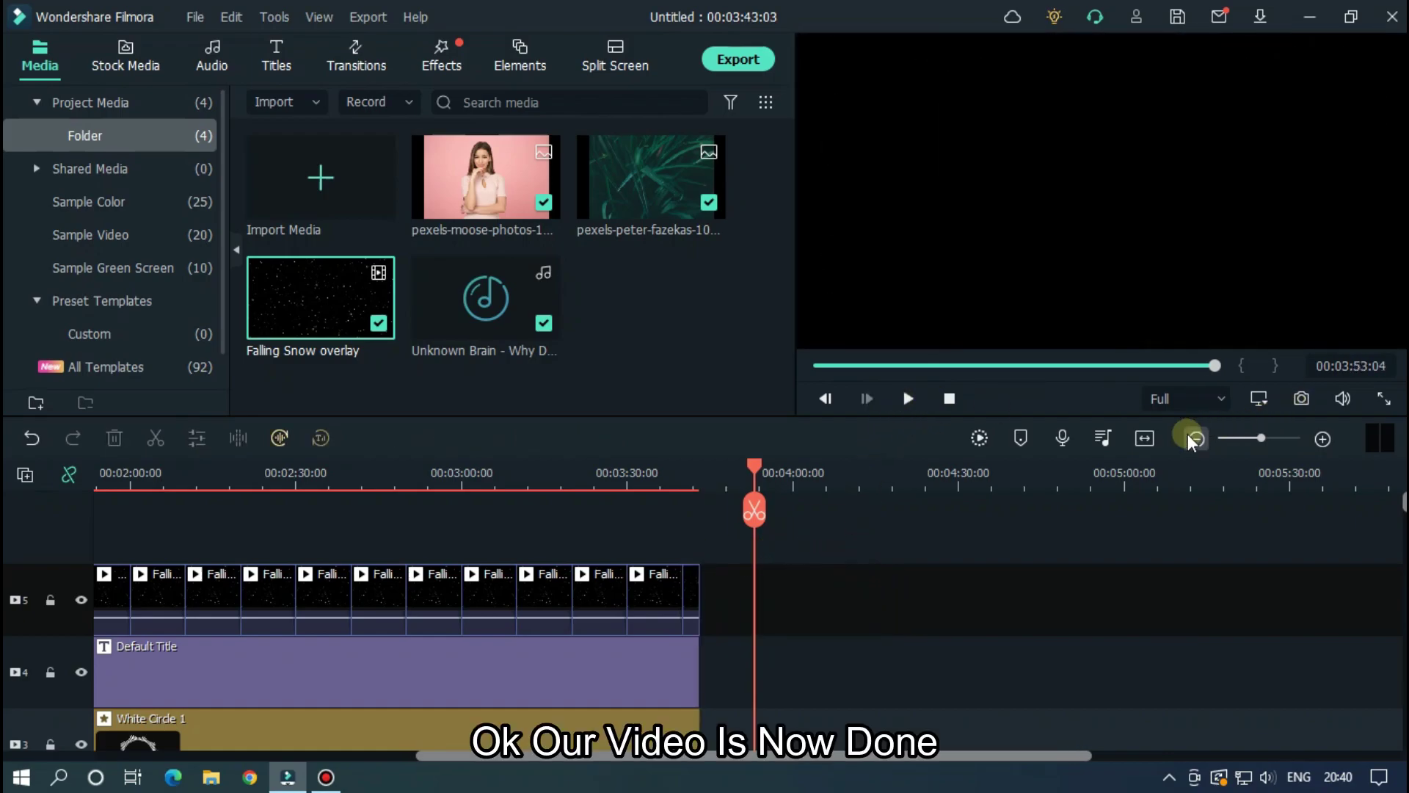
Fit the timeline, start and cancel a render preview, zoom in, and play from the start.
left_click(1150, 438)
scroll(1169, 523, "down", 1)
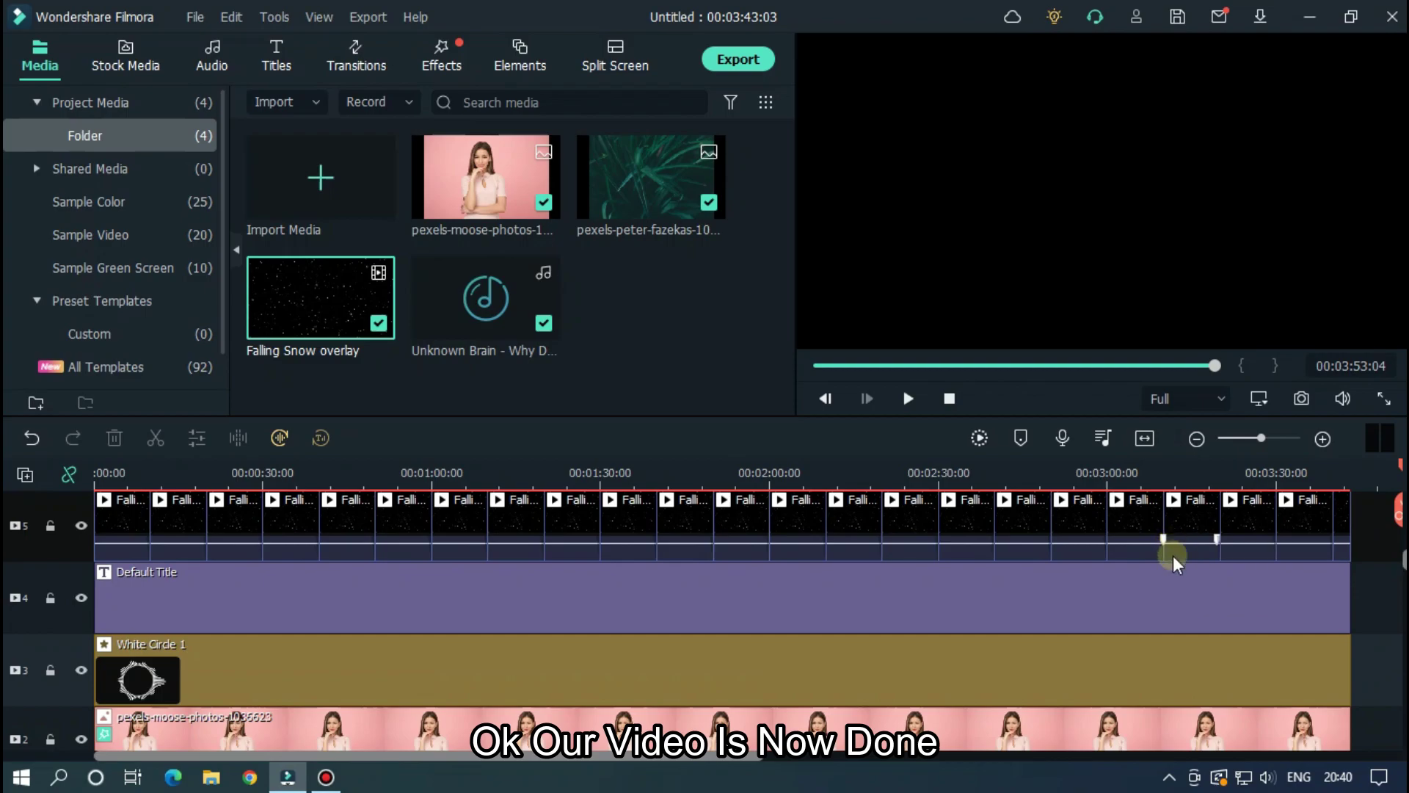
scroll(1173, 556, "up", 1)
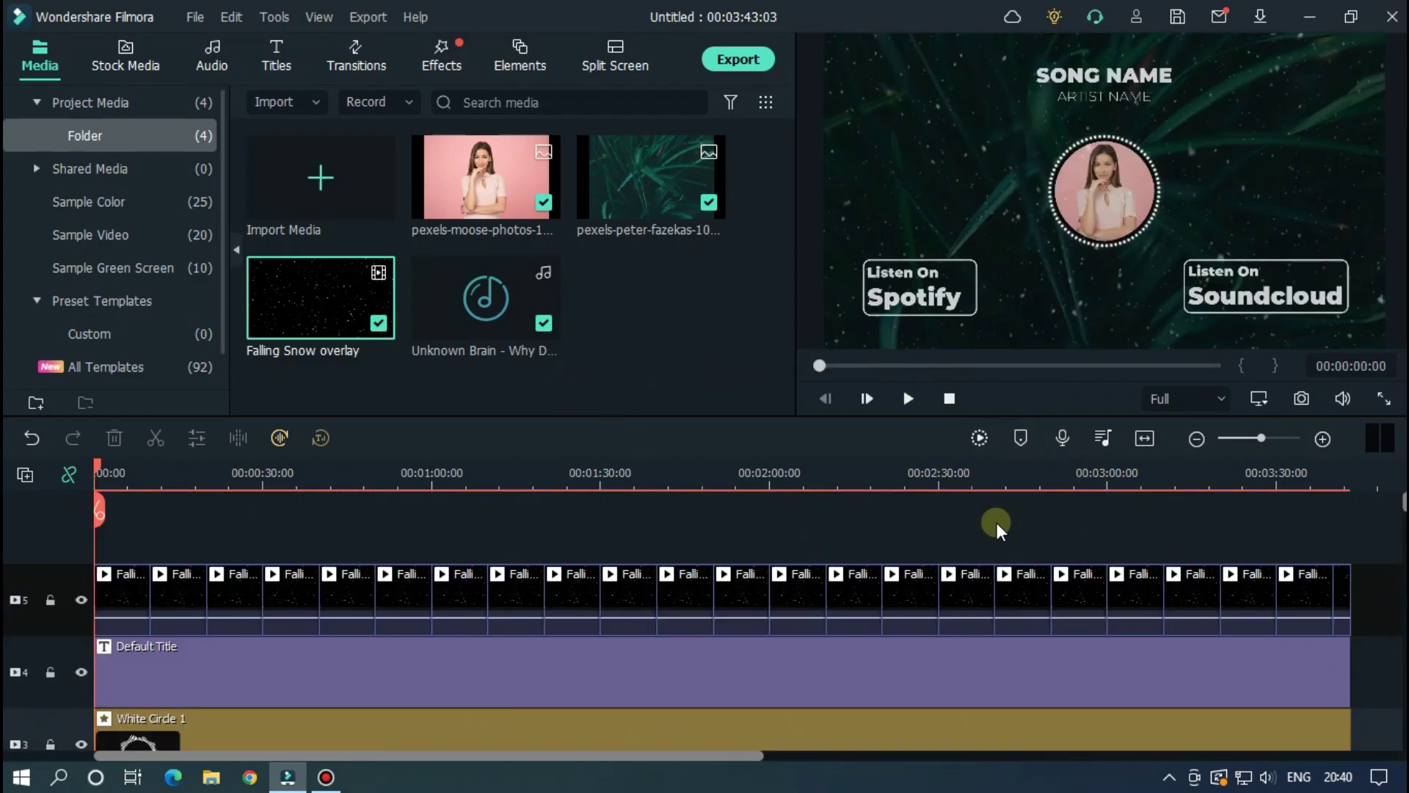
left_click(980, 438)
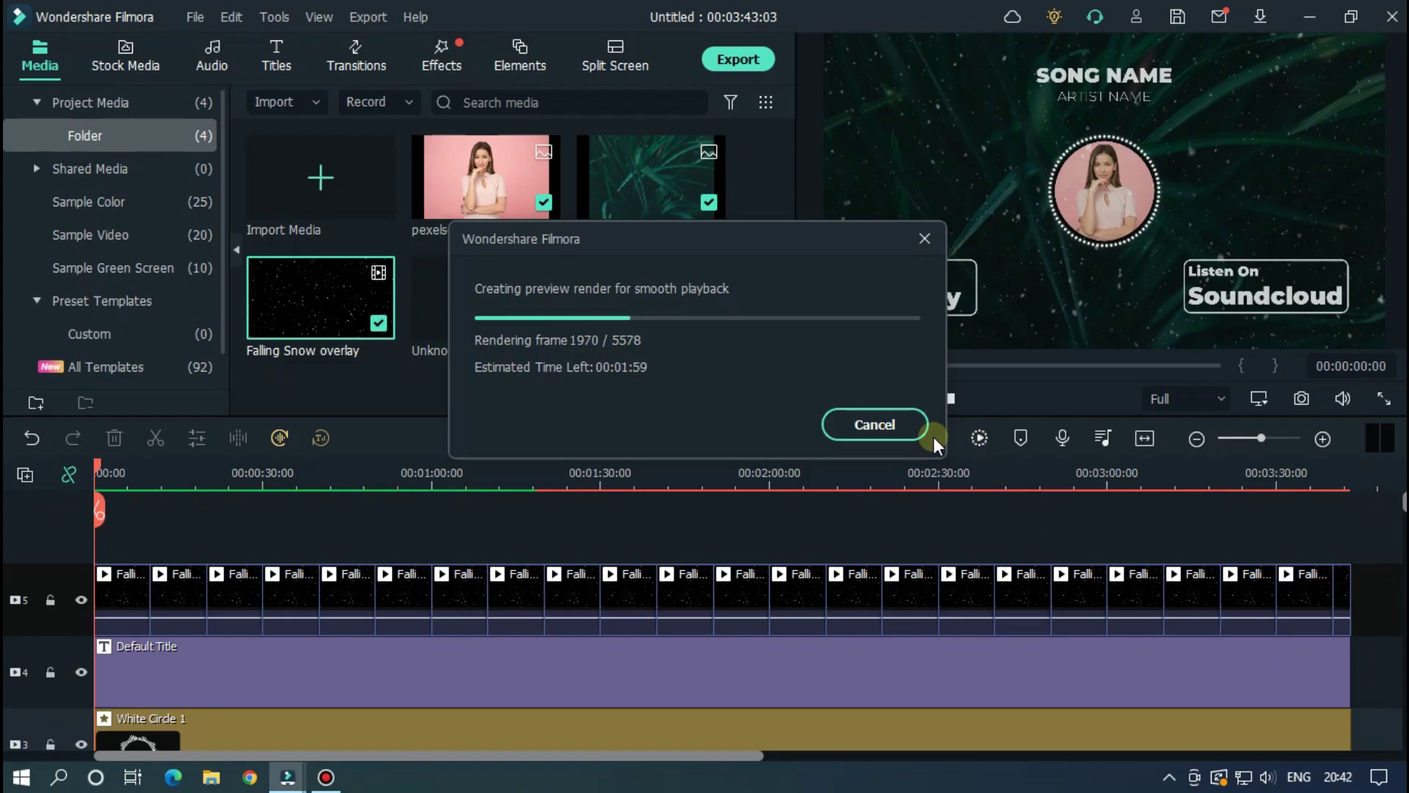
left_click(885, 426)
left_click_drag(667, 476, 755, 455)
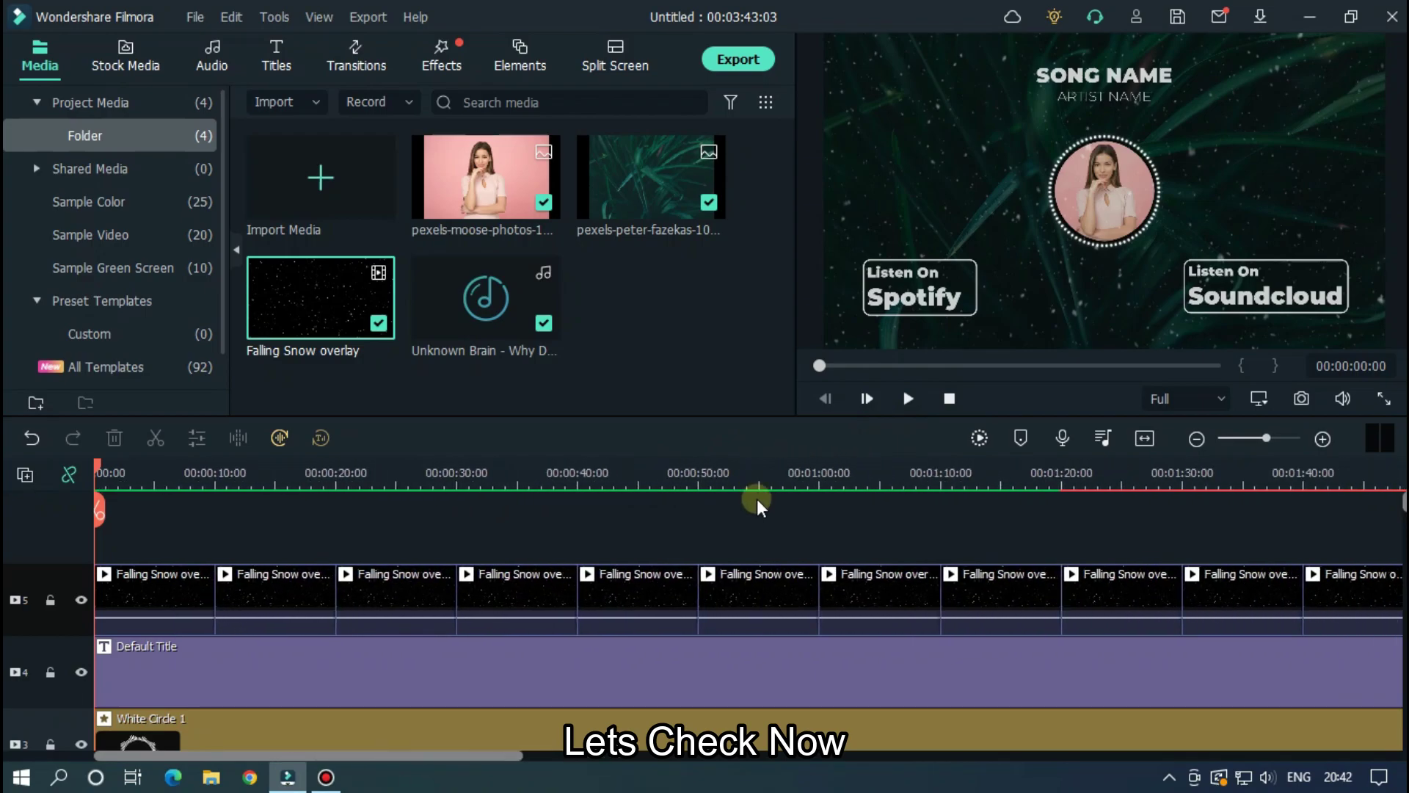
key("space")
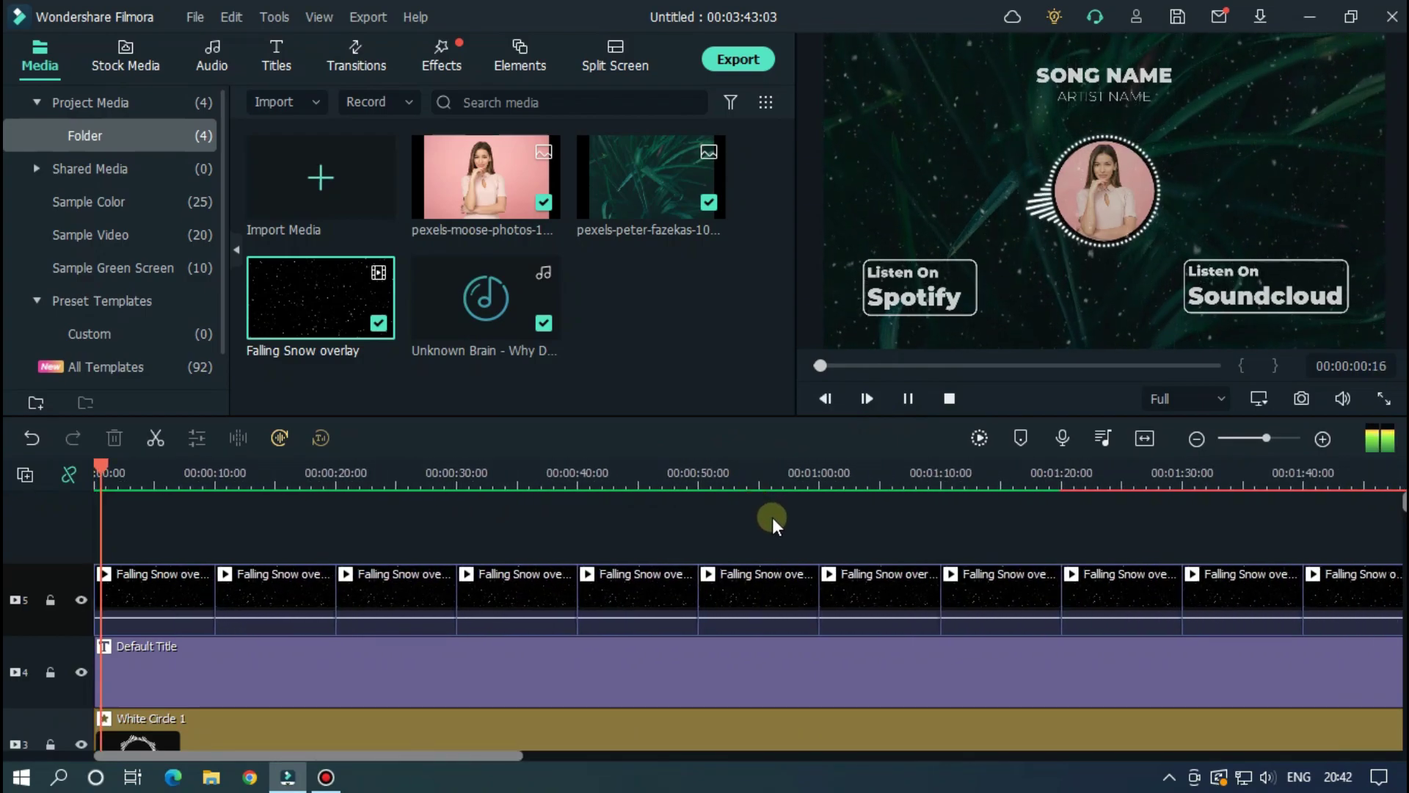